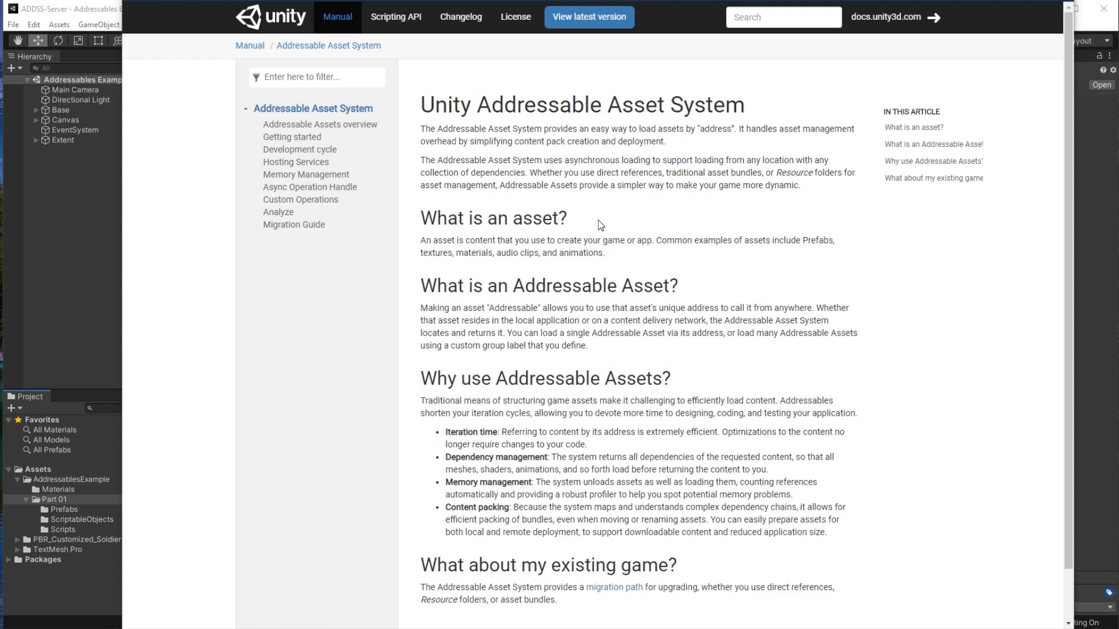
Step: Test-run the scene in Unity, cycling through soldier classes and head items, then stop
key("alt+Tab")
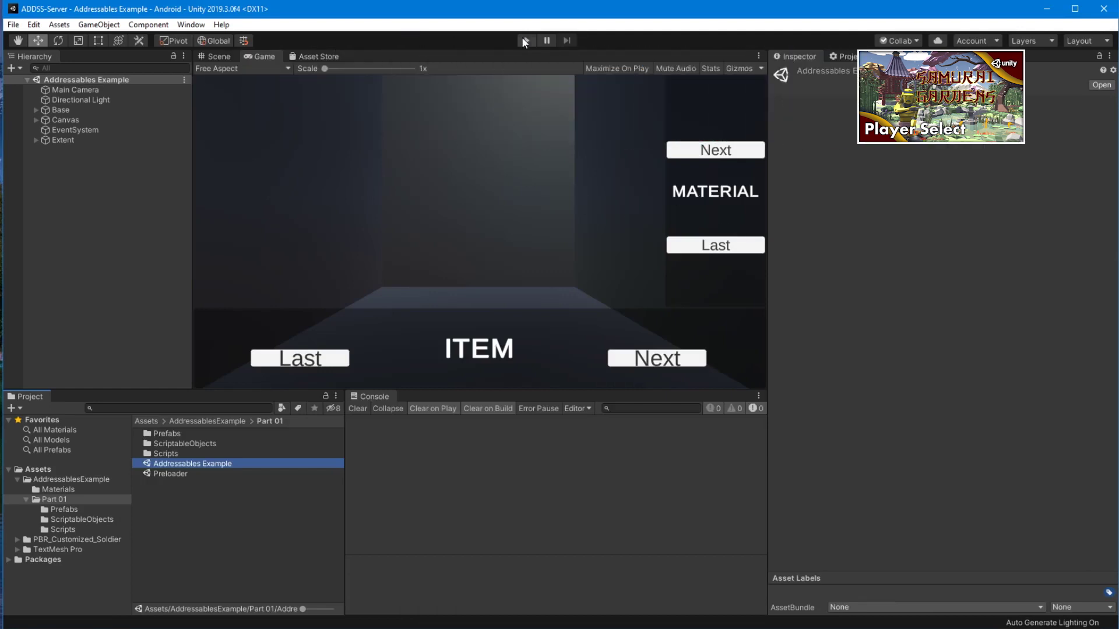
left_click(526, 40)
left_click(709, 152)
left_click(709, 151)
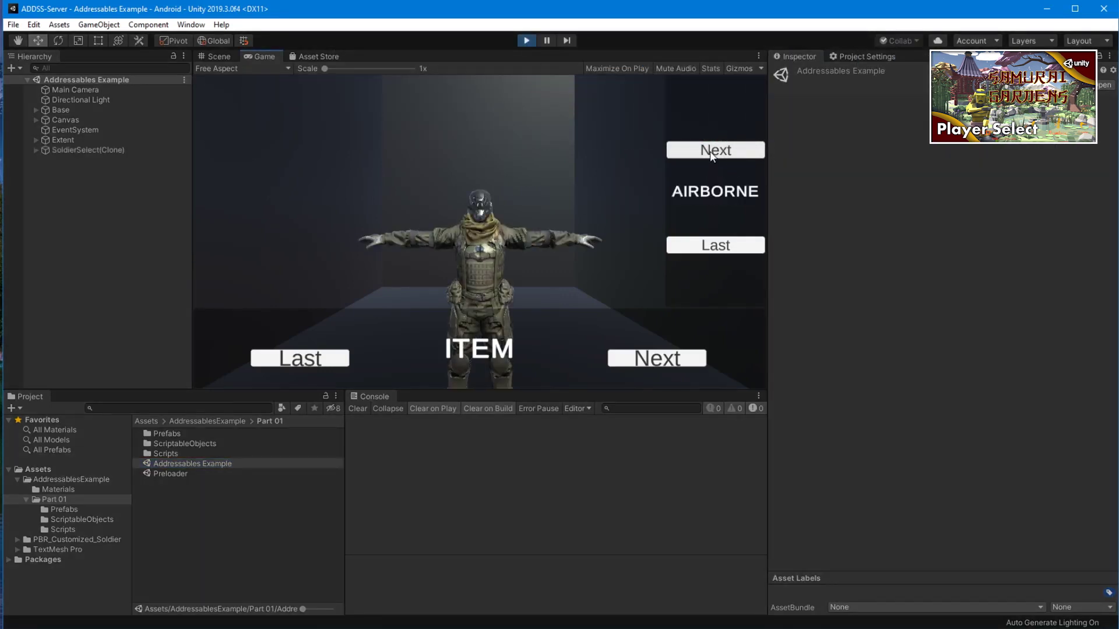
left_click(670, 361)
left_click(717, 247)
key("ctrl+p")
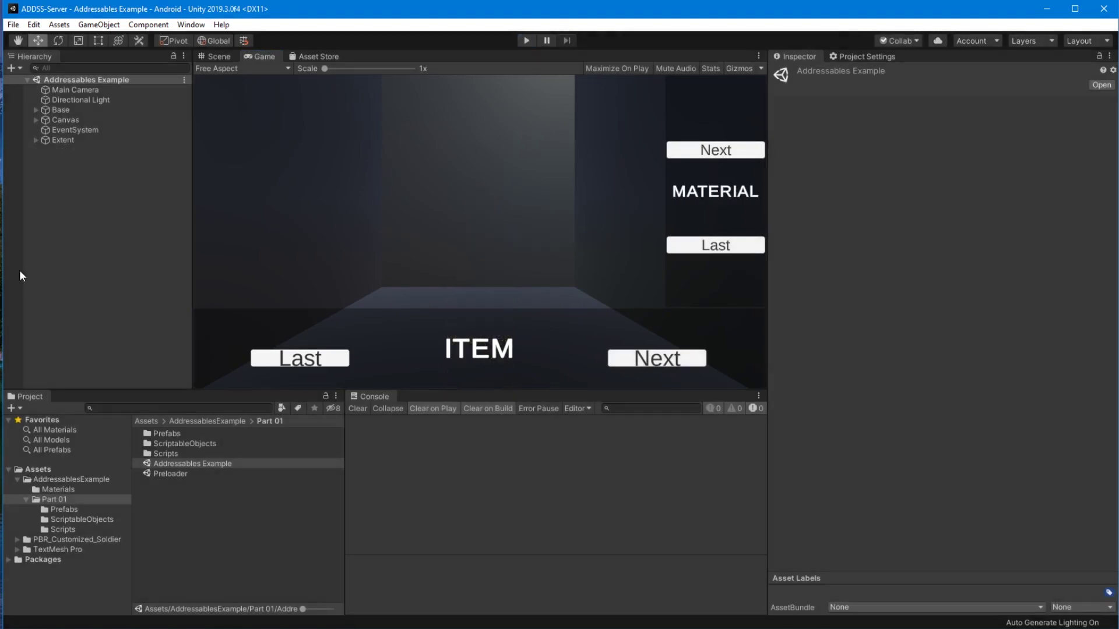
Step: Bring up UserInfoSO.cs and highlight its MaterialSaved and PlayerClass class names
key("alt+Tab")
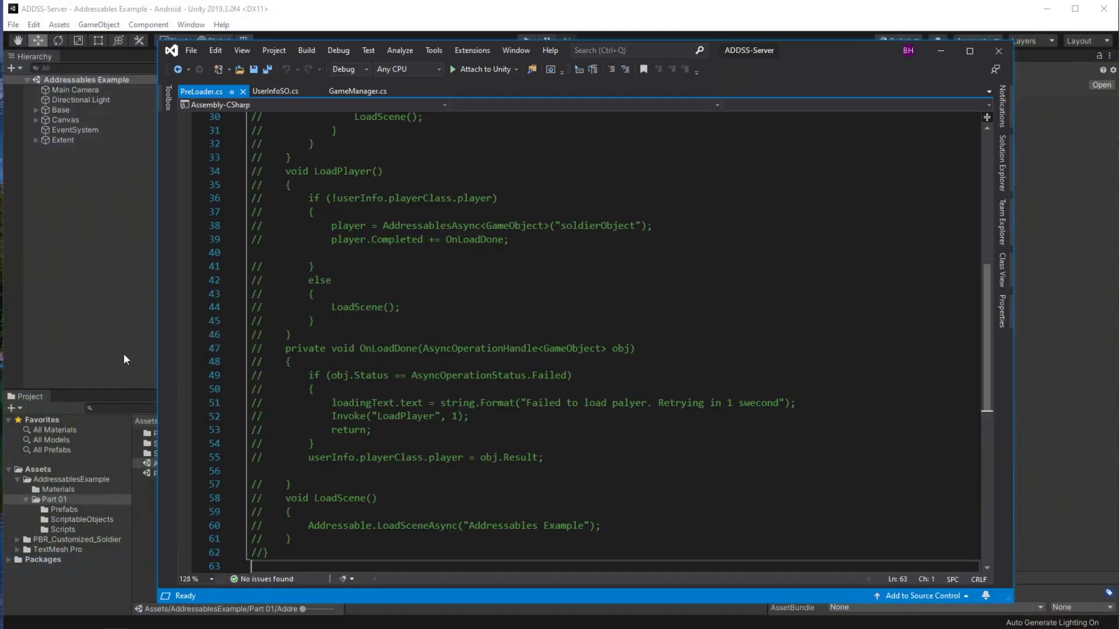
left_click(350, 92)
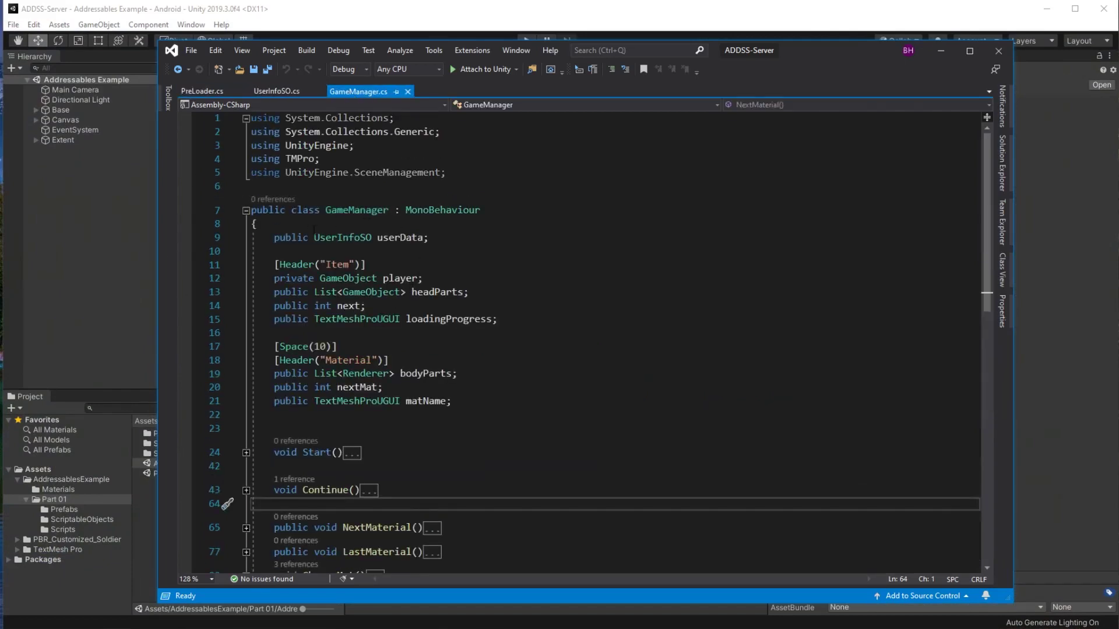
left_click(274, 90)
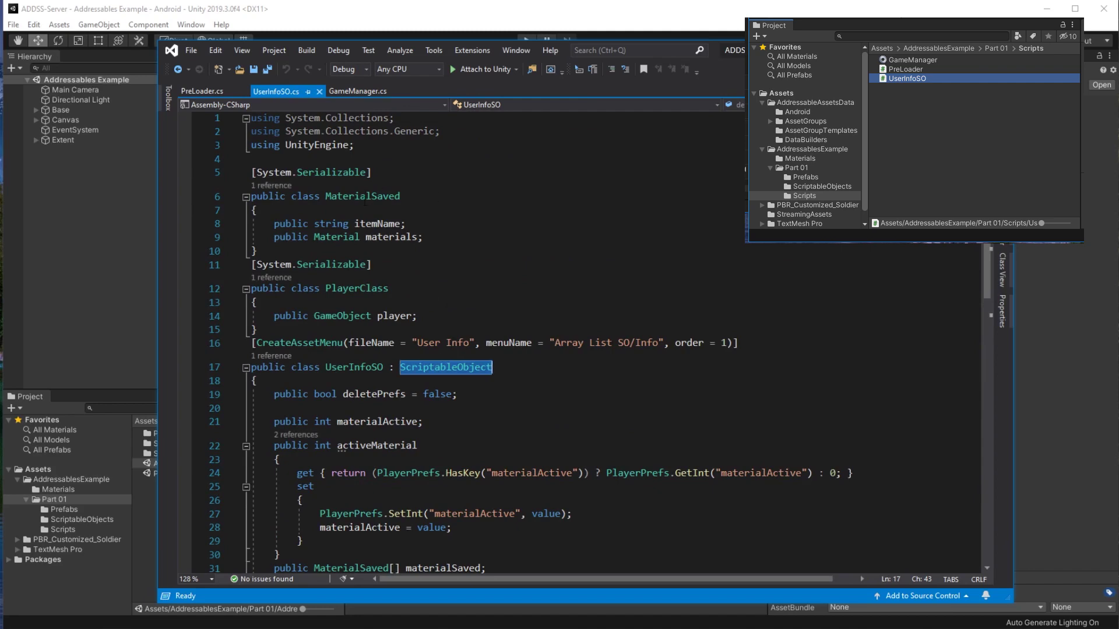
double_click(363, 197)
double_click(373, 289)
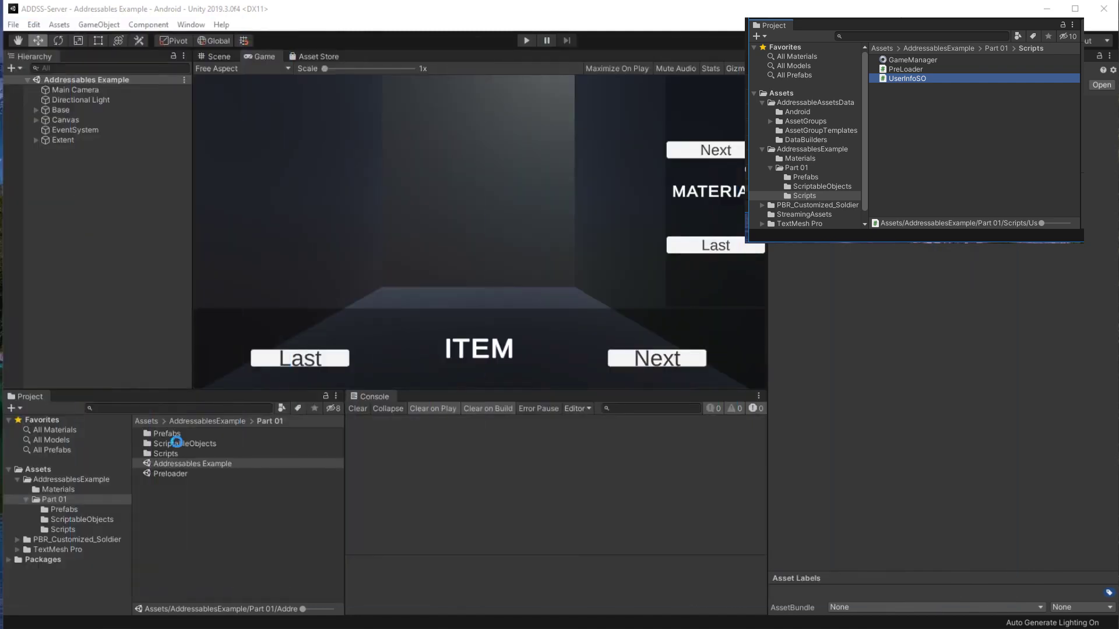
Step: Inspect the User Info asset's 8 saved materials and its SoldierSelect player prefab
left_click(175, 442)
double_click(175, 442)
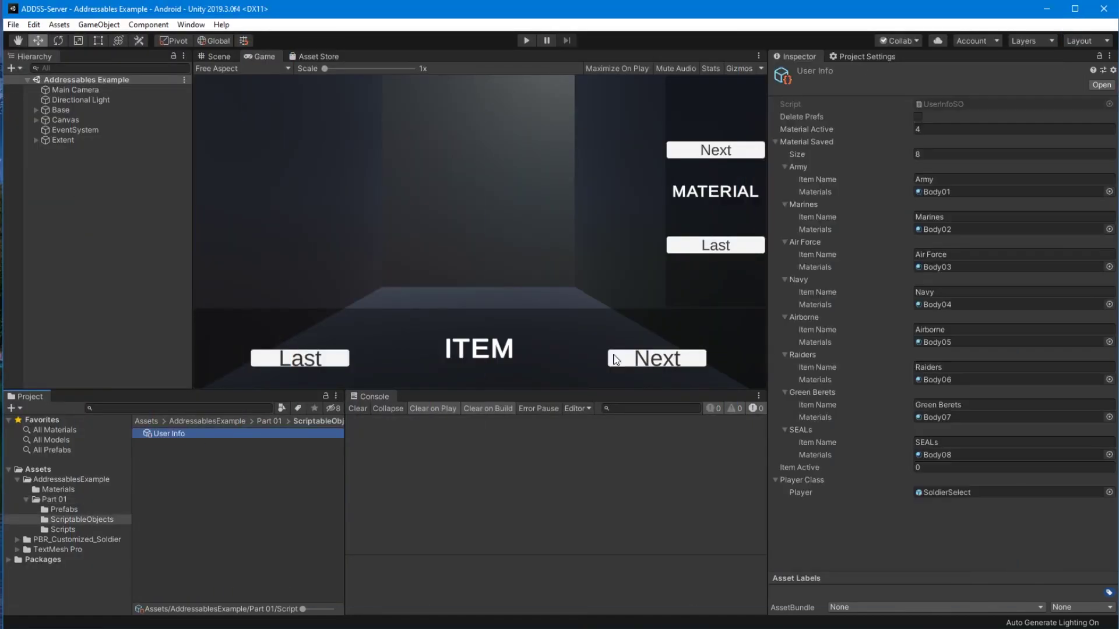
left_click(913, 155)
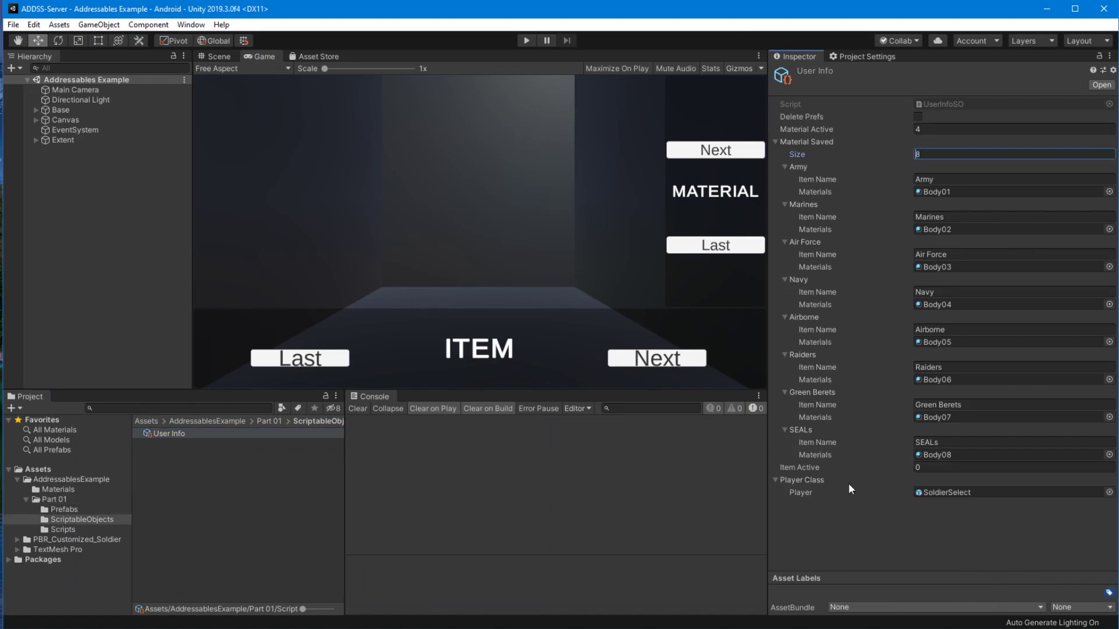
left_click(942, 492)
Step: Back in UserInfoSO.cs, highlight the materialActive preference key
key("alt+Tab")
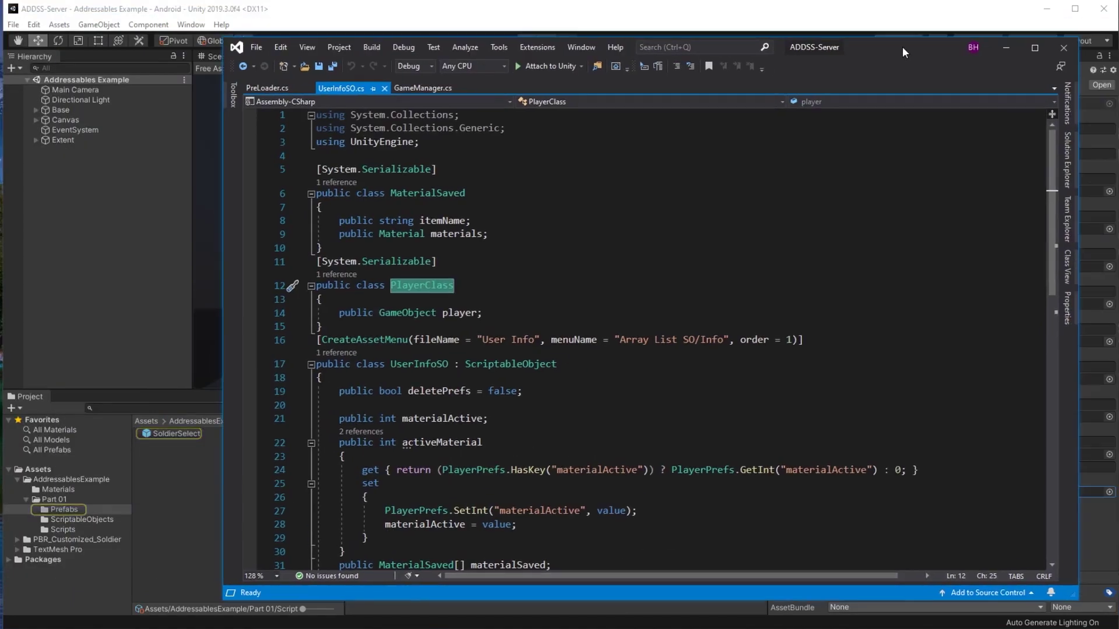
scroll(487, 335, "down", 1)
double_click(596, 388)
scroll(510, 367, "down", 4)
scroll(510, 367, "up", 4)
scroll(510, 367, "up", 2)
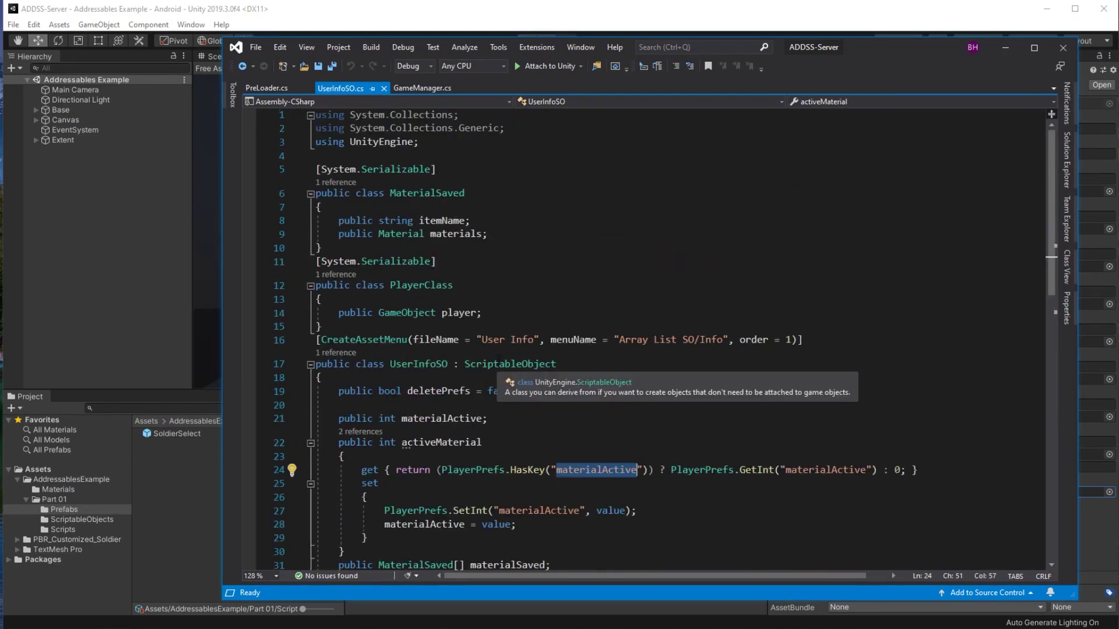
Step: In GameManager.cs, highlight the UserInfoSO userData type and the private player field
left_click(421, 88)
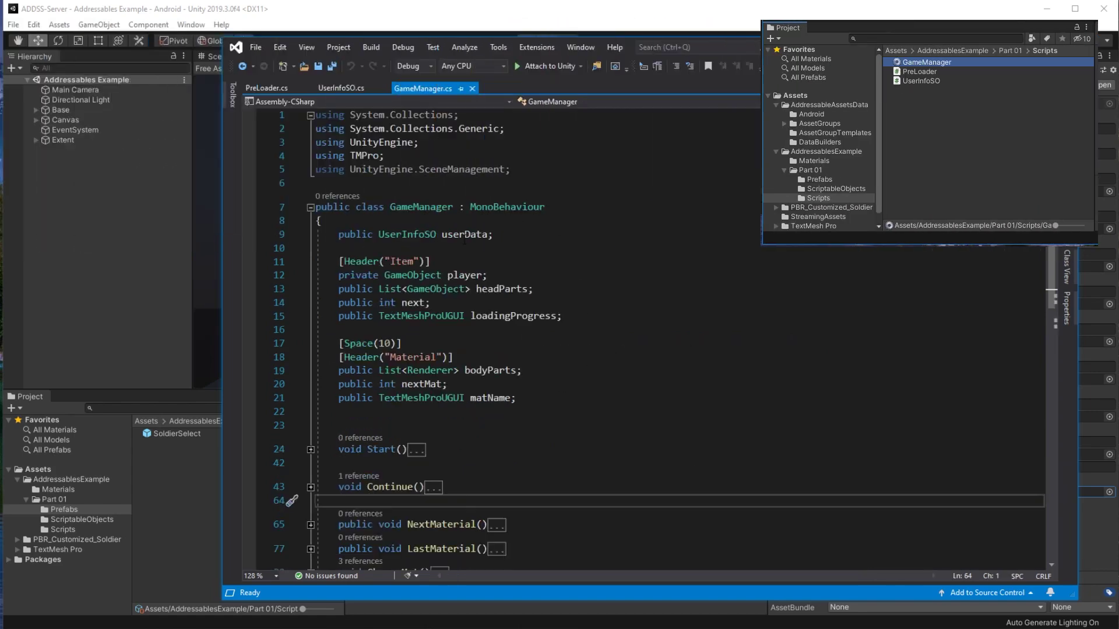
double_click(406, 234)
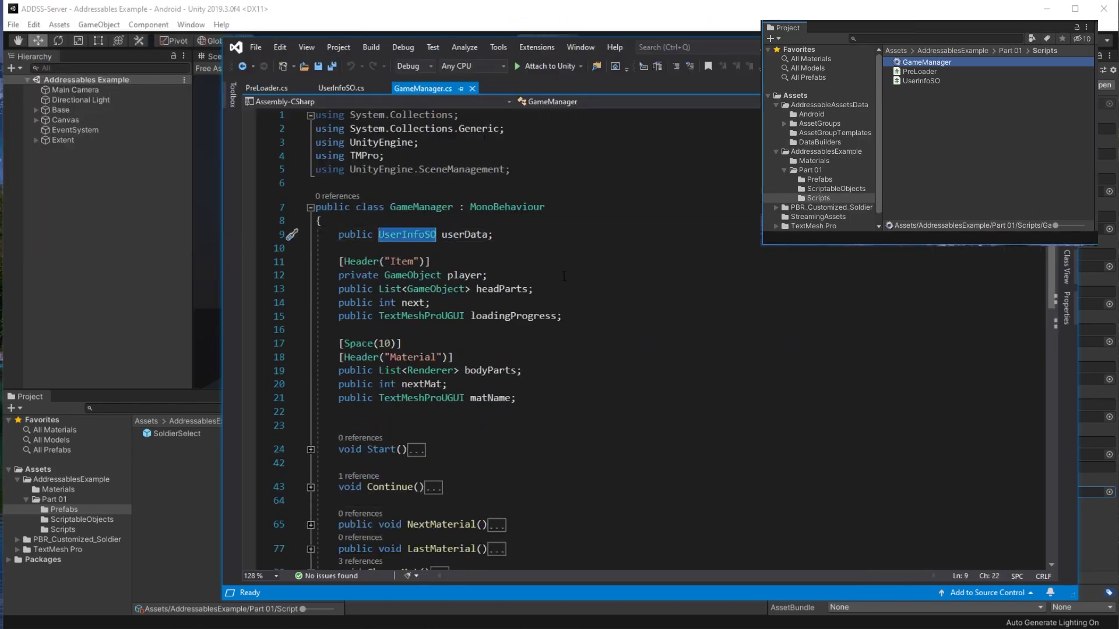
left_click(459, 275)
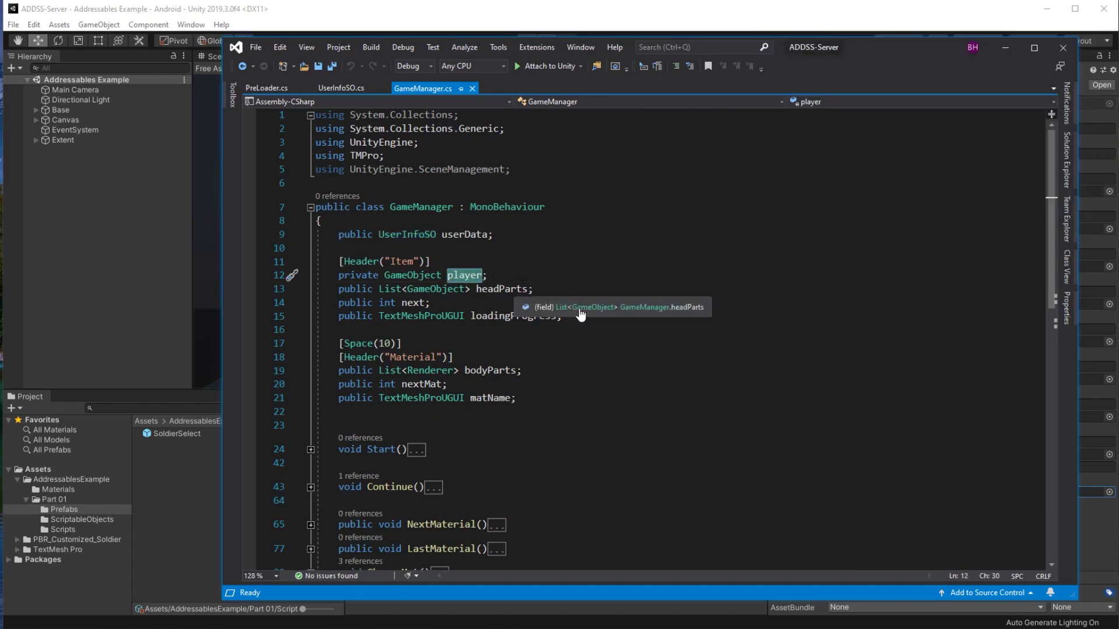
scroll(496, 271, "down", 4)
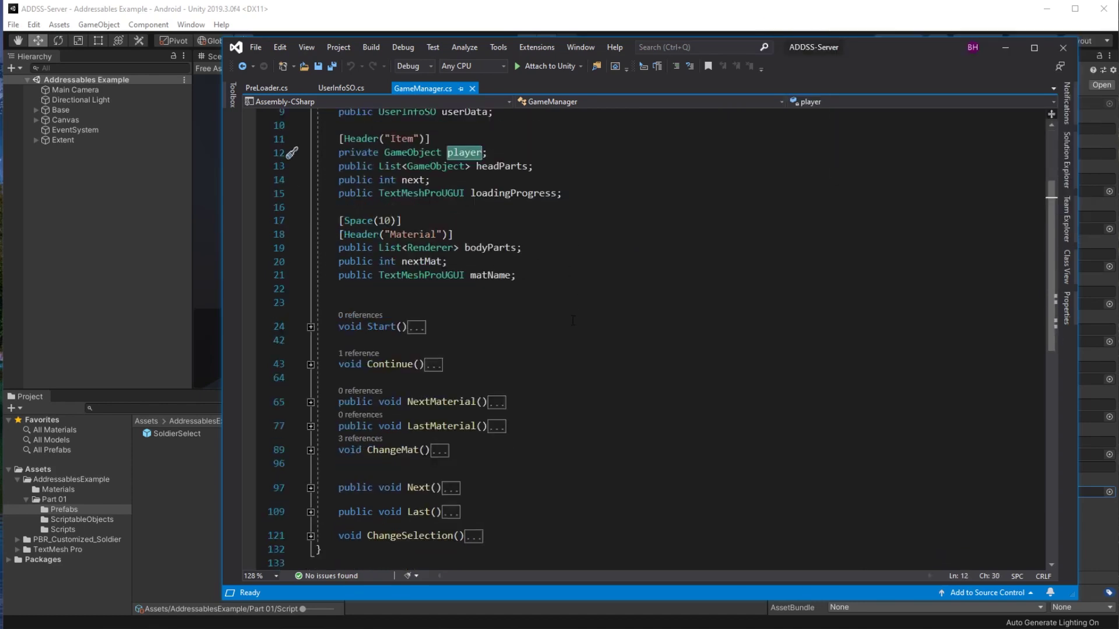
scroll(495, 270, "up", 1)
Step: Expand the Start and Continue methods and locate the Continue call inside Start
left_click(310, 327)
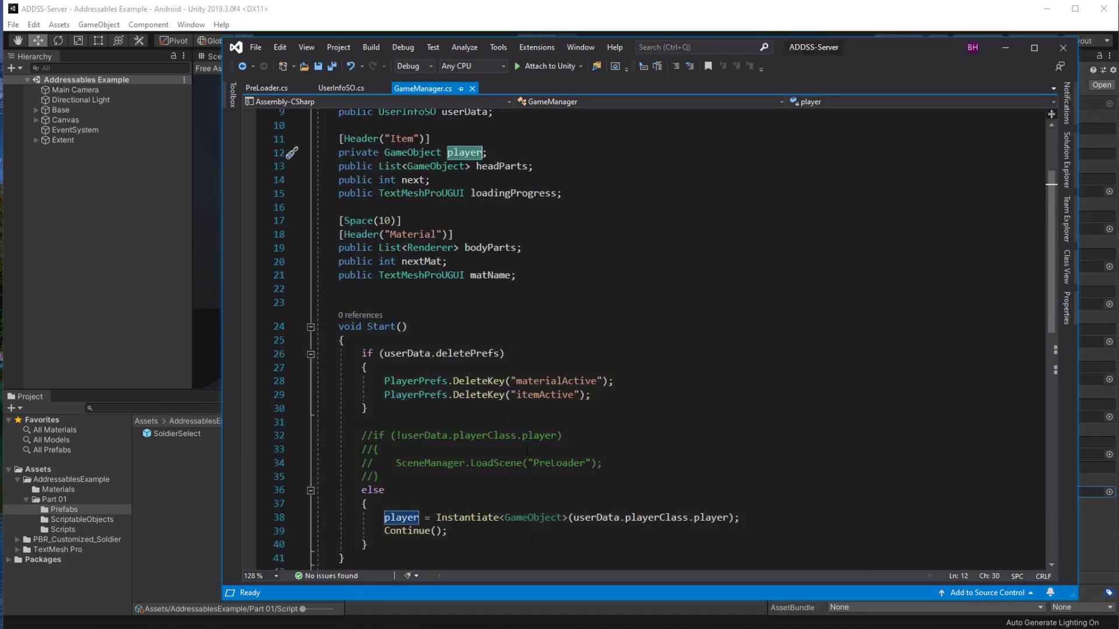
scroll(600, 447, "down", 2)
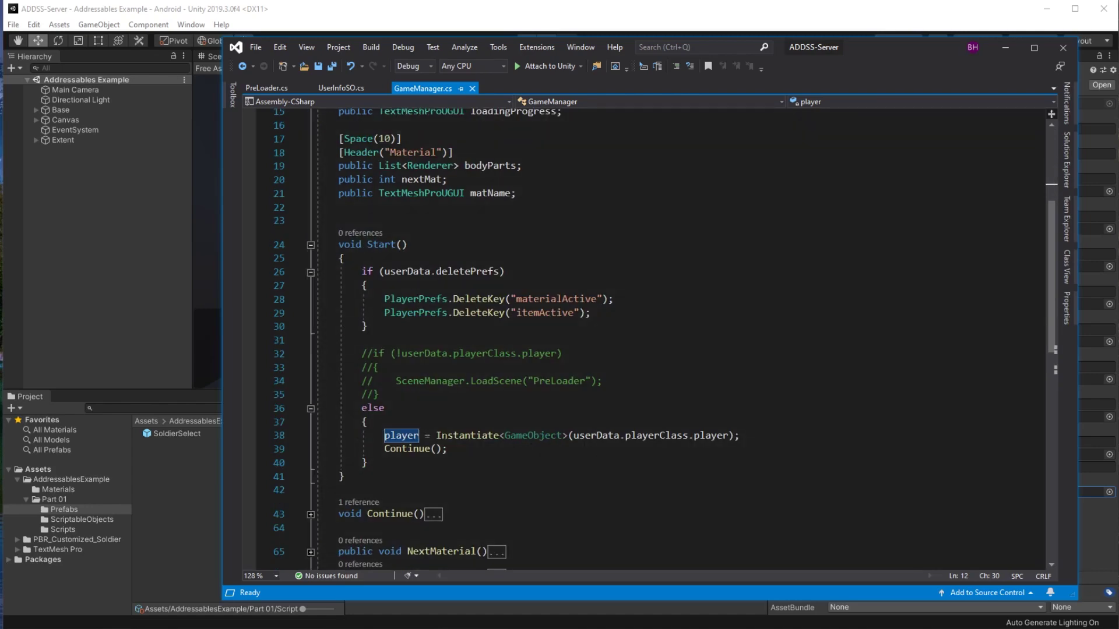
left_click(311, 514)
scroll(306, 521, "down", 5)
scroll(306, 522, "down", 2)
scroll(306, 522, "down", 2)
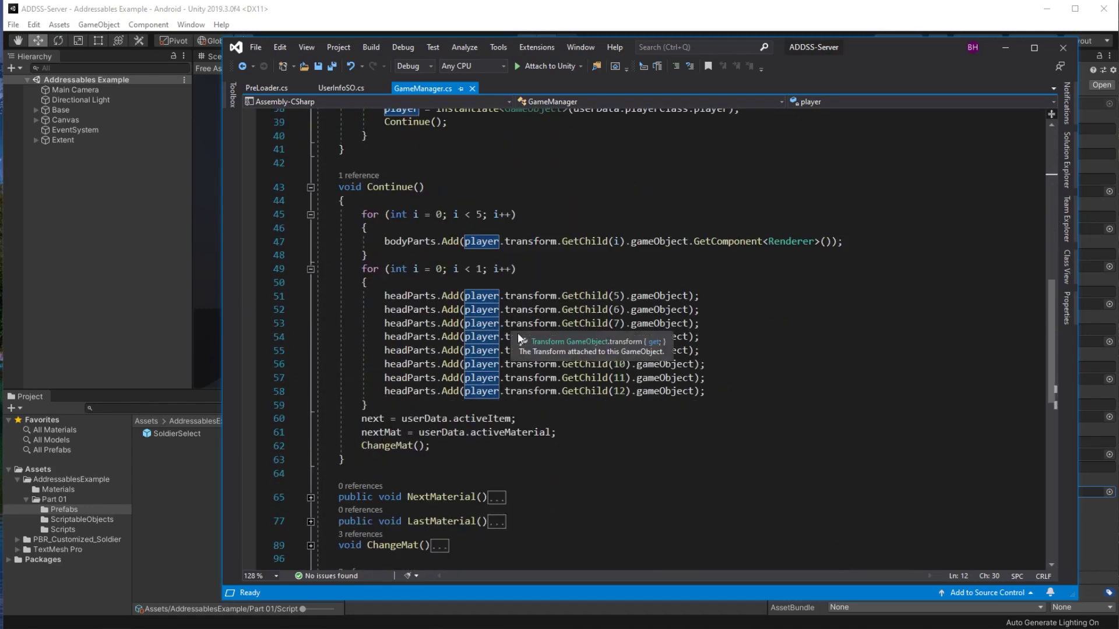
scroll(306, 521, "up", 3)
left_click(397, 245)
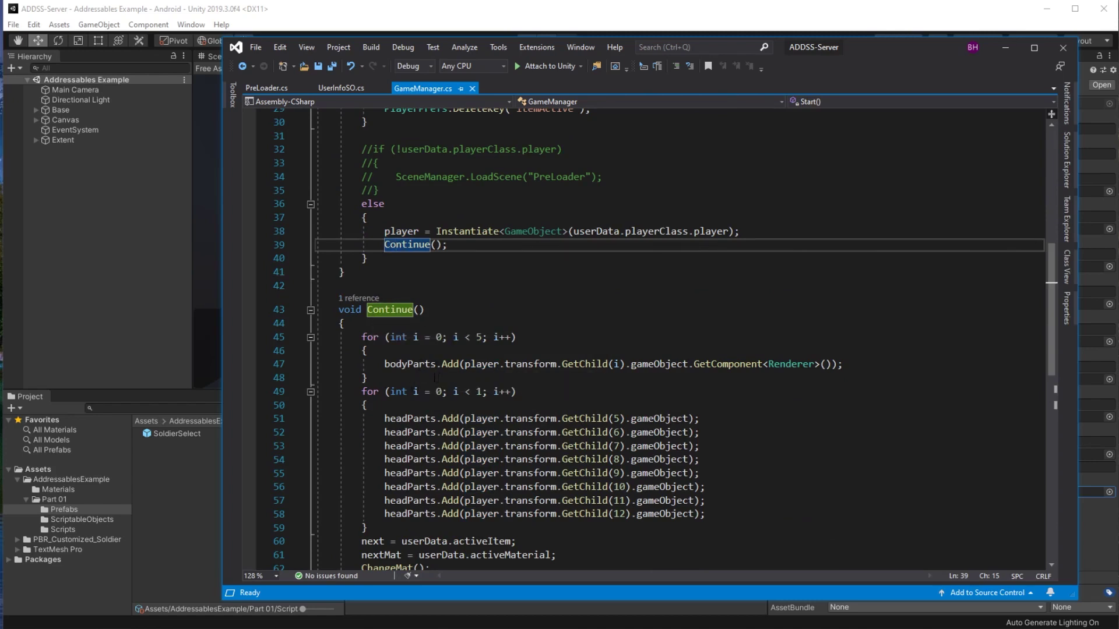
Step: Examine the bodyParts statement on line 47 and its loop limit of 5
left_click_drag(395, 363, 841, 363)
left_click(560, 365)
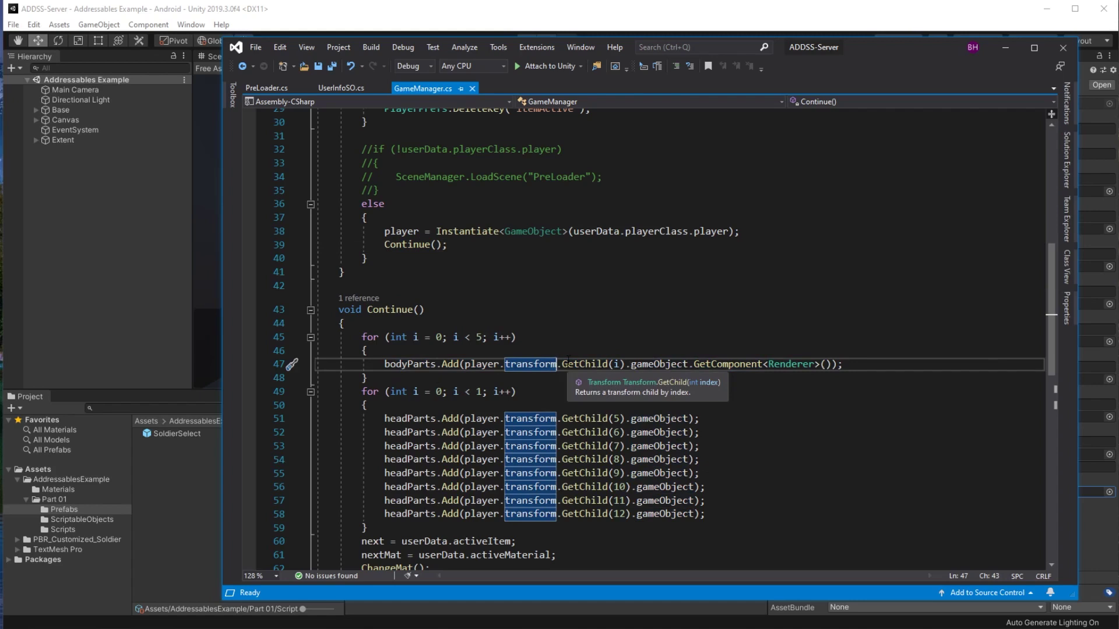
double_click(476, 337)
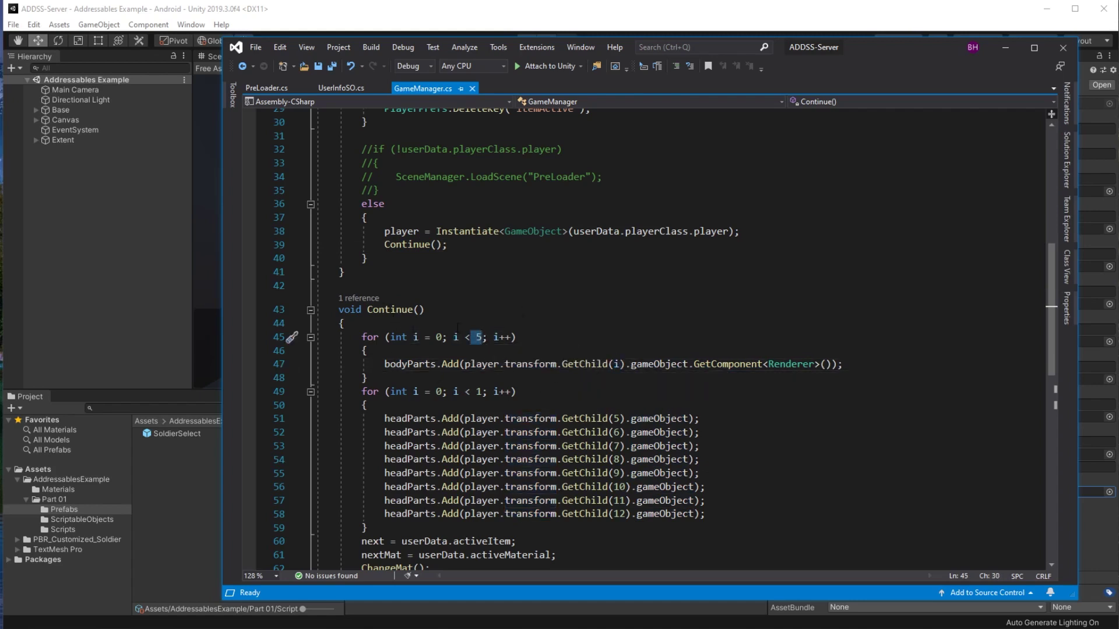
scroll(511, 332, "up", 1)
Step: Multi-select every headParts occurrence and the GetChild calls on lines 51–58
double_click(410, 404)
scroll(409, 404, "down", 4)
double_click(410, 295)
key("shift+alt+semicolon")
left_click_drag(612, 295, 615, 390)
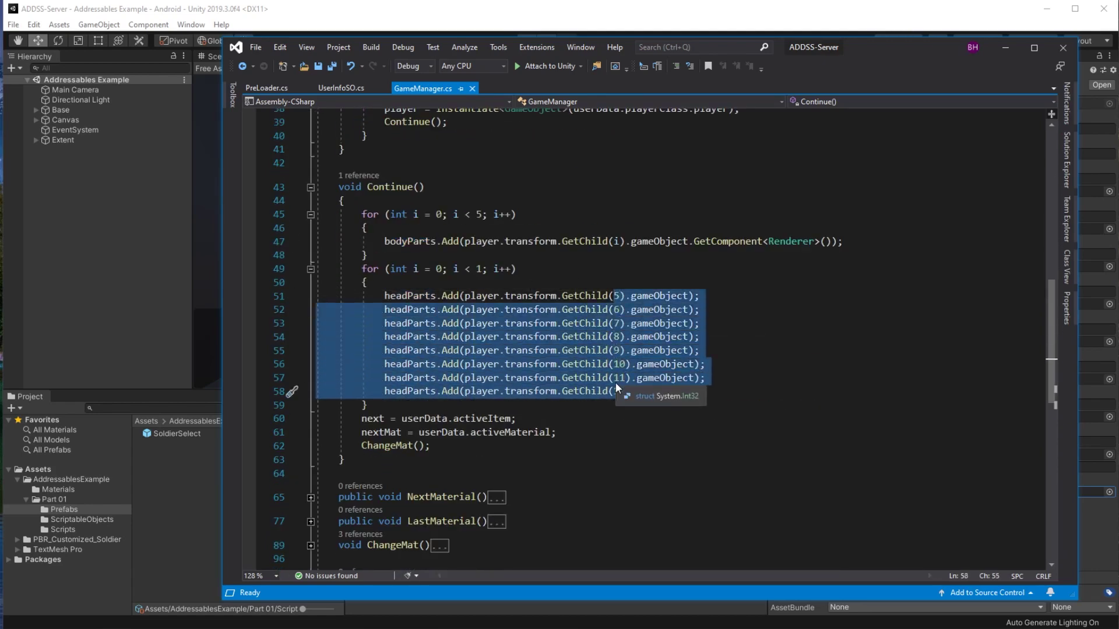
Step: Confirm head parts start at child index 5, then inspect Armor_Mesh01 in the SoldierSelect prefab
left_click(629, 350)
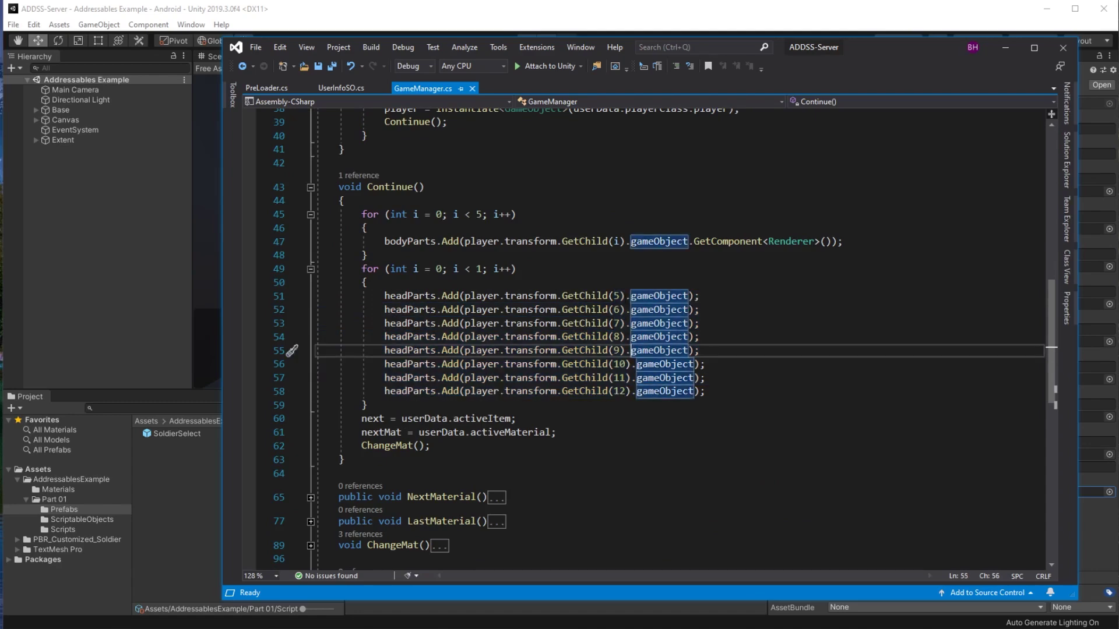
left_click(614, 296)
left_click_drag(291, 296, 291, 406)
left_click(506, 309)
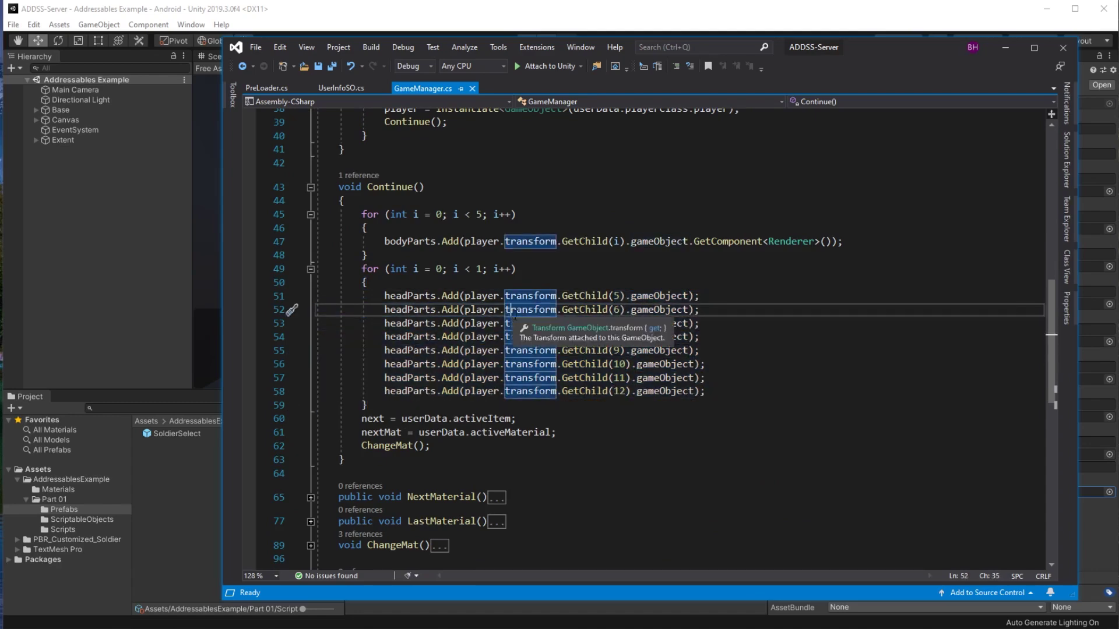
double_click(177, 433)
left_click(64, 106)
Step: Inspect the prefab's Head01_Mesh and all eight head meshes, then leave prefab mode
left_click(80, 156)
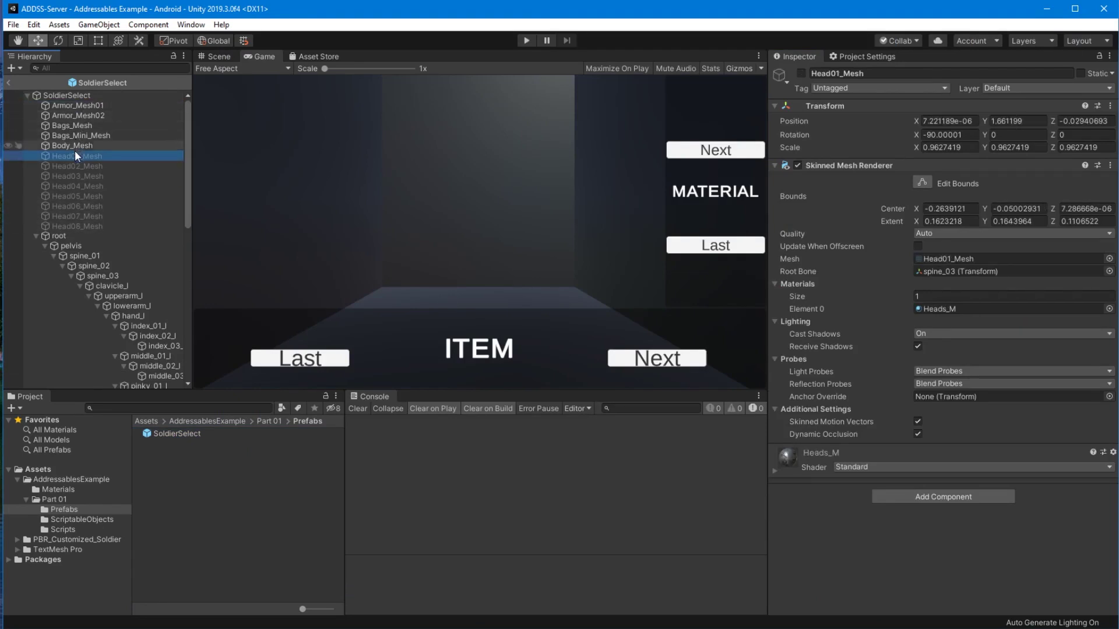
left_click(76, 229, "shift")
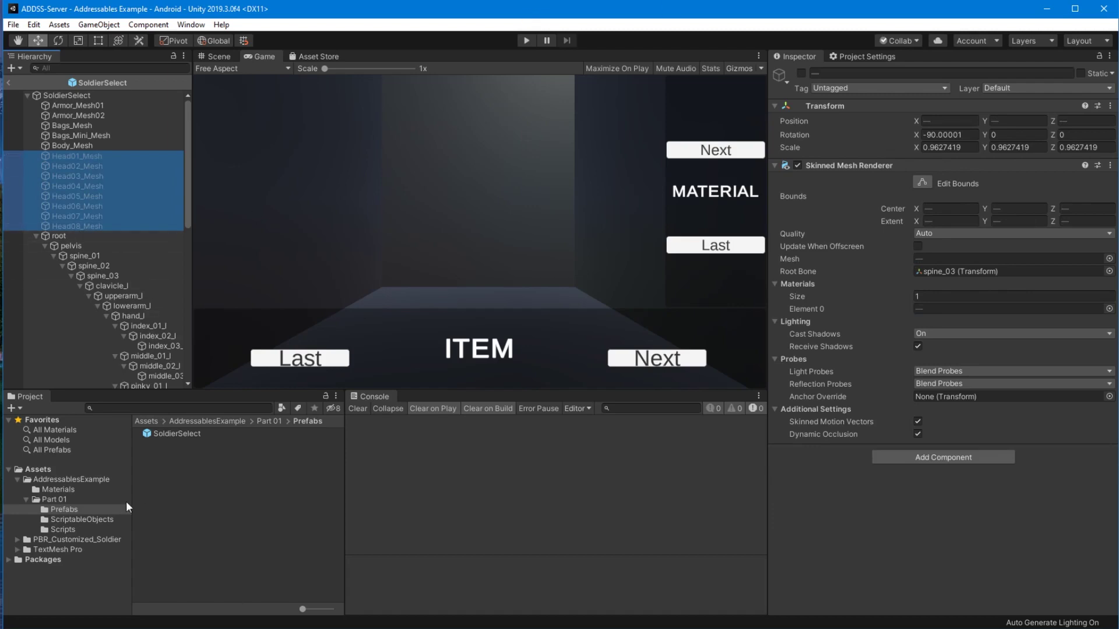
left_click(8, 82)
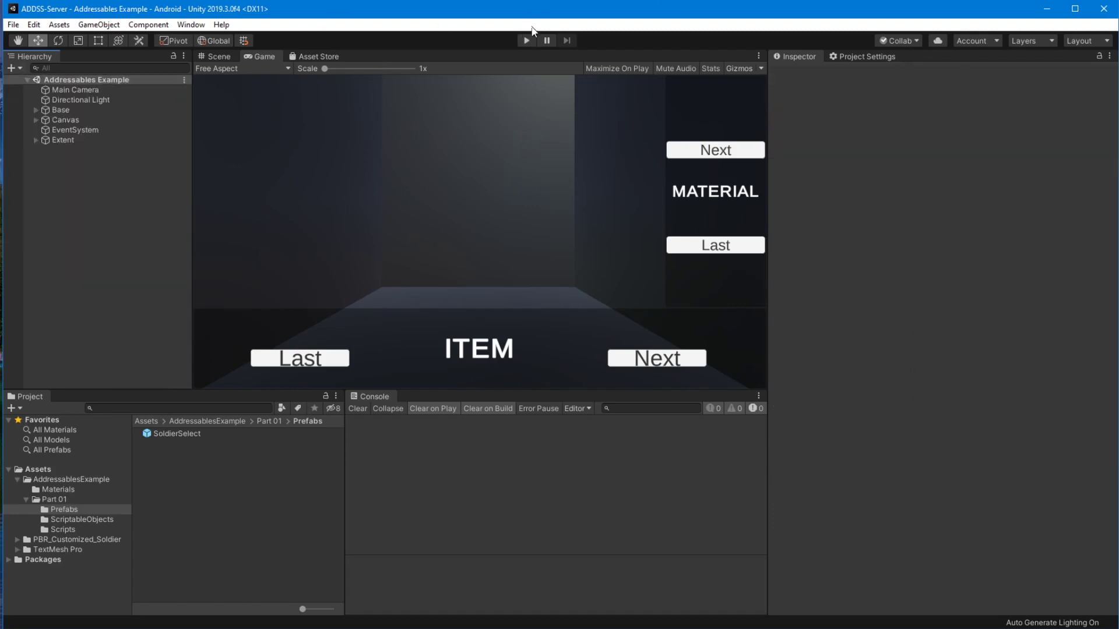
Step: Play the scene to confirm GameManager holds eight head and five body parts, then stop
left_click(528, 41)
left_click(82, 120)
scroll(951, 467, "down", 5)
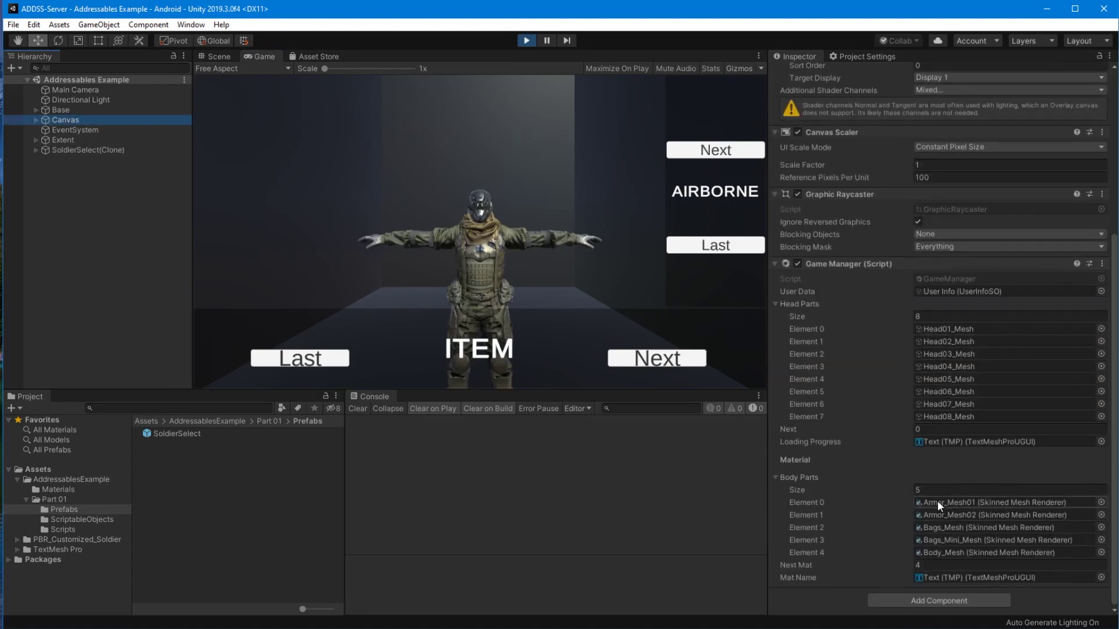
left_click(526, 40)
key("alt+Tab")
Step: Review the nextMat line and activeMaterial usages in GameManager.cs
scroll(450, 366, "down", 2)
scroll(450, 366, "down", 2)
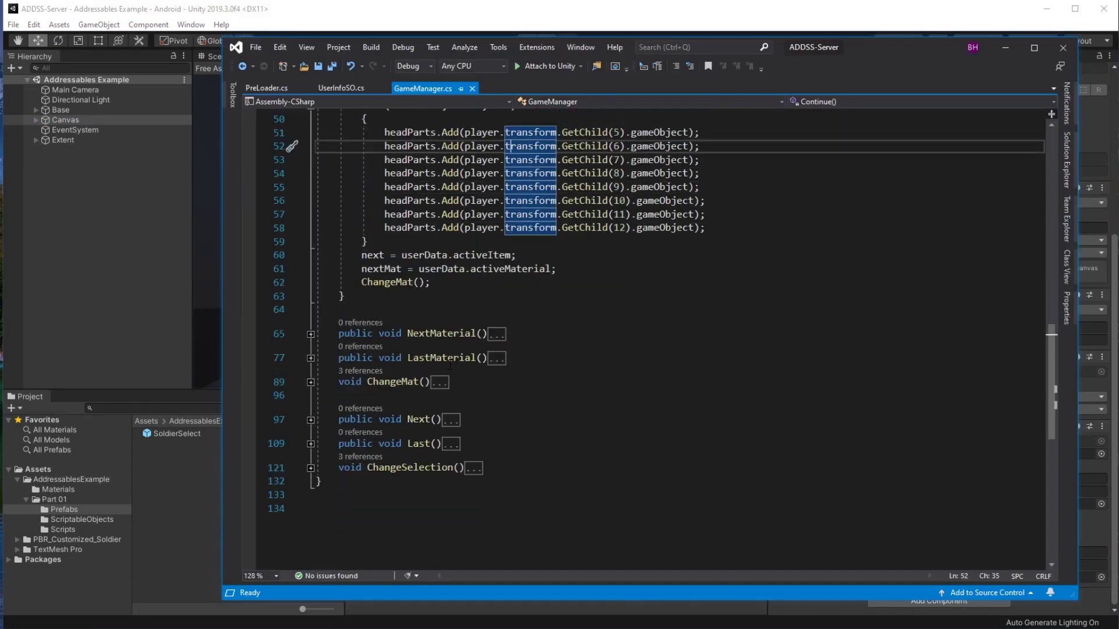
scroll(428, 307, "up", 2)
scroll(428, 307, "up", 3)
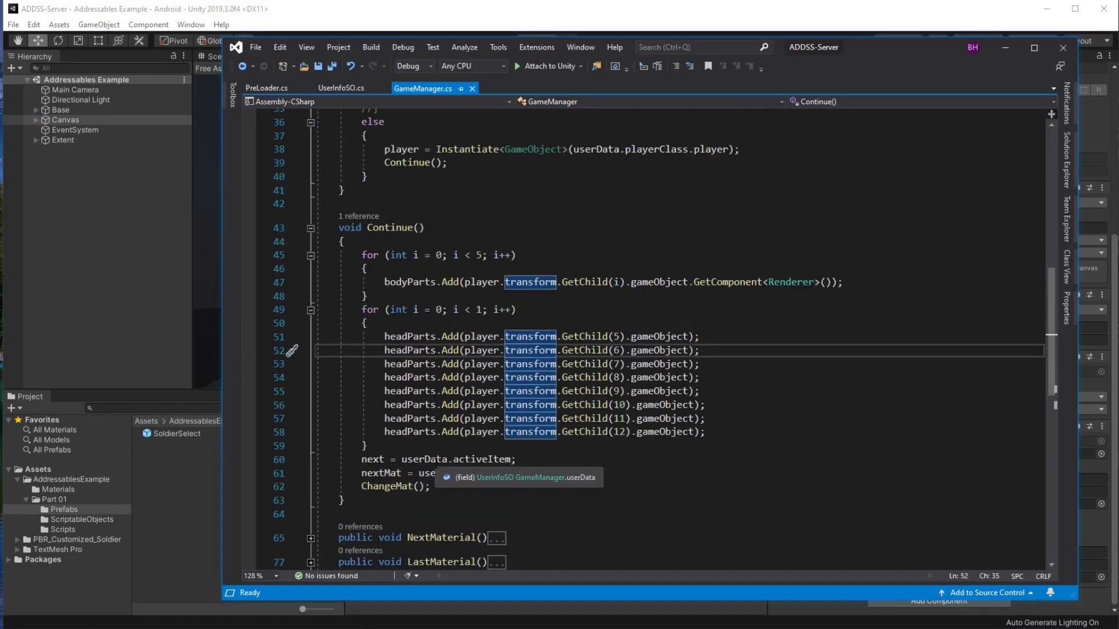
left_click(483, 459)
double_click(510, 473)
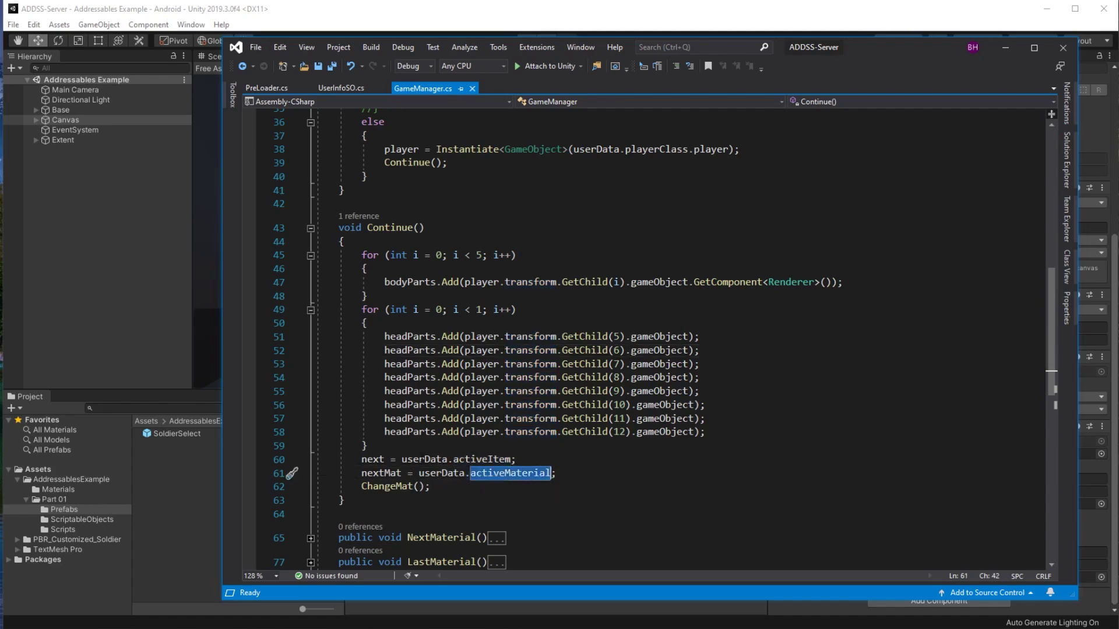
scroll(441, 458, "down", 2)
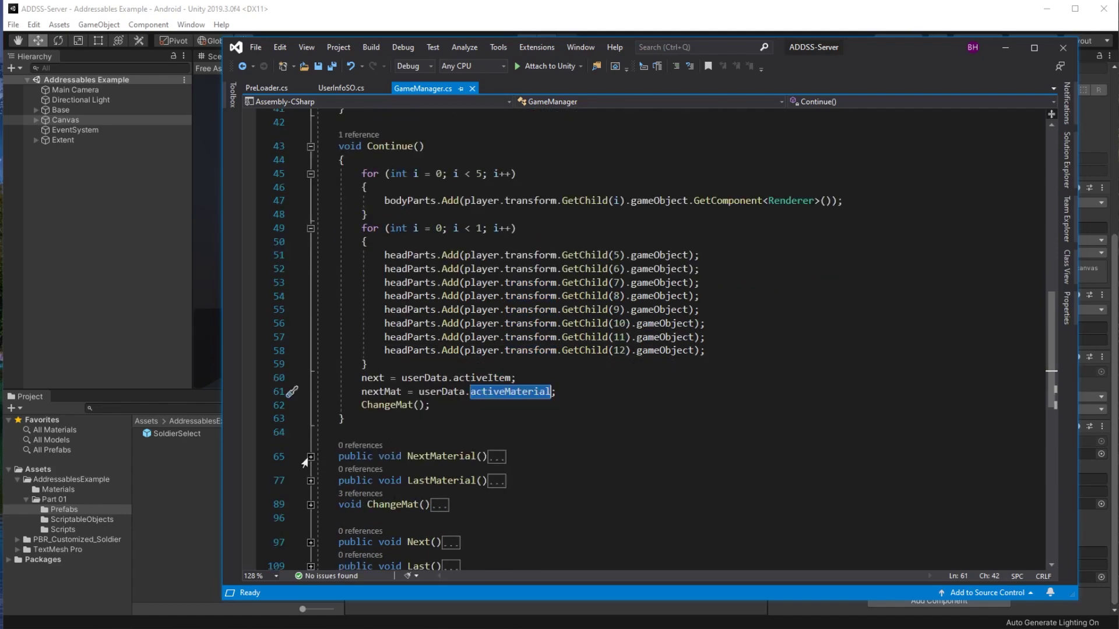
scroll(307, 462, "down", 2)
Step: Expand and read the ChangeMat and ChangeSelection methods
left_click(310, 424)
scroll(308, 432, "down", 3)
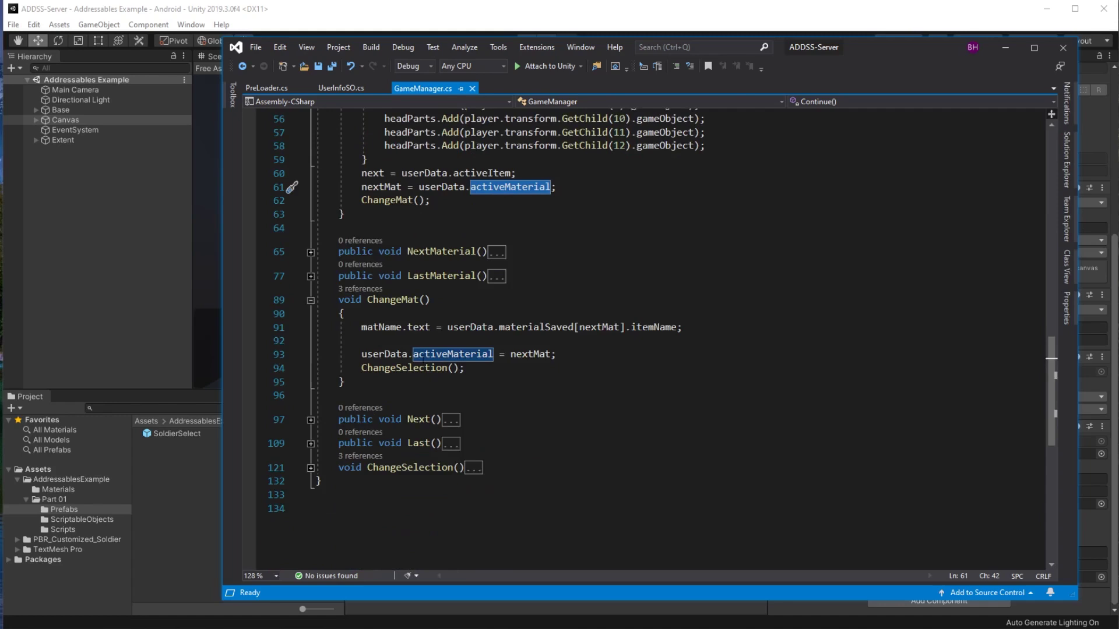
left_click(310, 468)
scroll(310, 469, "down", 2)
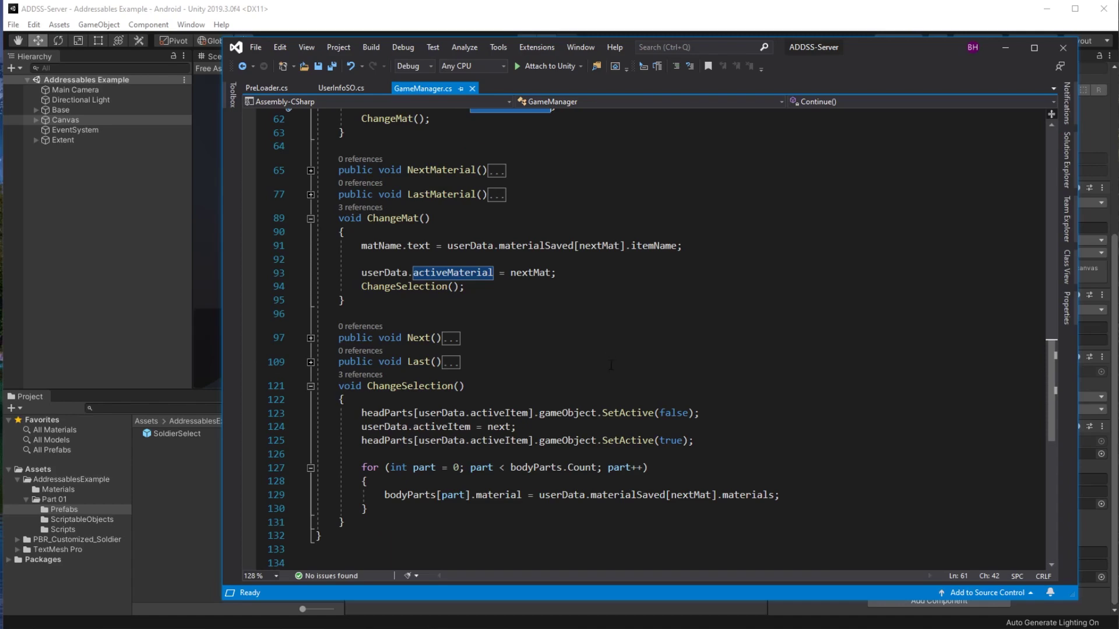
scroll(626, 383, "down", 1)
scroll(612, 367, "up", 2)
scroll(593, 360, "up", 1)
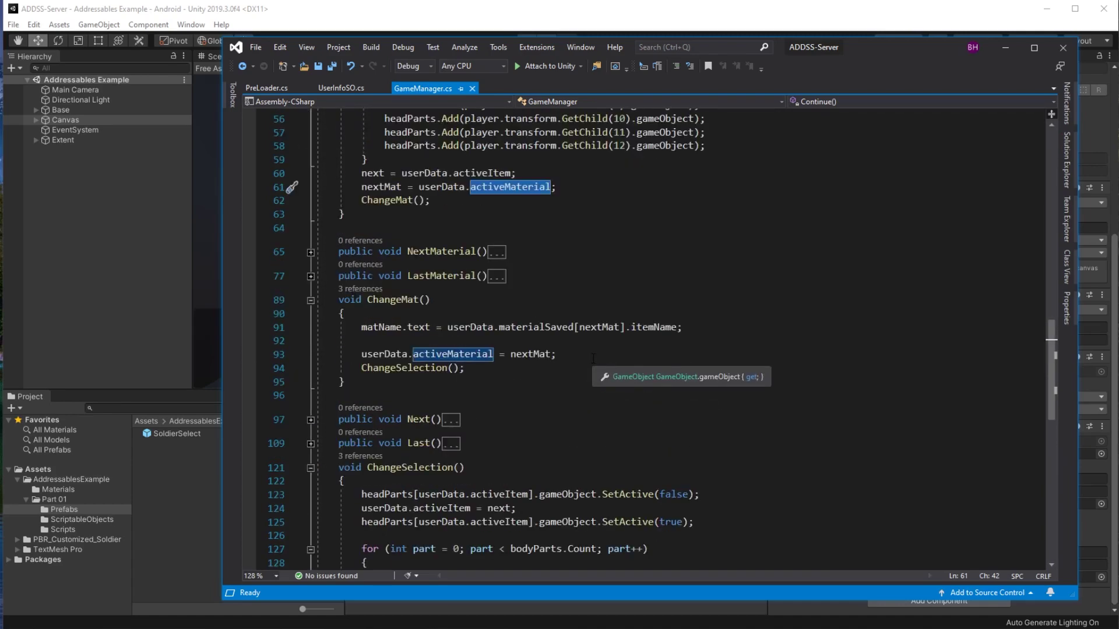
scroll(593, 360, "up", 2)
scroll(594, 360, "up", 2)
Step: Delete the // comment markers on lines 32–35 to restore the PreLoader check
left_click(221, 190)
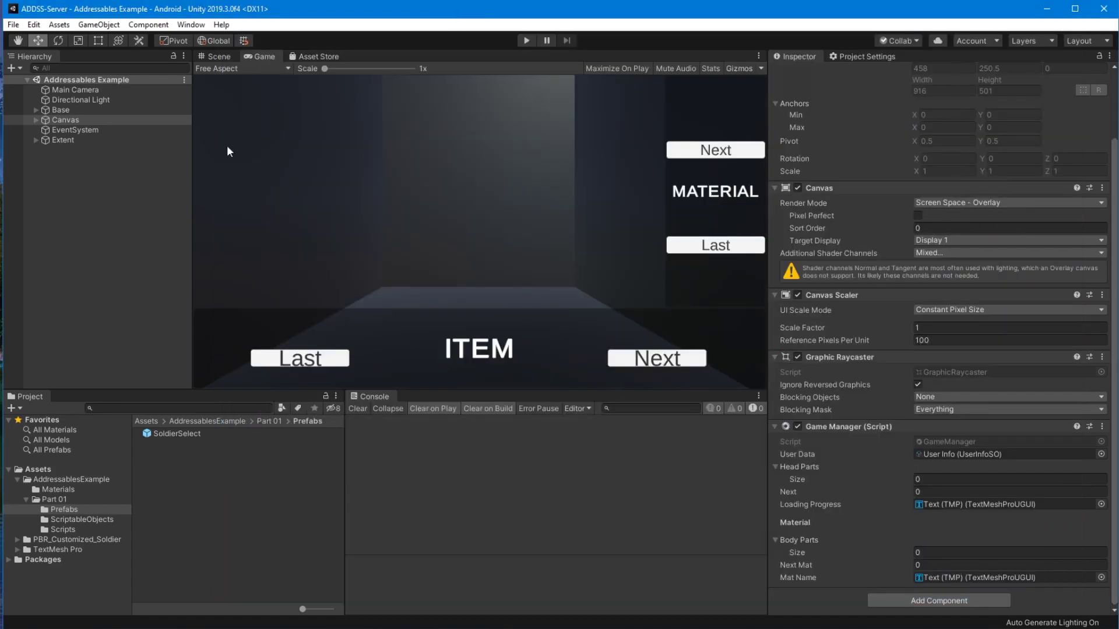
left_click(64, 521)
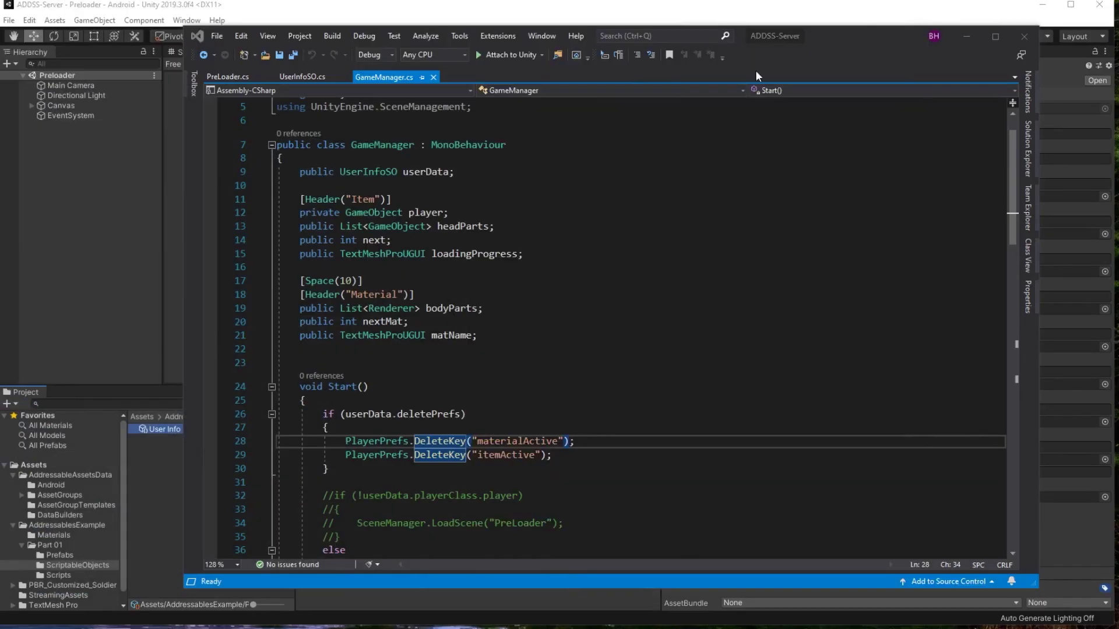
scroll(612, 326, "down", 3)
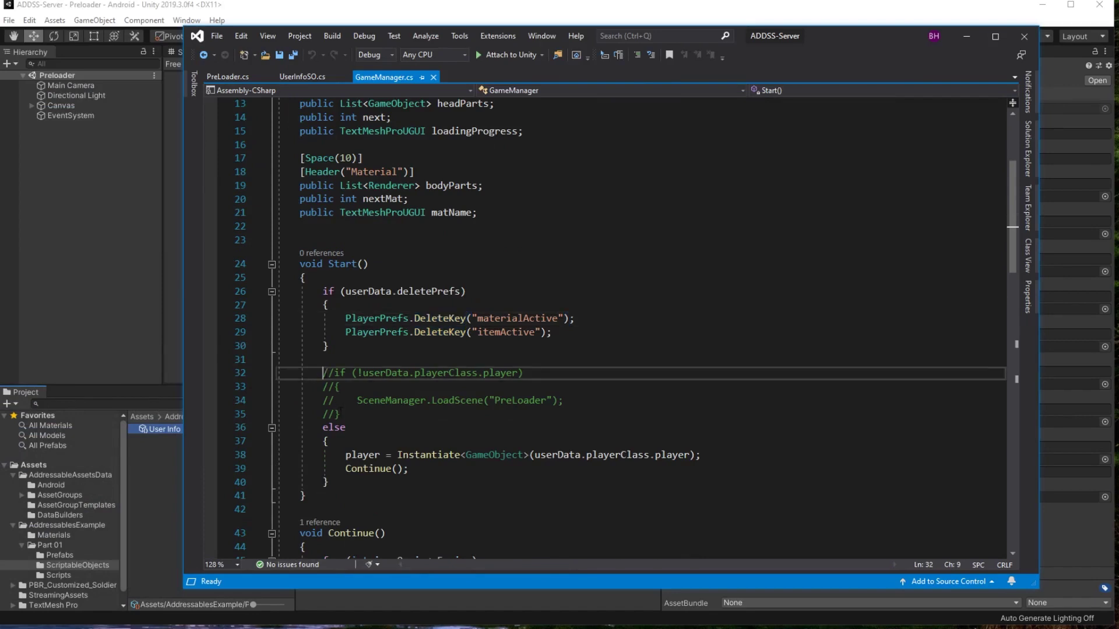
left_click_drag(322, 373, 333, 411, "alt+shift")
key("Delete")
Step: Save GameManager.cs and view the Addressables package's verified 1.1.10 version
key("ctrl+s")
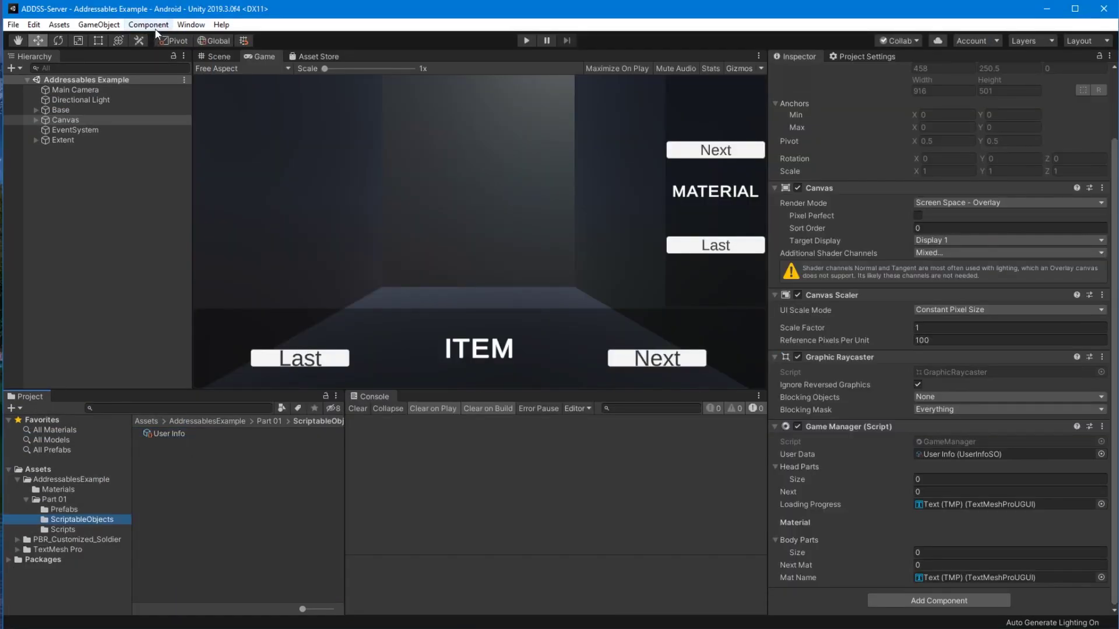
left_click(191, 24)
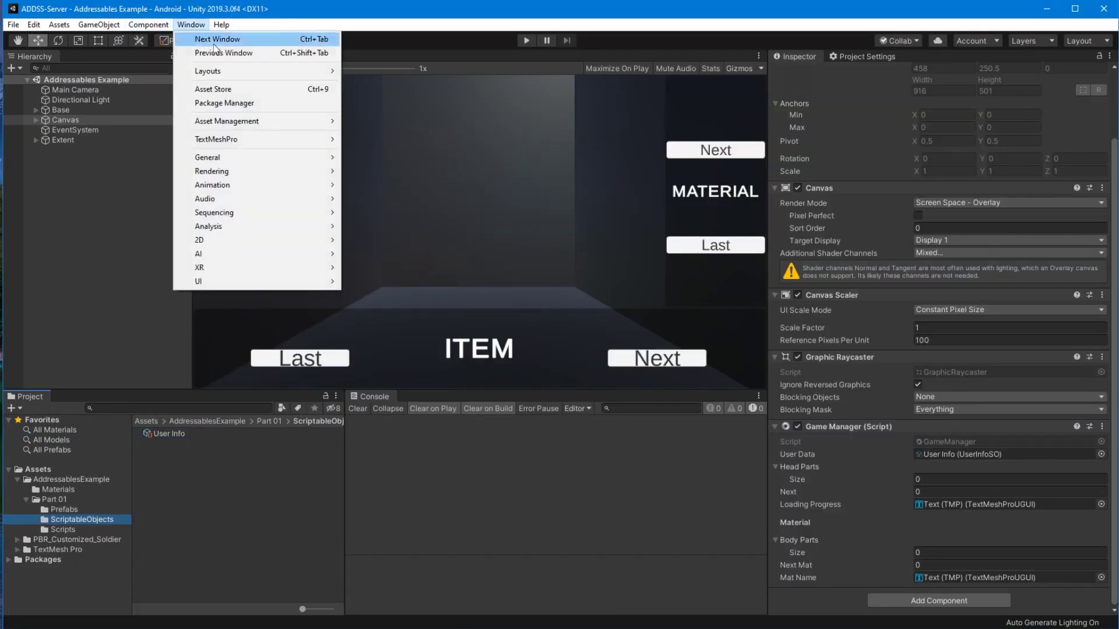
left_click(236, 103)
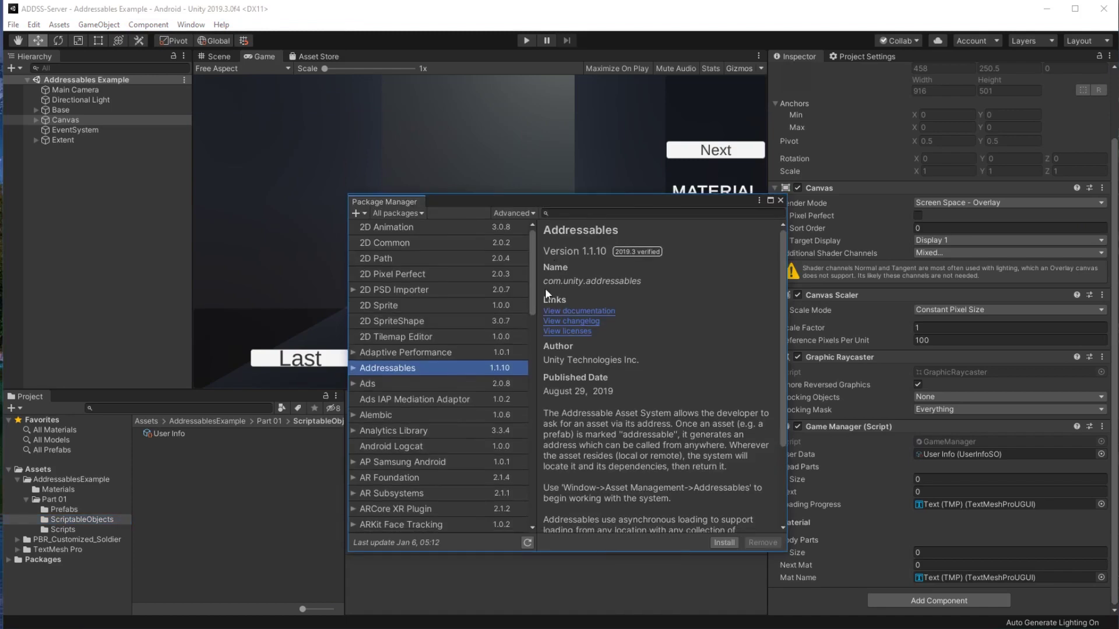
left_click(354, 368)
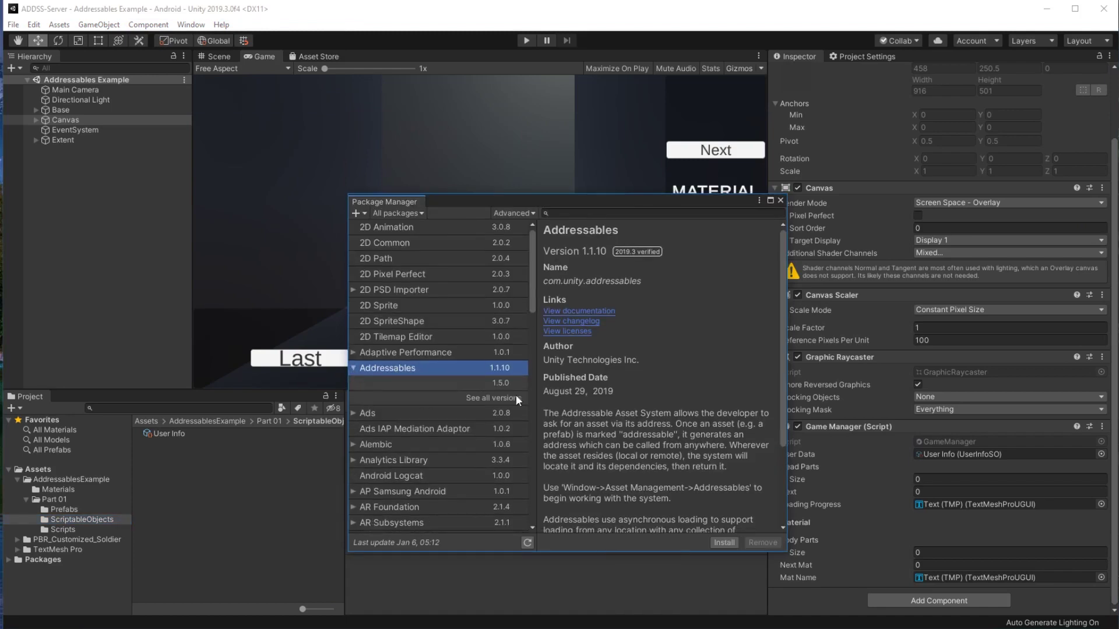
left_click(488, 370)
Step: Install Addressables version 1.5.0 and close the Package Manager
left_click(482, 384)
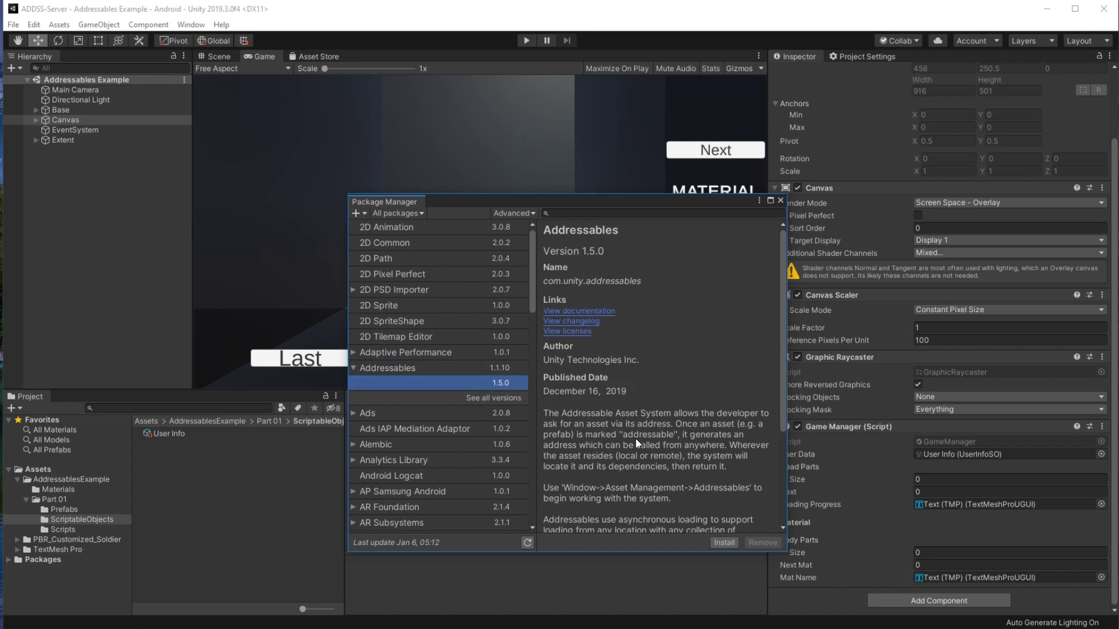
left_click(723, 542)
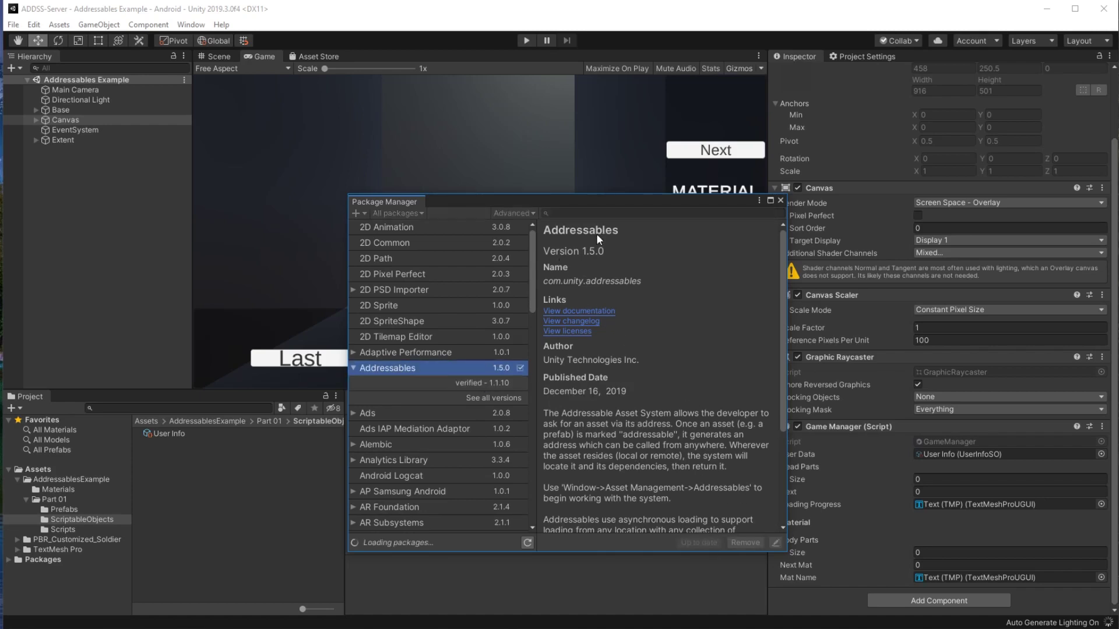
left_click(780, 200)
left_click(59, 491)
Step: Run the game, turn off Delete Prefs on User Info, and run it again
double_click(175, 443)
left_click(166, 433)
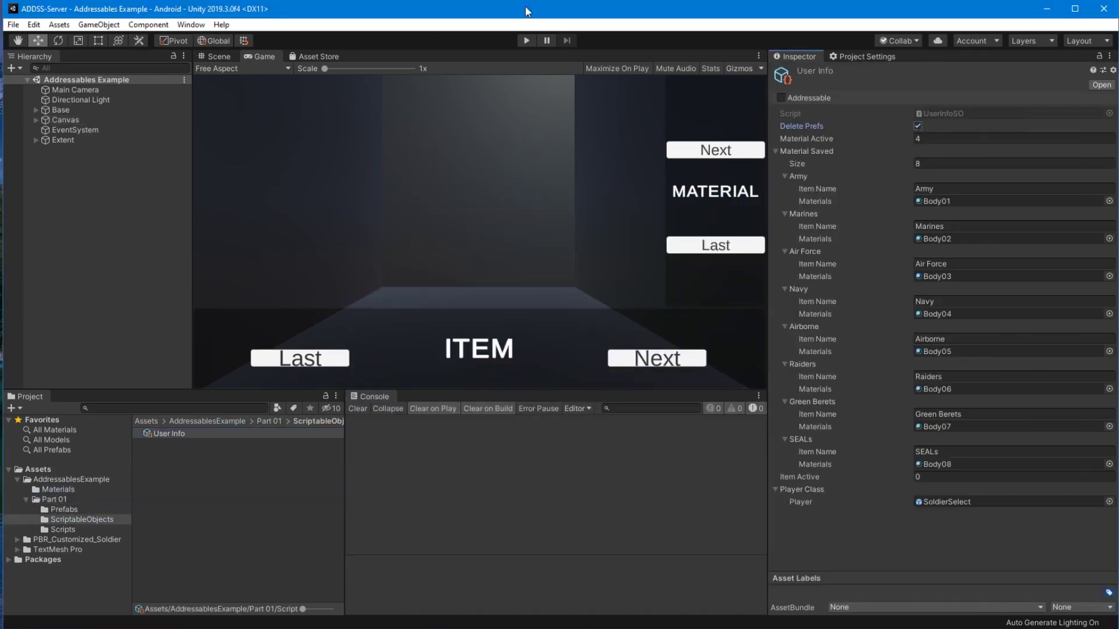
left_click(525, 40)
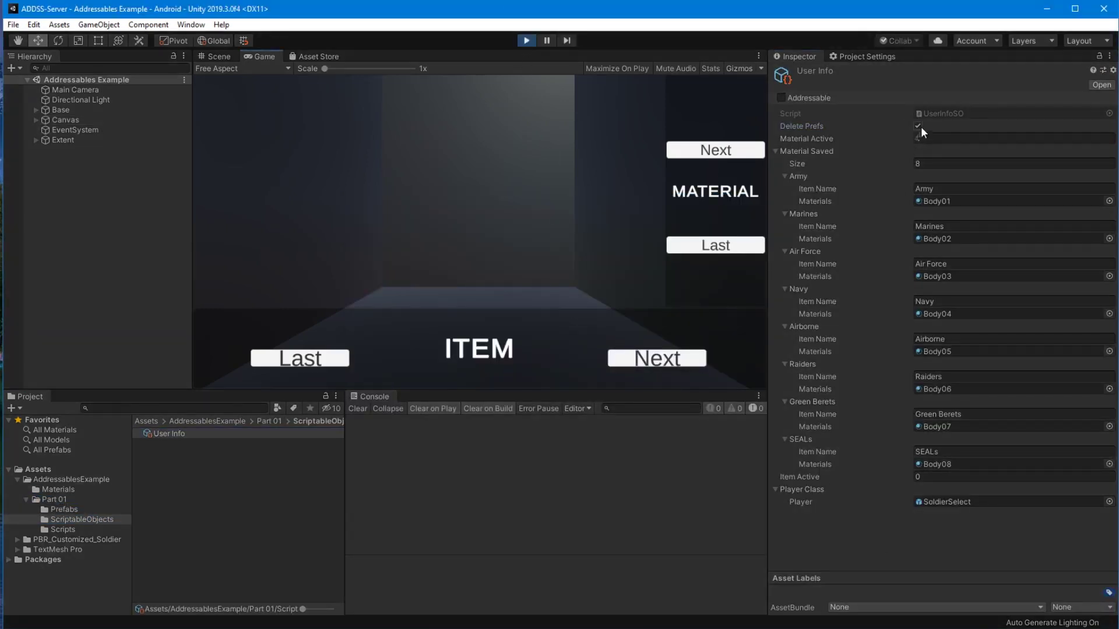
left_click(524, 41)
left_click(918, 126)
left_click(528, 41)
left_click(526, 40)
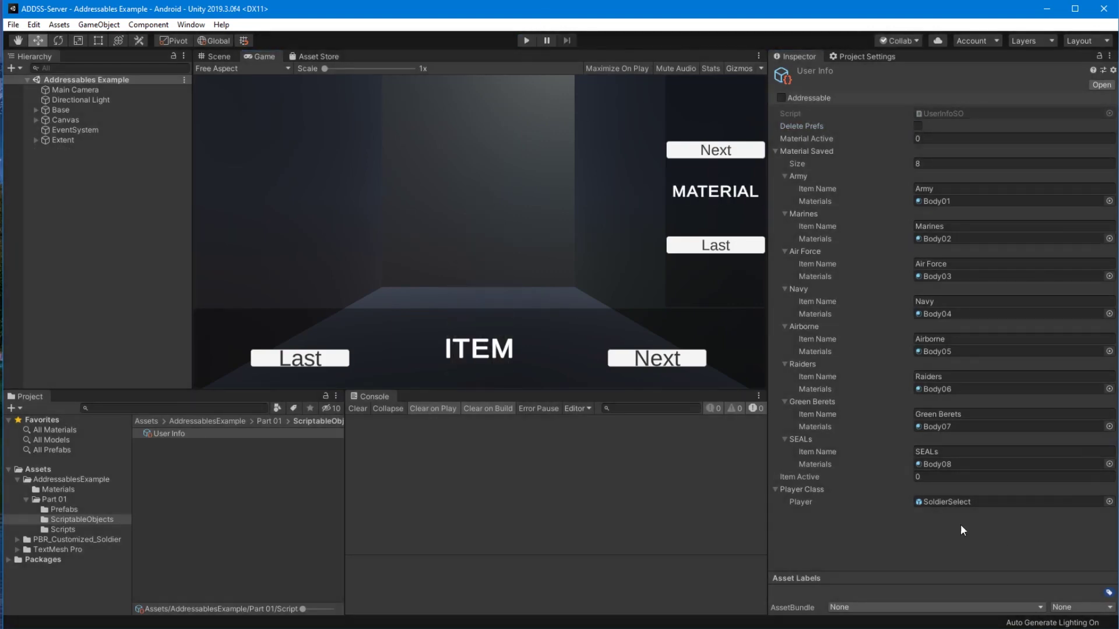
Step: Clear the User Info Player field to None and run the game to see the error
left_click(950, 501)
key("Delete")
left_click(521, 40)
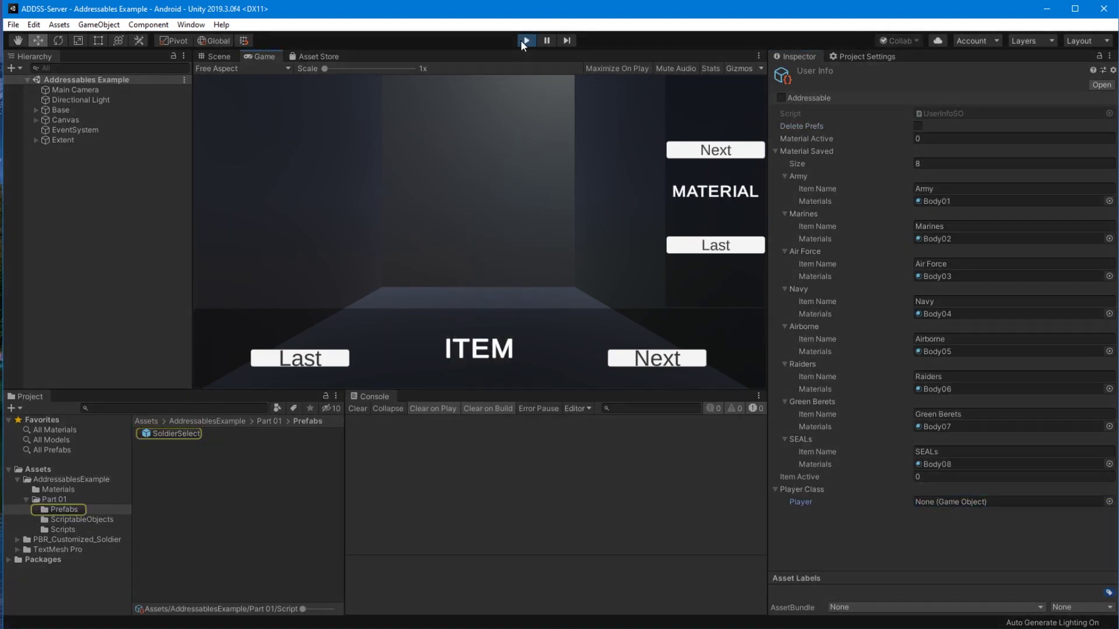
left_click(522, 45)
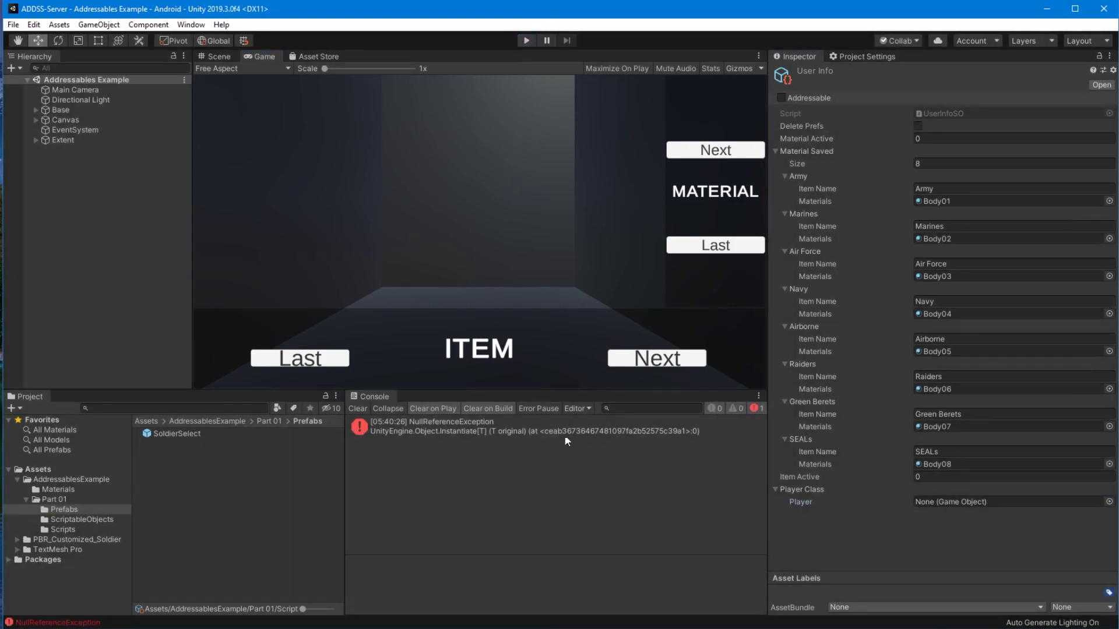
left_click(65, 119)
scroll(813, 521, "down", 10)
key("ctrl+p")
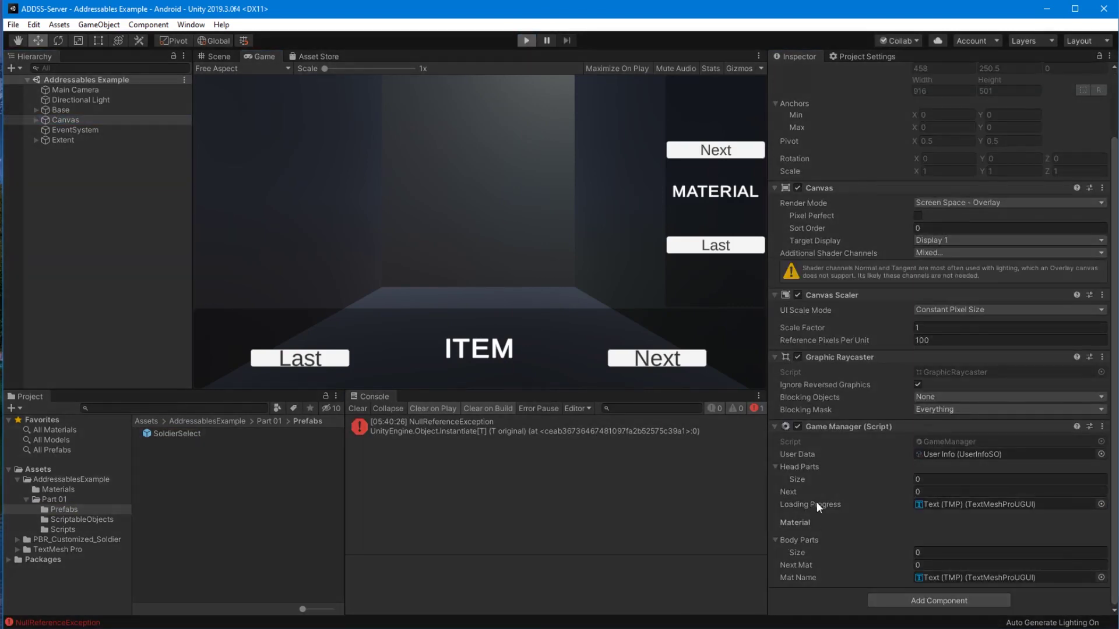
key("ctrl+p")
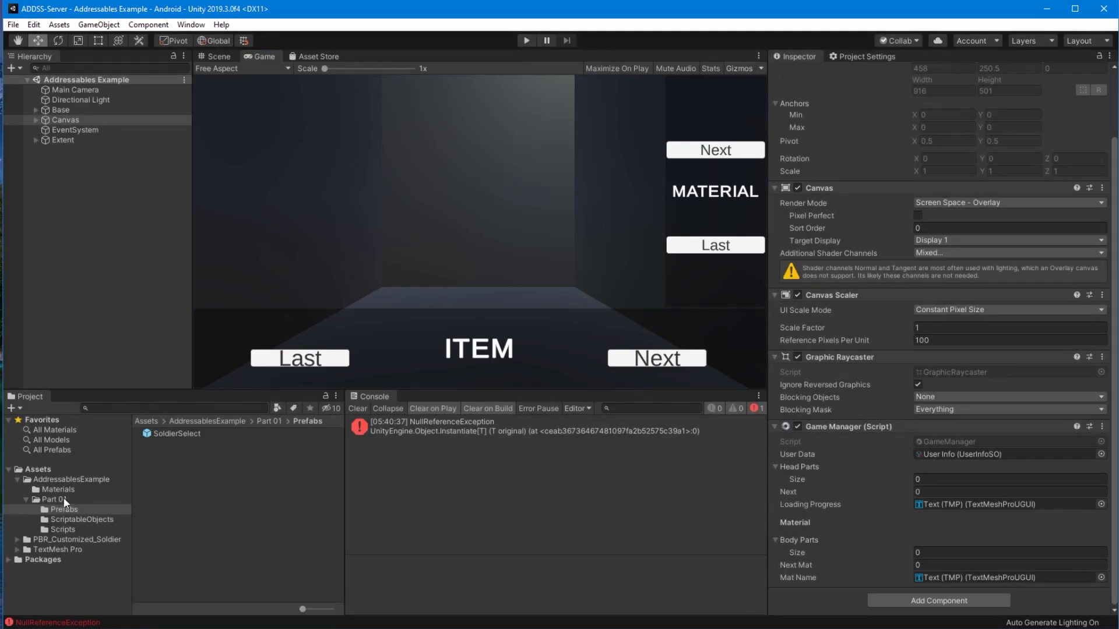
Step: Open the Preloader scene from Part 01, then return to the top-level Assets folder
left_click(49, 496)
double_click(168, 473)
left_click(66, 109)
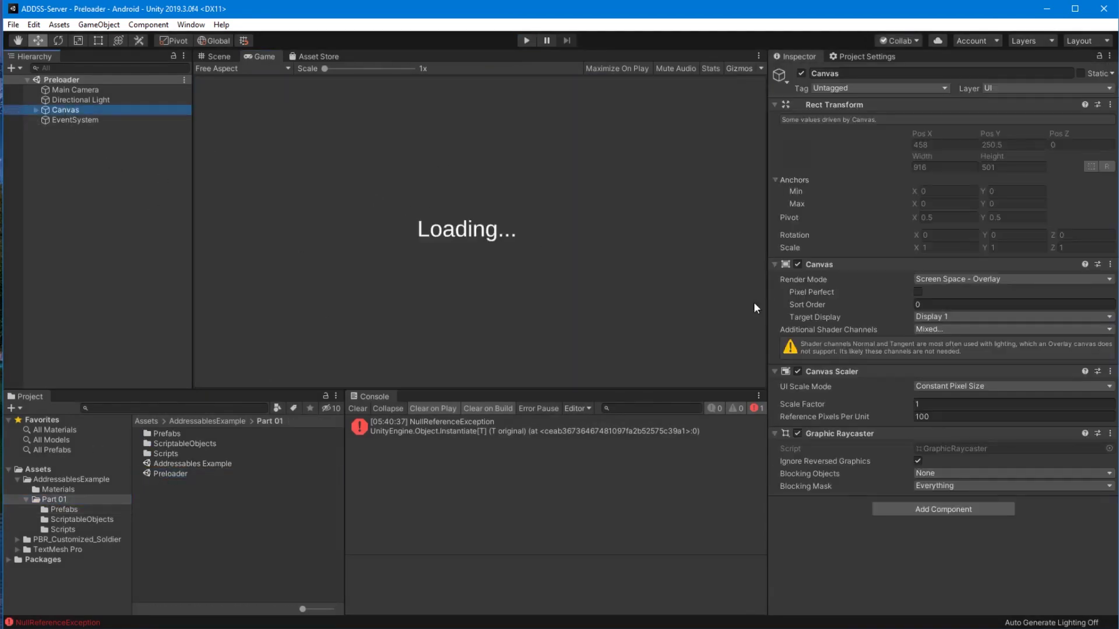
double_click(169, 453)
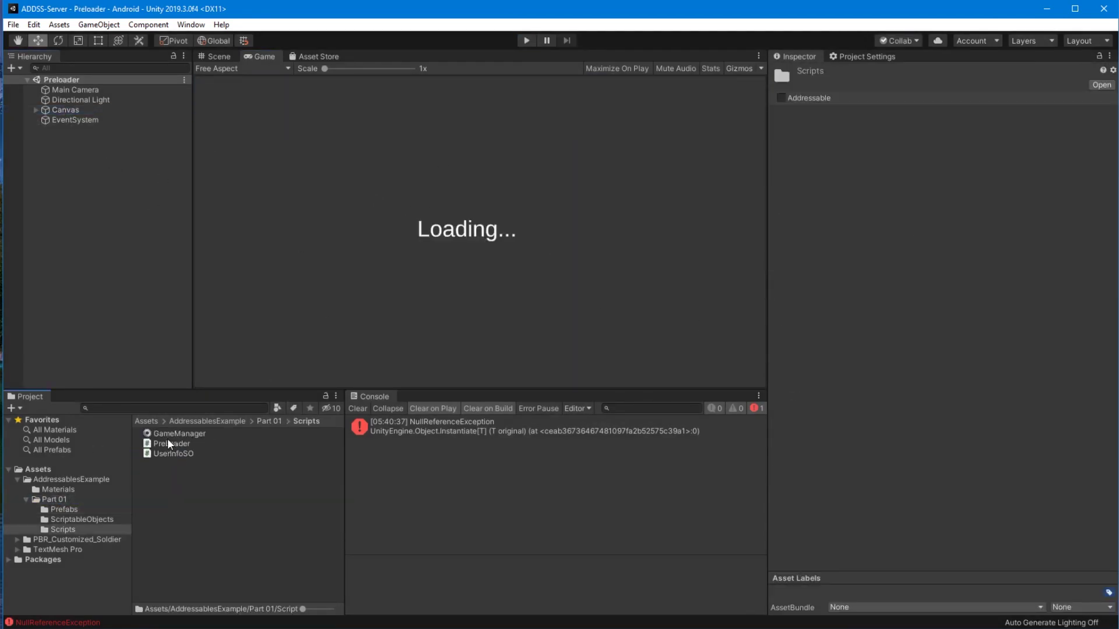
left_click(145, 421)
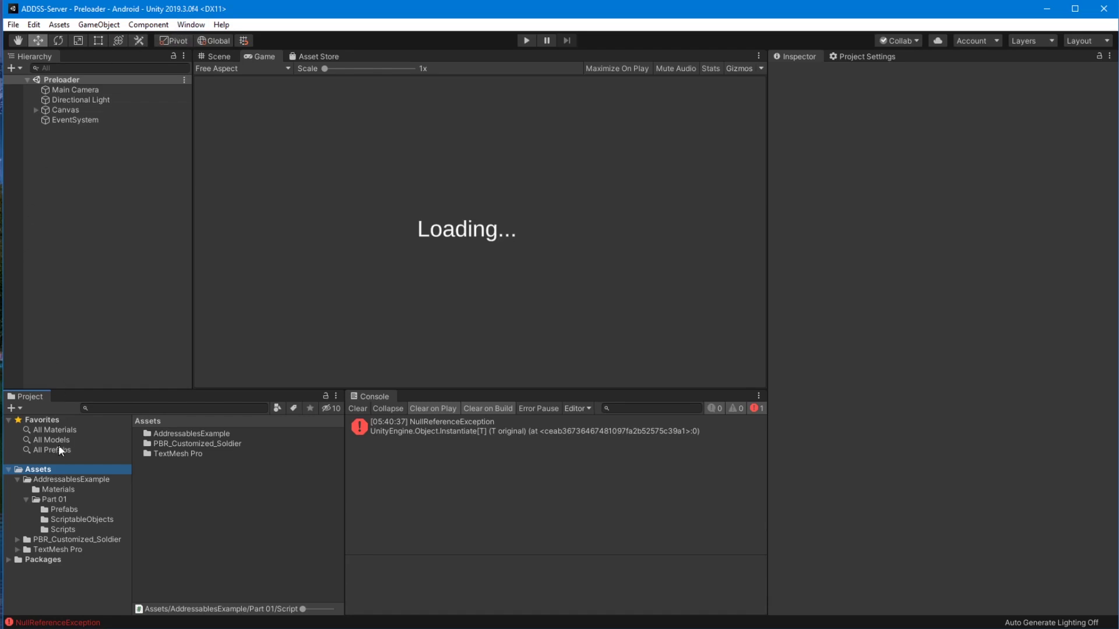
Step: From Addressables Groups, create the Addressables settings and tick Build Remote Catalog
left_click(191, 25)
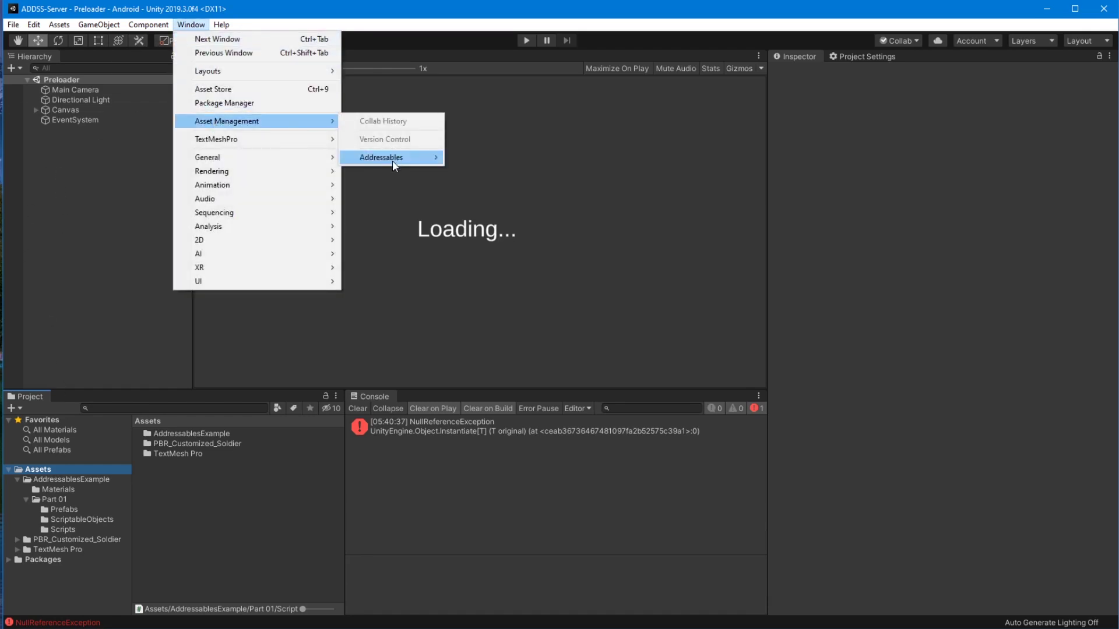
mouse_move(381, 157)
left_click(526, 159)
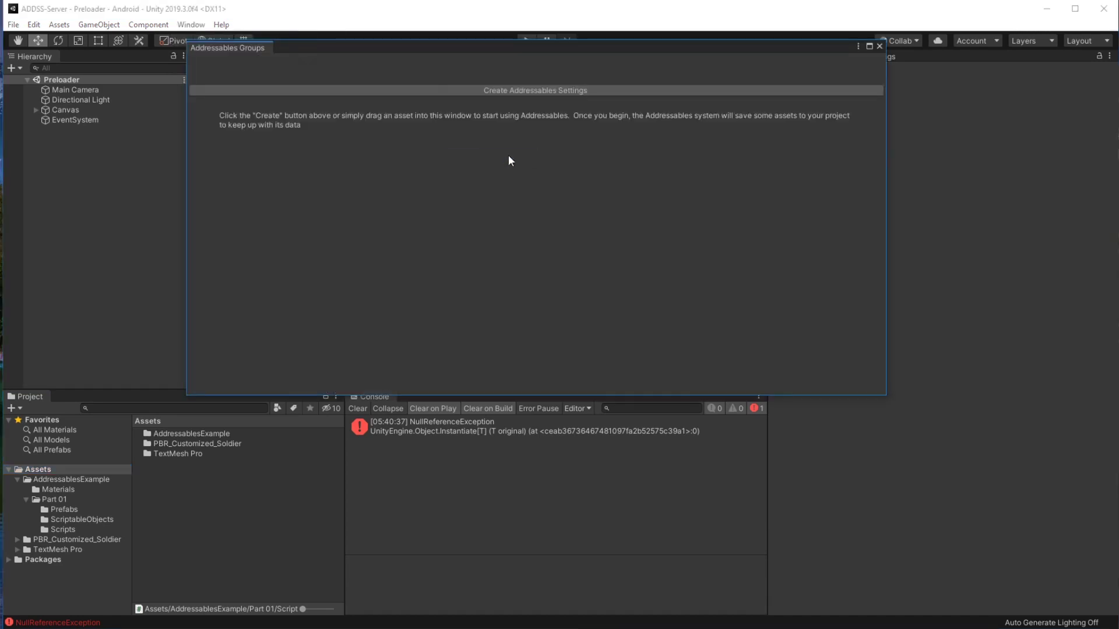
left_click_drag(545, 49, 608, 205)
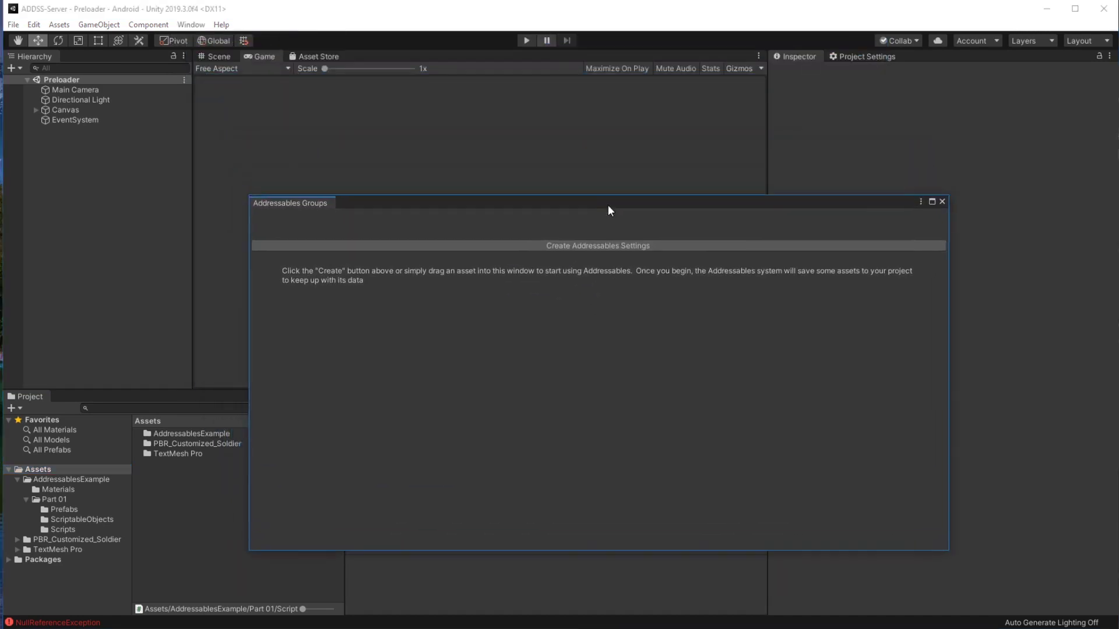
left_click(609, 249)
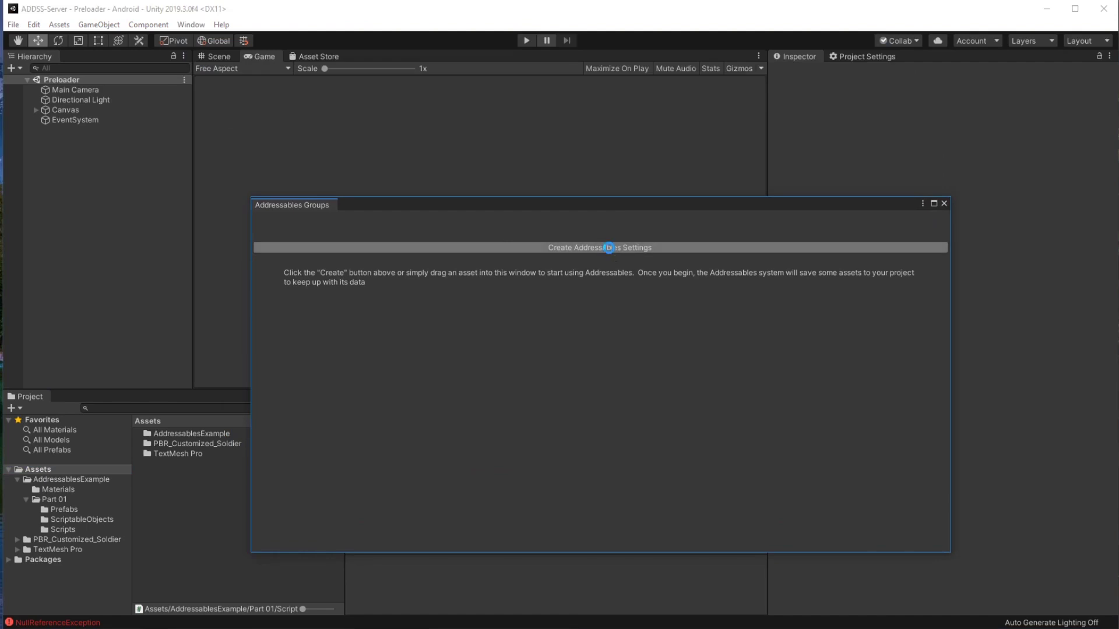
left_click(93, 478)
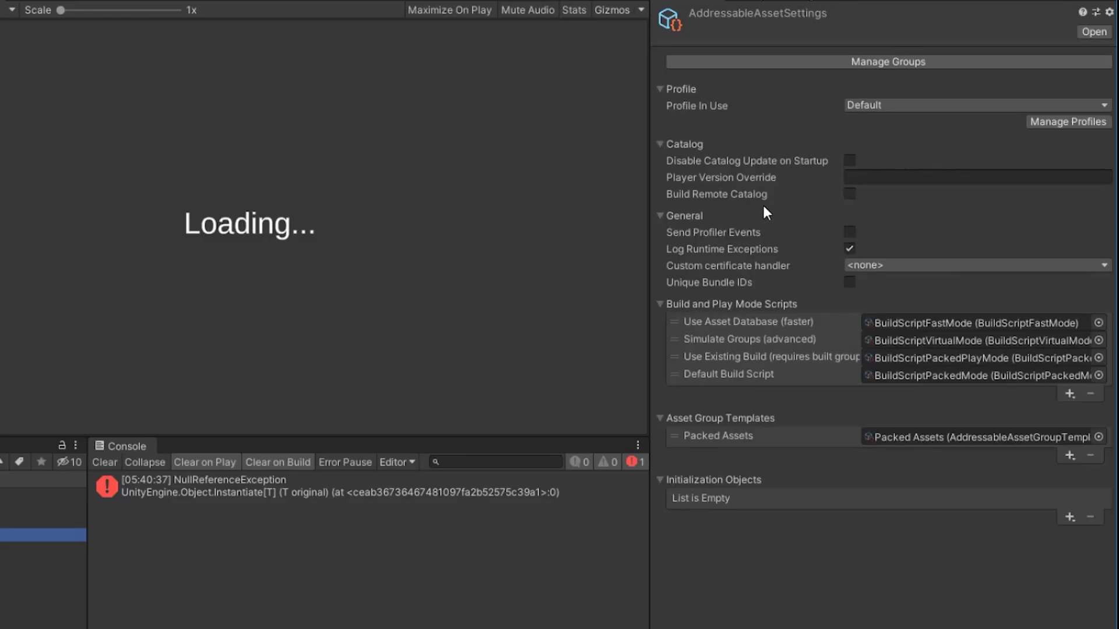
left_click(850, 195)
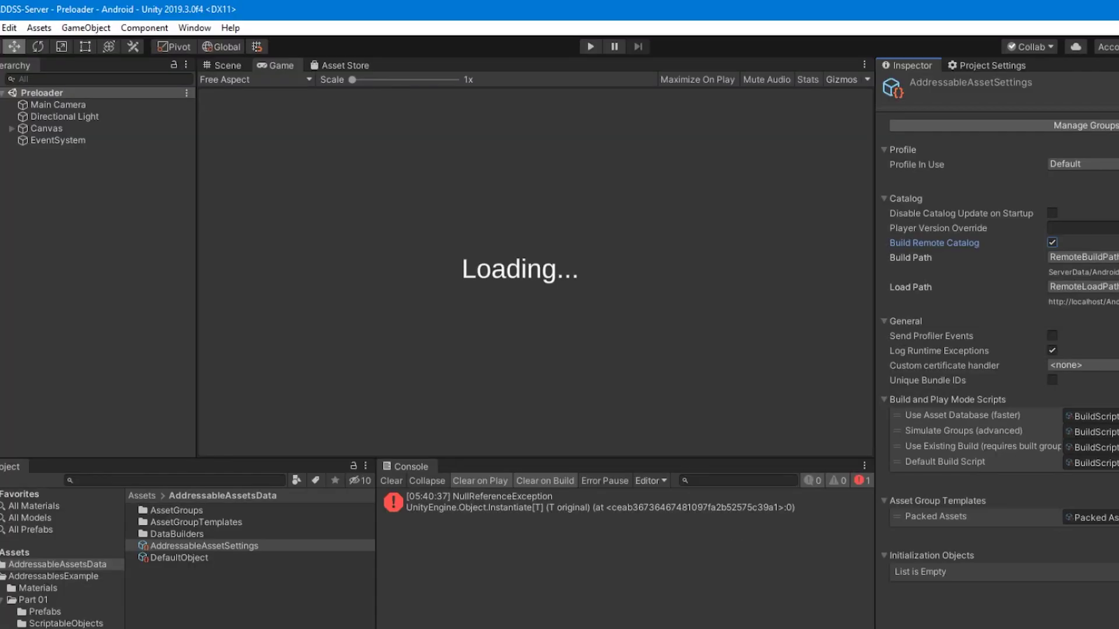
Step: In Manage Profiles, create a new Addressables profile named AndroidServer
left_click(1060, 125)
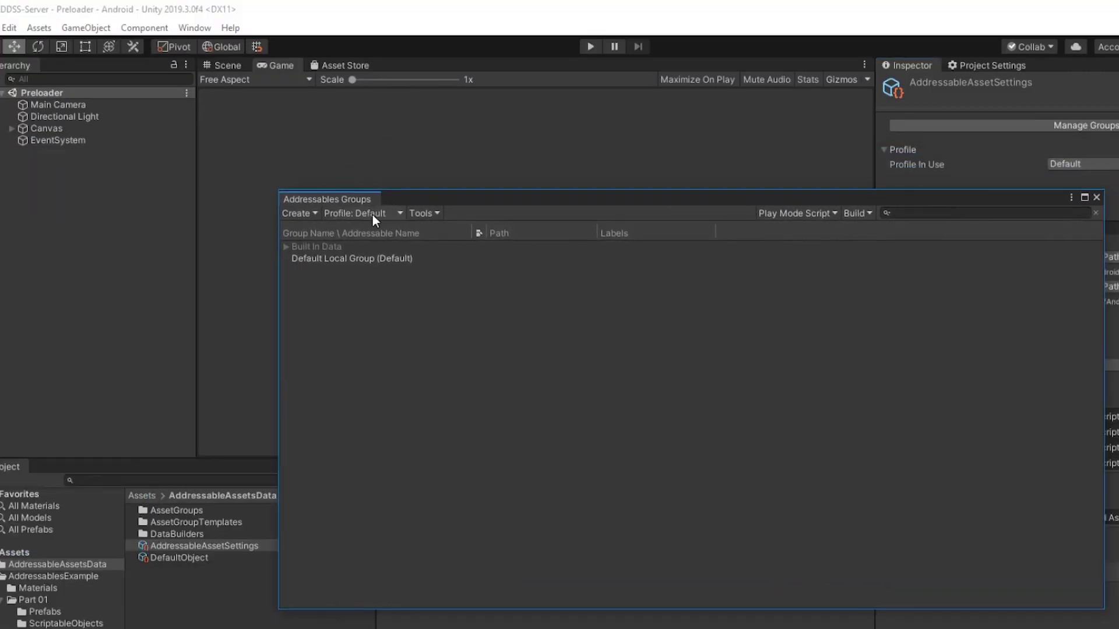
left_click(372, 216)
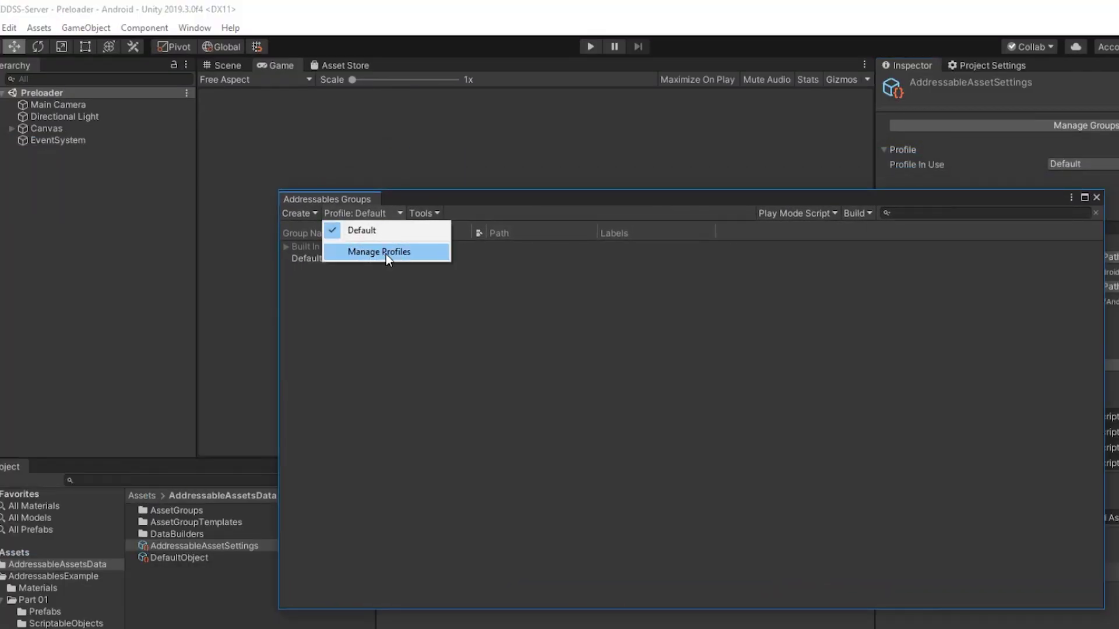
left_click(385, 254)
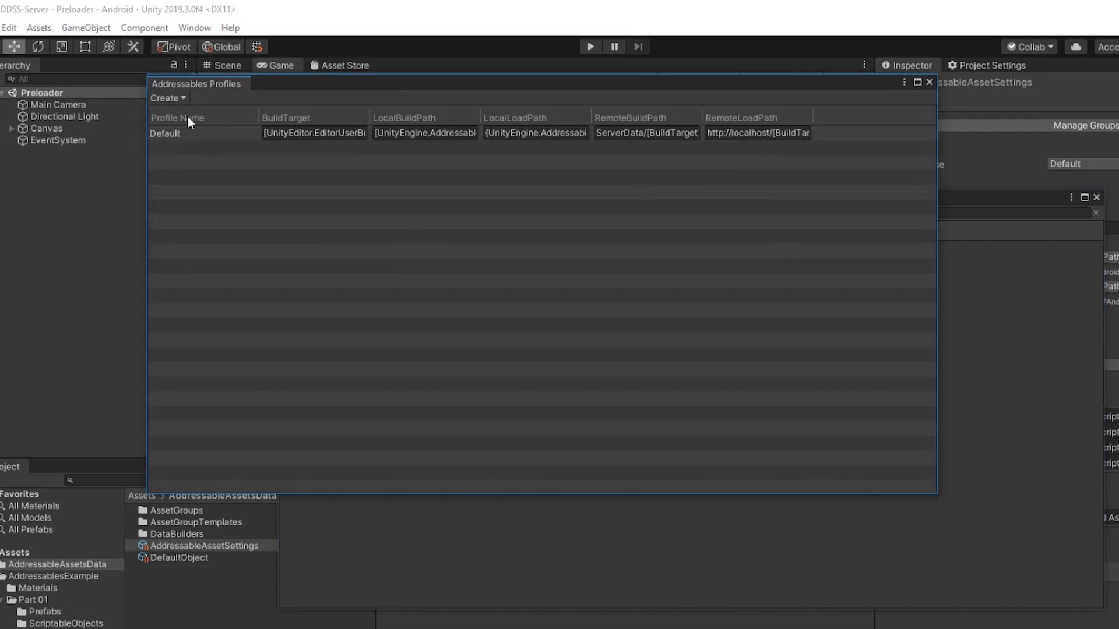
left_click(168, 98)
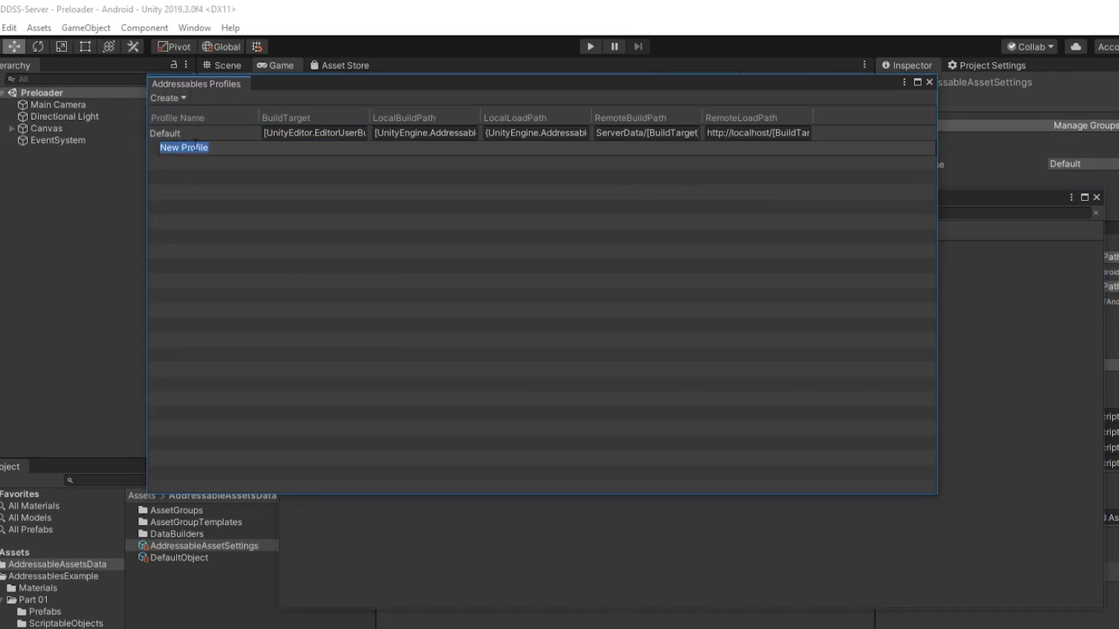
type("AndroidS")
type("AndroidSe")
key("Return")
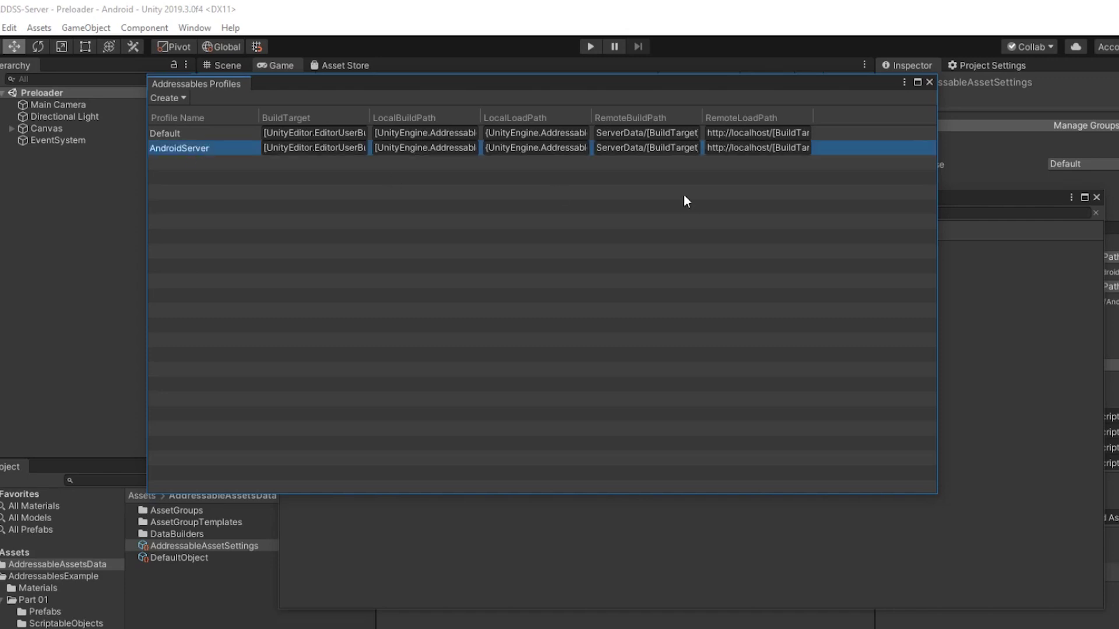
key("alt+Tab")
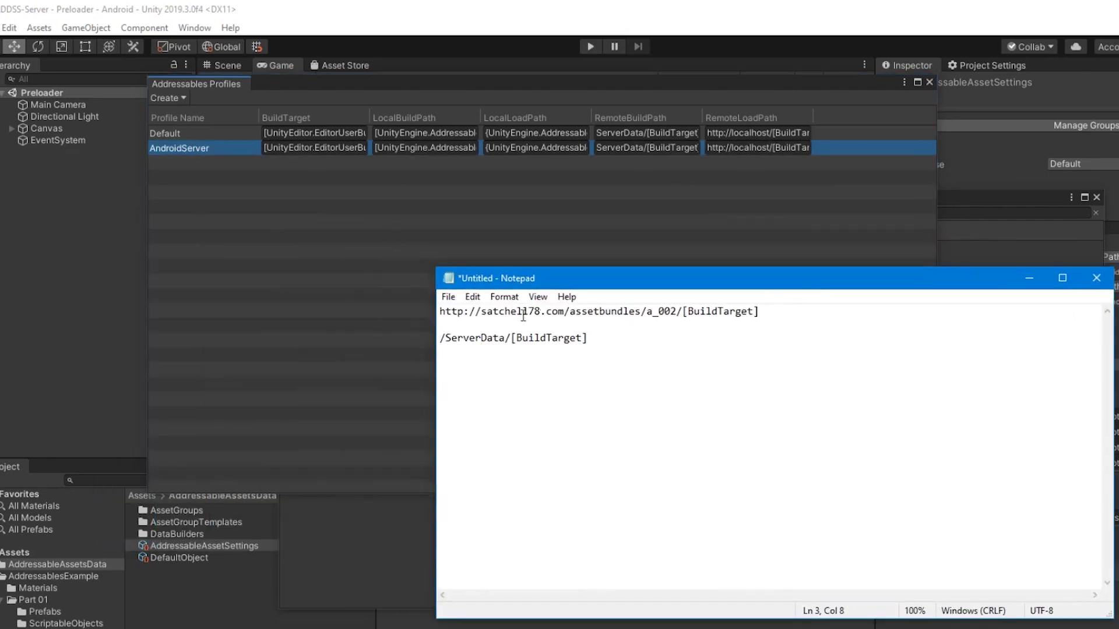
left_click_drag(441, 312, 760, 313)
left_click_drag(647, 313, 678, 315)
key("Right")
left_click(685, 313)
left_click(464, 338)
Step: Paste the web server bundle URL into AndroidServer's RemoteLoadPath
left_click_drag(760, 315, 444, 318)
key("ctrl+c")
left_click(758, 147)
key("ctrl+v")
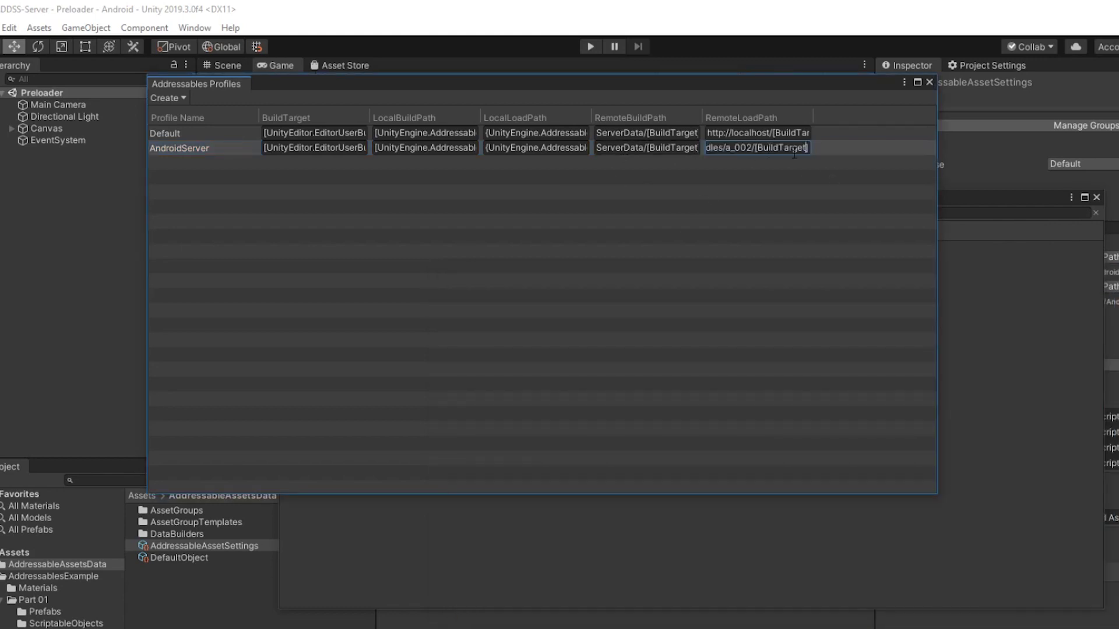
key("Home")
left_click(663, 149)
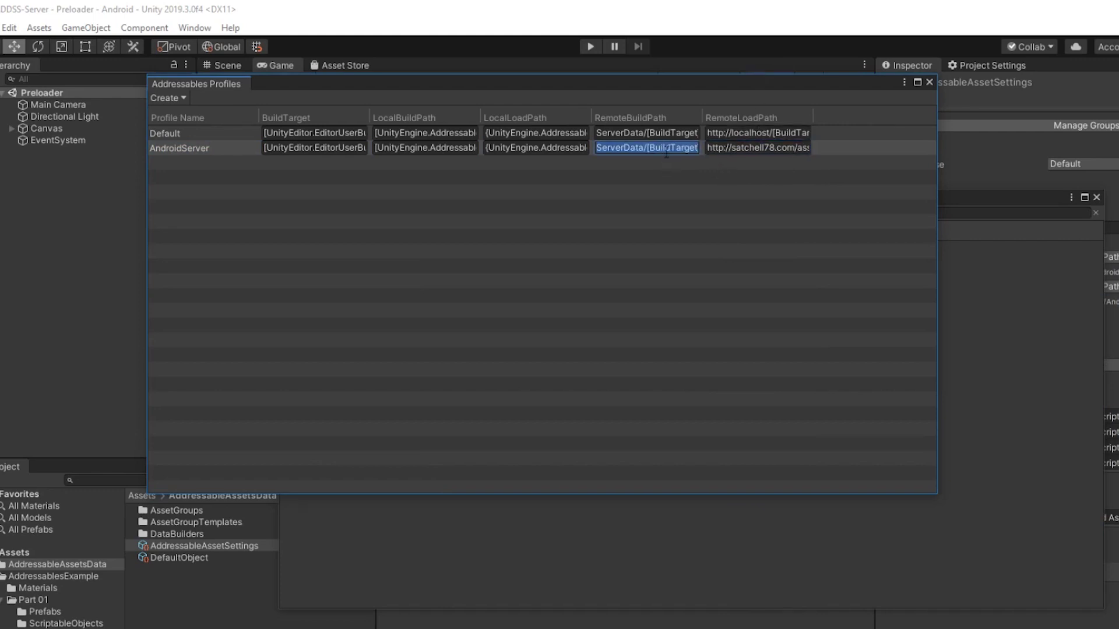
Step: Make AndroidServer the active Addressables profile and close the Profiles window
left_click(512, 551)
left_click(362, 213)
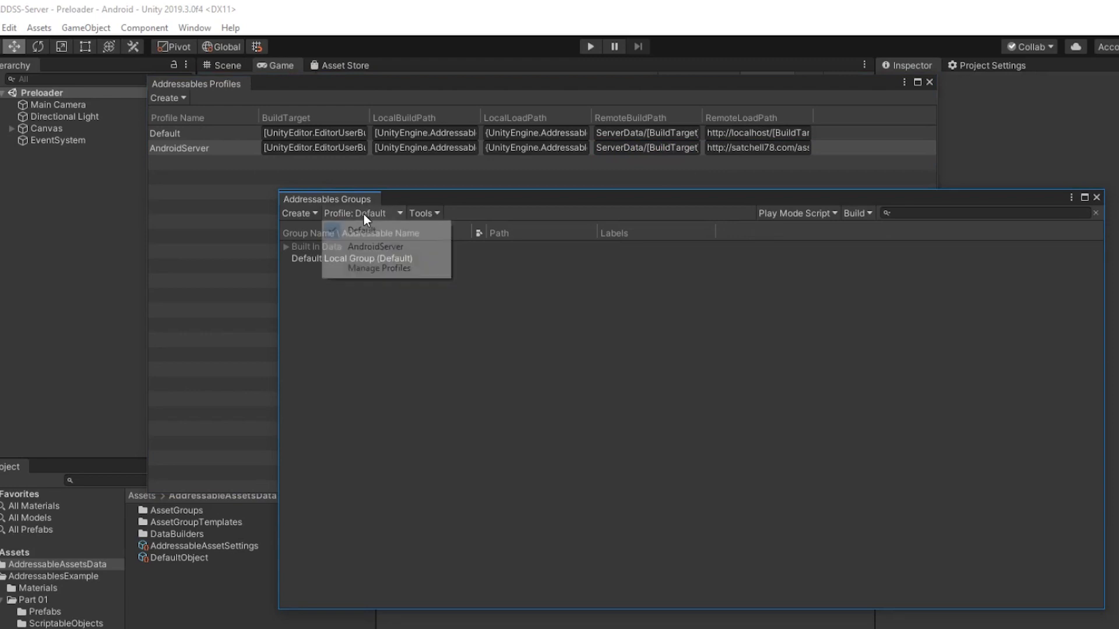
left_click(375, 244)
left_click_drag(304, 169, 250, 213)
left_click(813, 70)
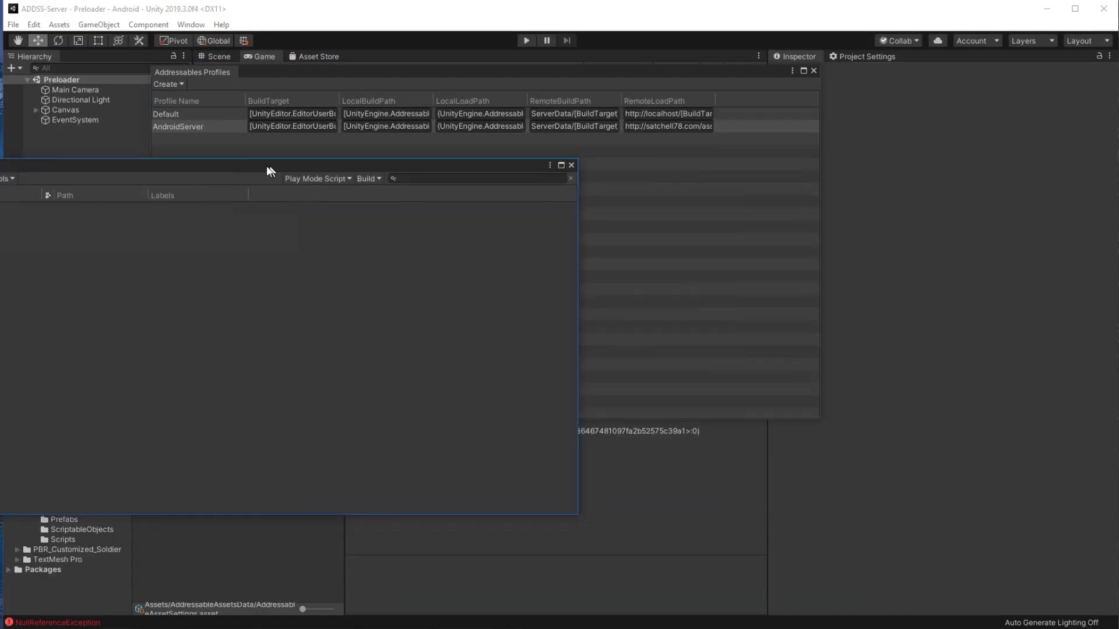
Step: Create a new Packed Assets Addressables group named Players
left_click_drag(528, 217, 664, 151)
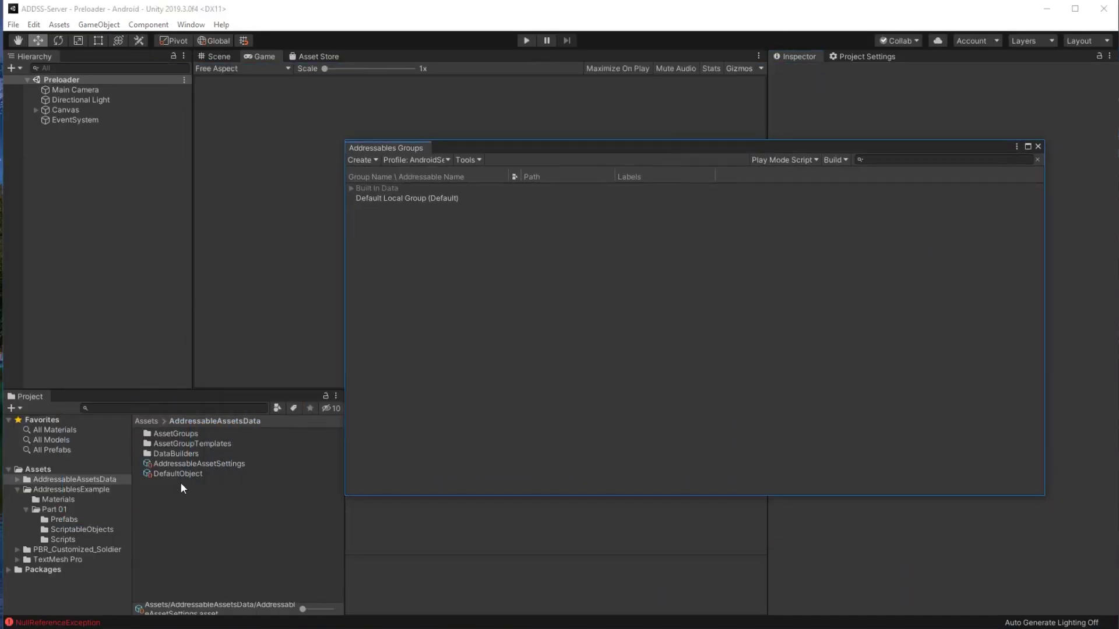
left_click(61, 520)
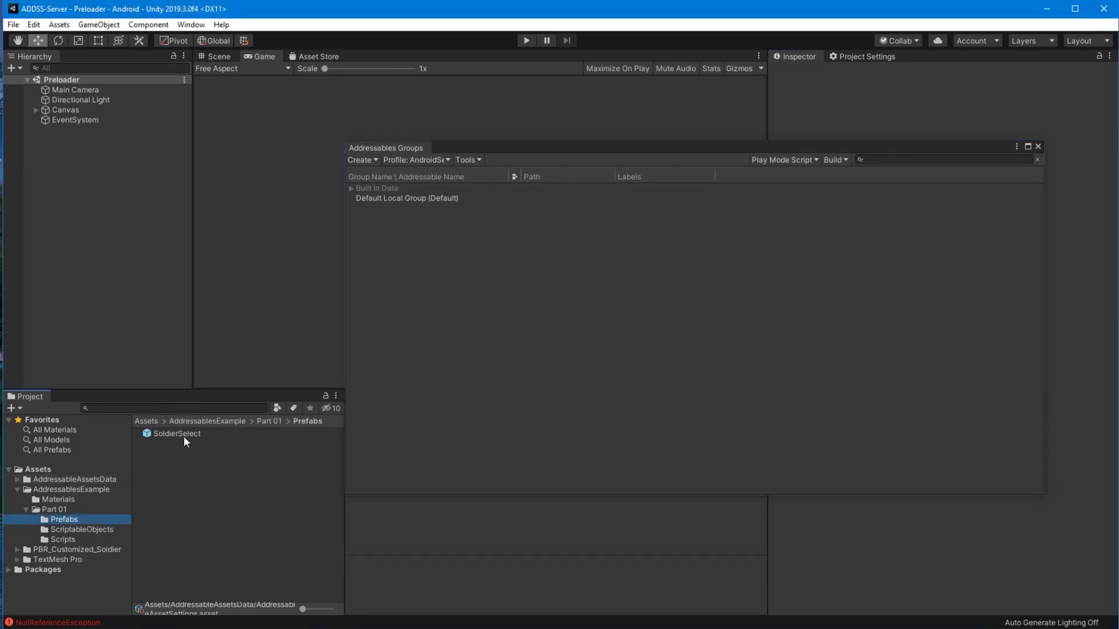
left_click(375, 158)
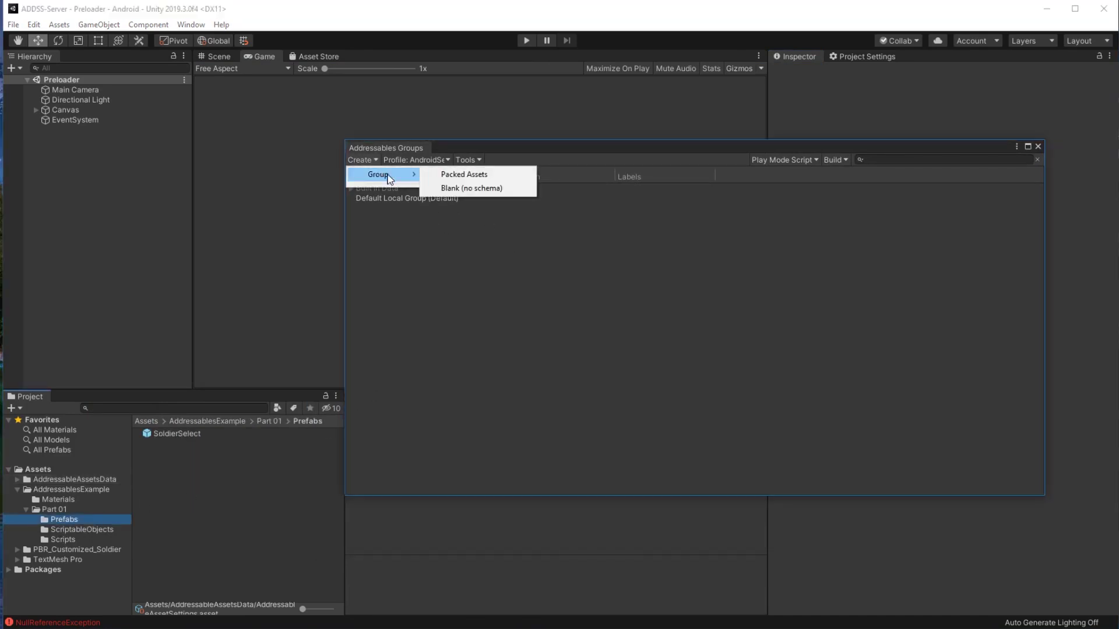
left_click(444, 172)
left_click(373, 207)
left_click(373, 207)
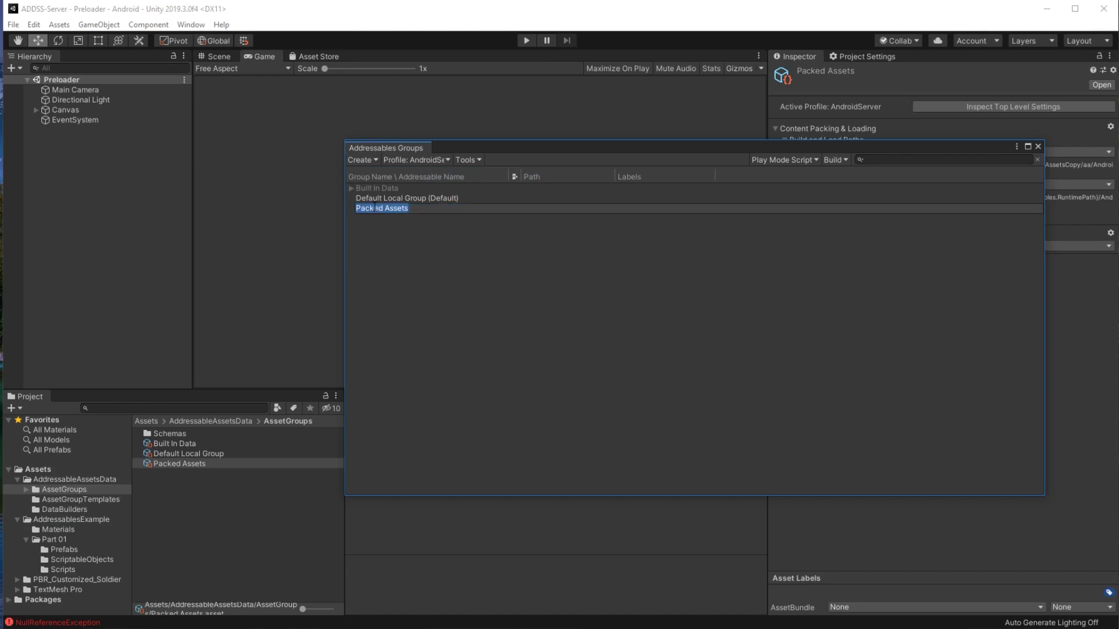
type("Players")
key("Return")
Step: Add the SoldierSelect prefab to Players and simplify its address to SoldierSelect
left_click(61, 550)
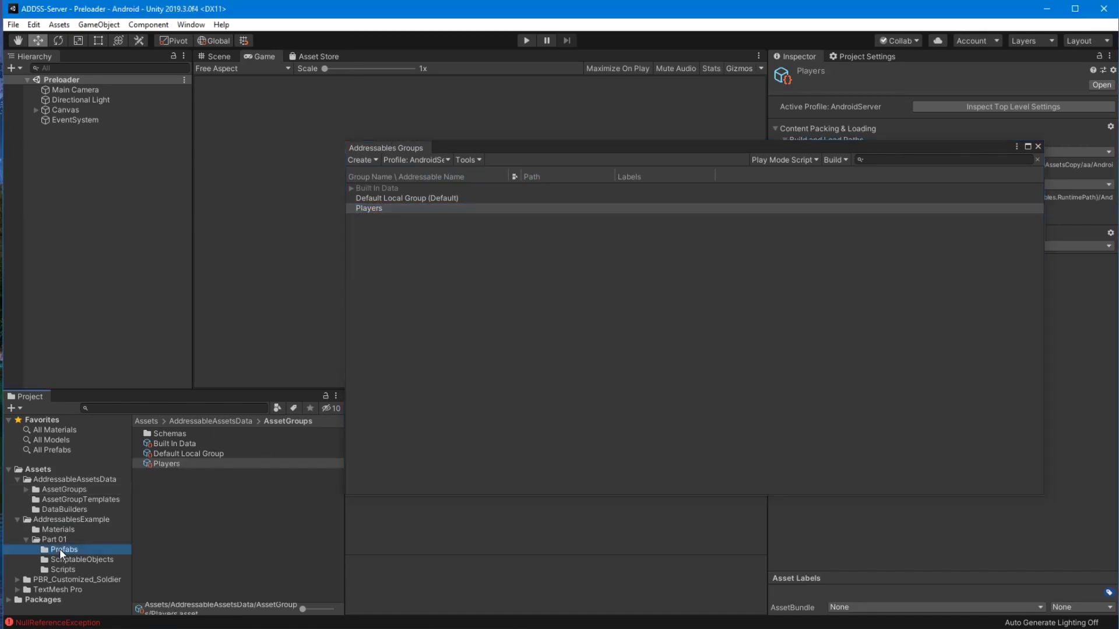
left_click_drag(166, 434, 400, 209)
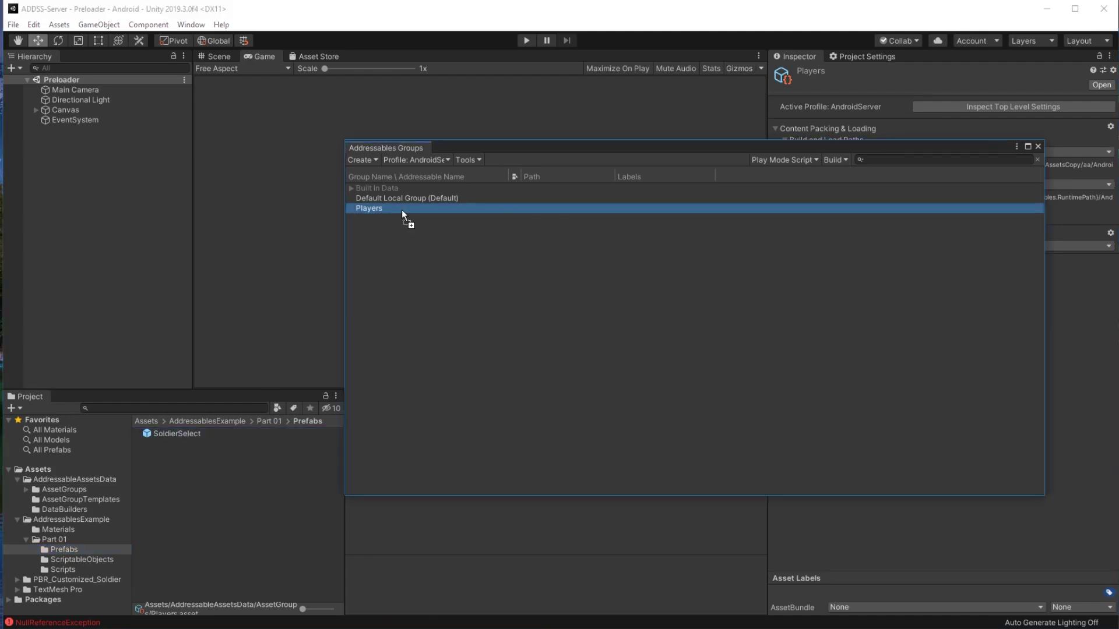
left_click(464, 219)
right_click(464, 217)
left_click(513, 267)
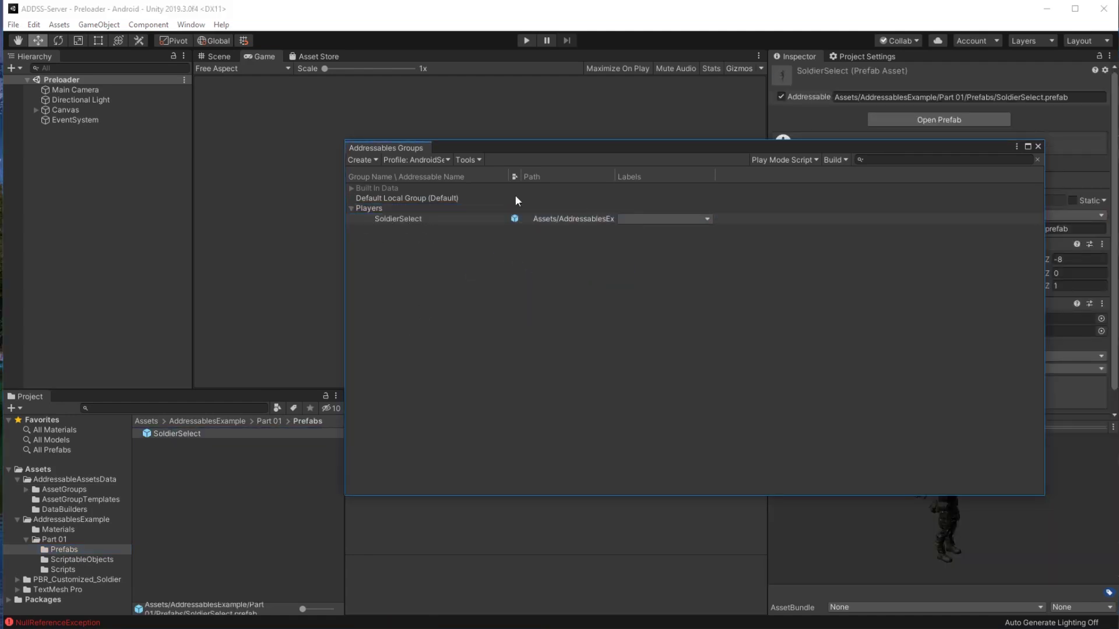
left_click(627, 221)
left_click(536, 285)
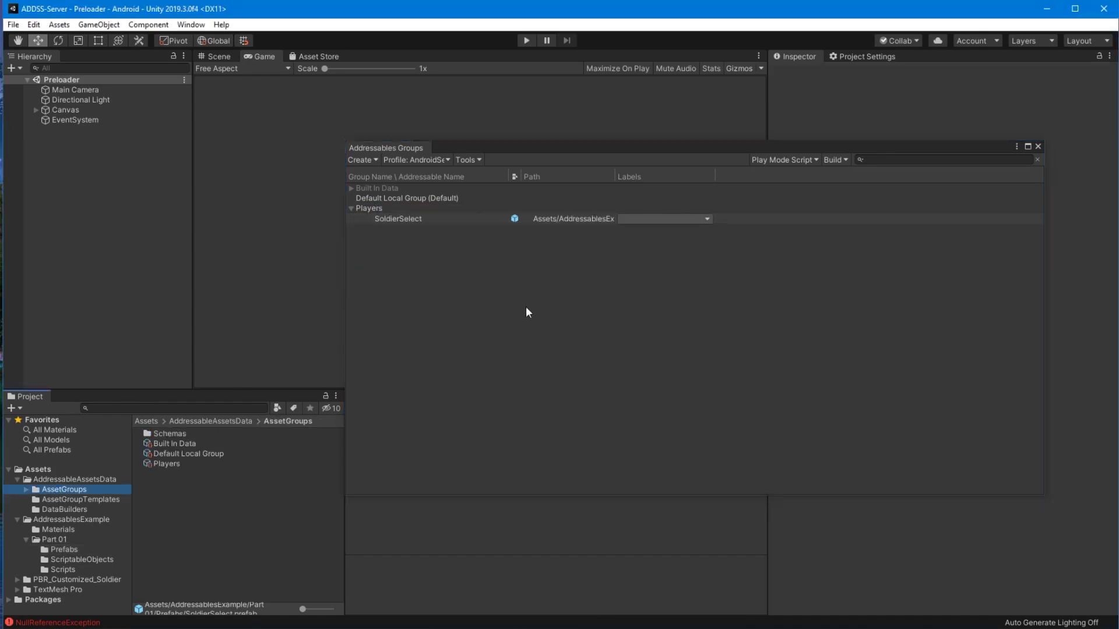
Step: Select the Addressables settings asset to show it in the Inspector
left_click(57, 489)
left_click(65, 479)
left_click(166, 464)
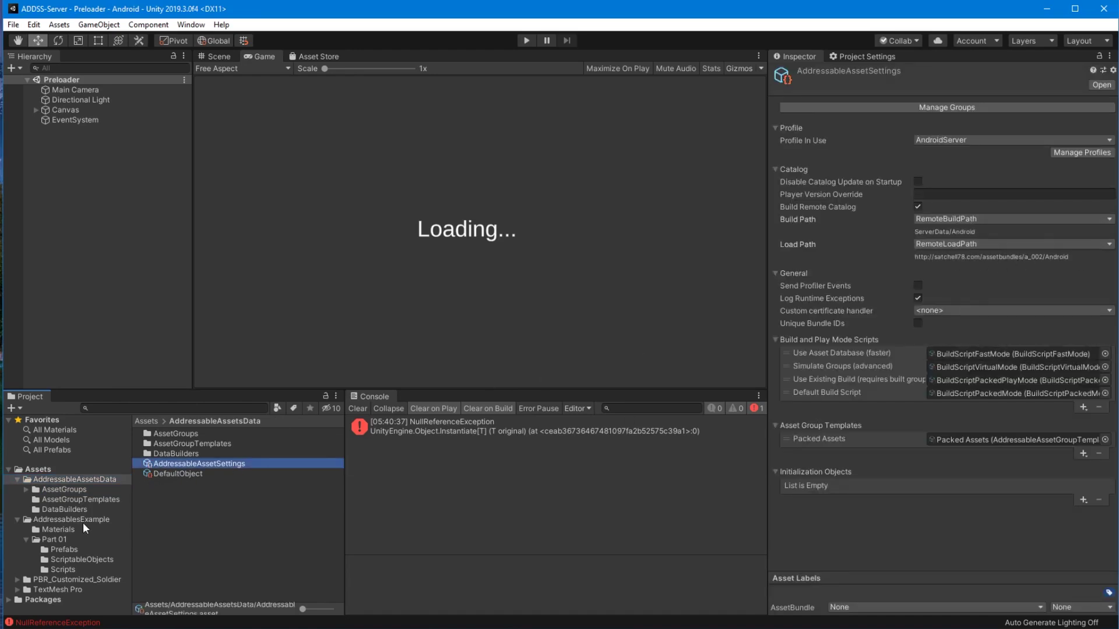
Step: Set the Players group's build and load paths to remote, then build with the Default Build Script
left_click(108, 489)
left_click(166, 464)
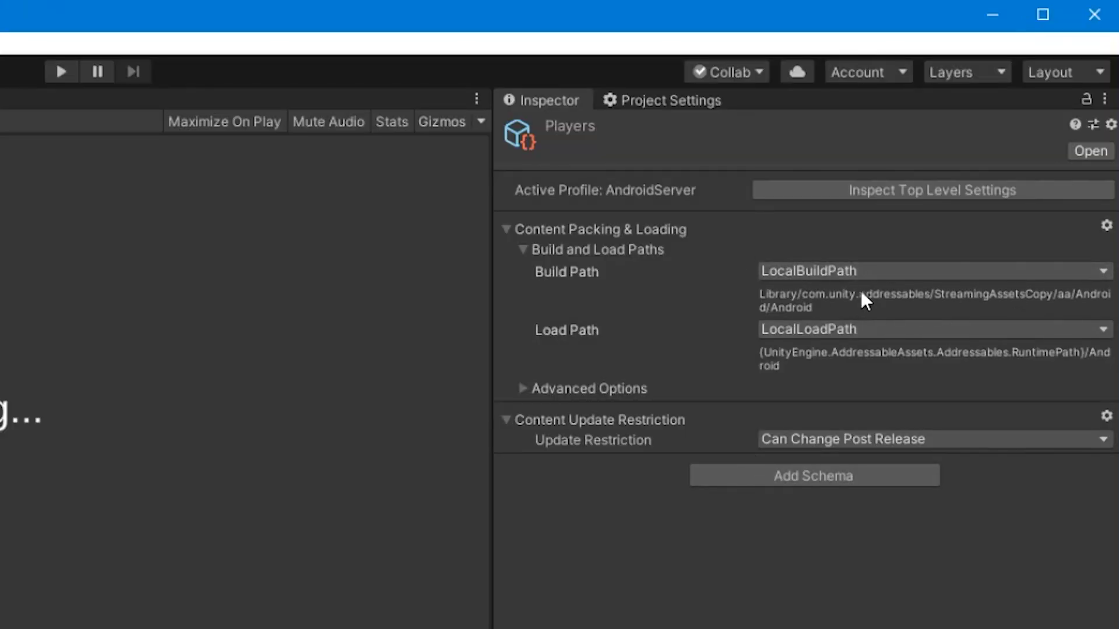
left_click(857, 271)
left_click(848, 369)
left_click(861, 315)
left_click(857, 440)
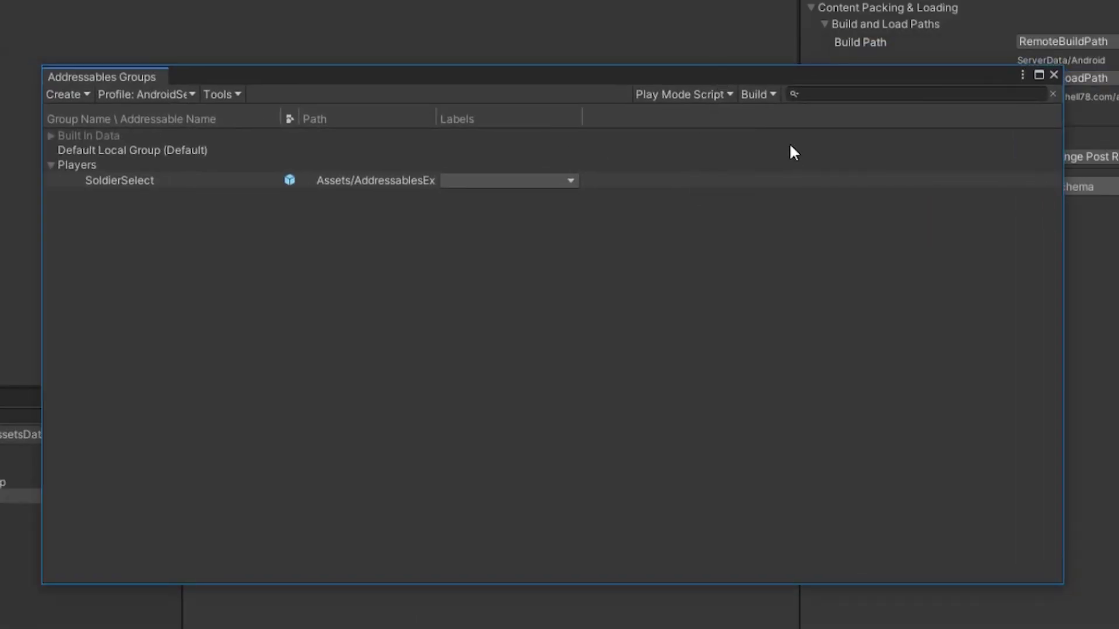
left_click(757, 94)
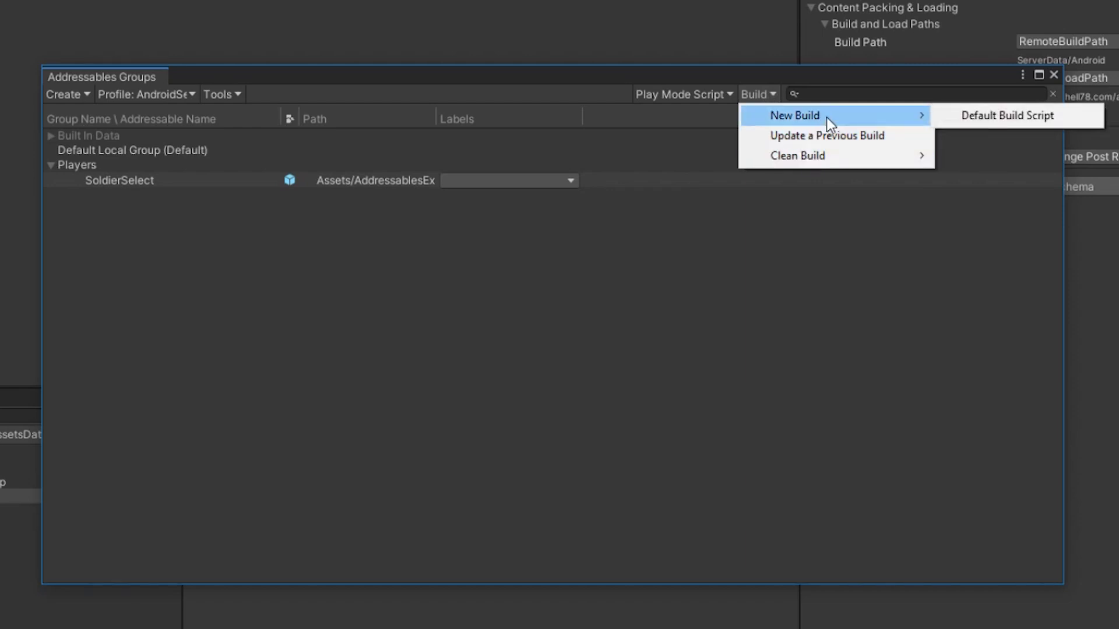
left_click(991, 118)
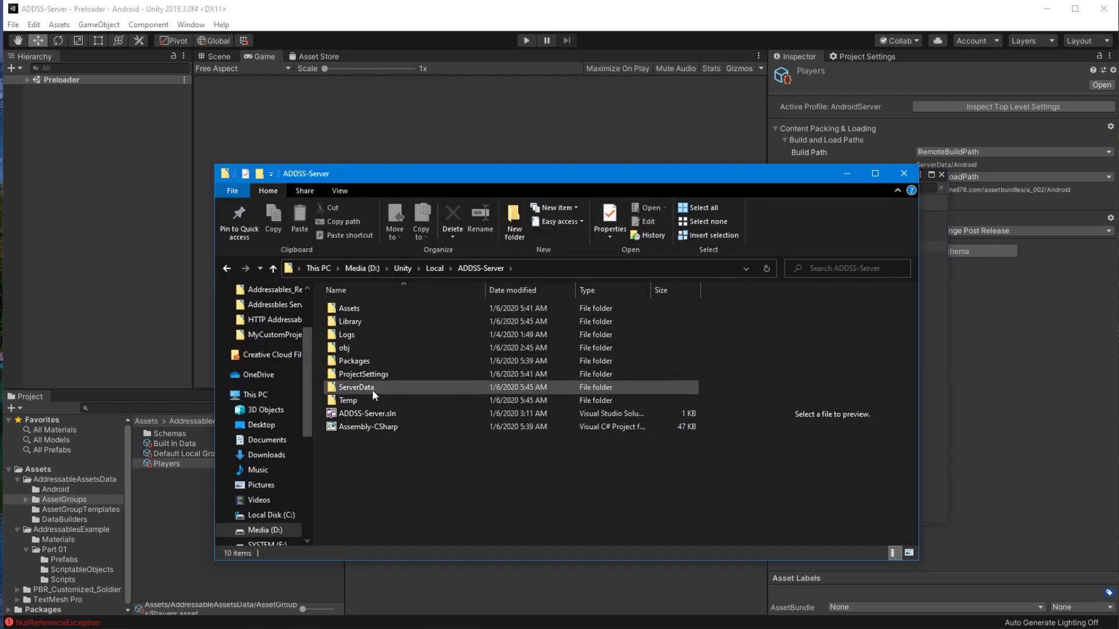
Step: Open ServerData\Android and select the catalog hash, catalog JSON and players bundle
double_click(372, 390)
left_click(481, 268)
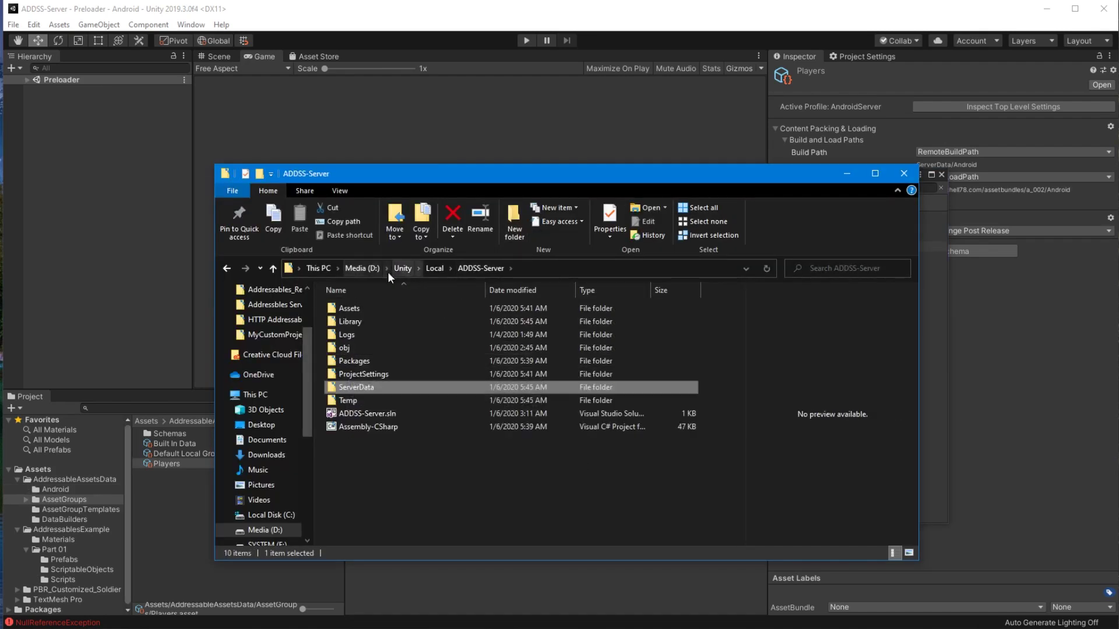
double_click(358, 392)
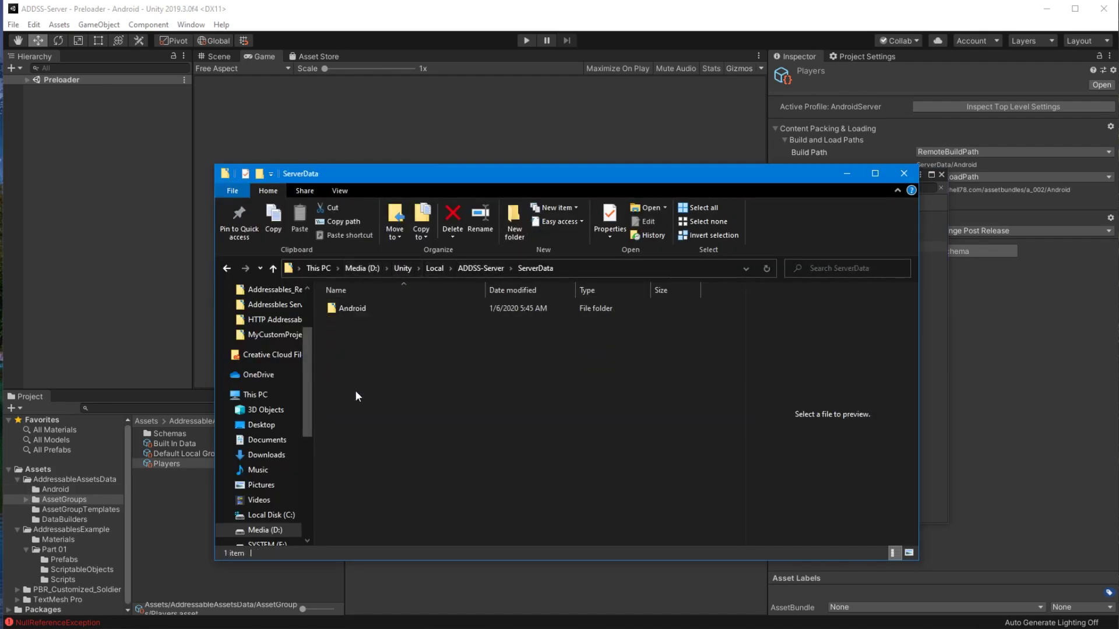
double_click(350, 309)
left_click(408, 335)
double_click(484, 289)
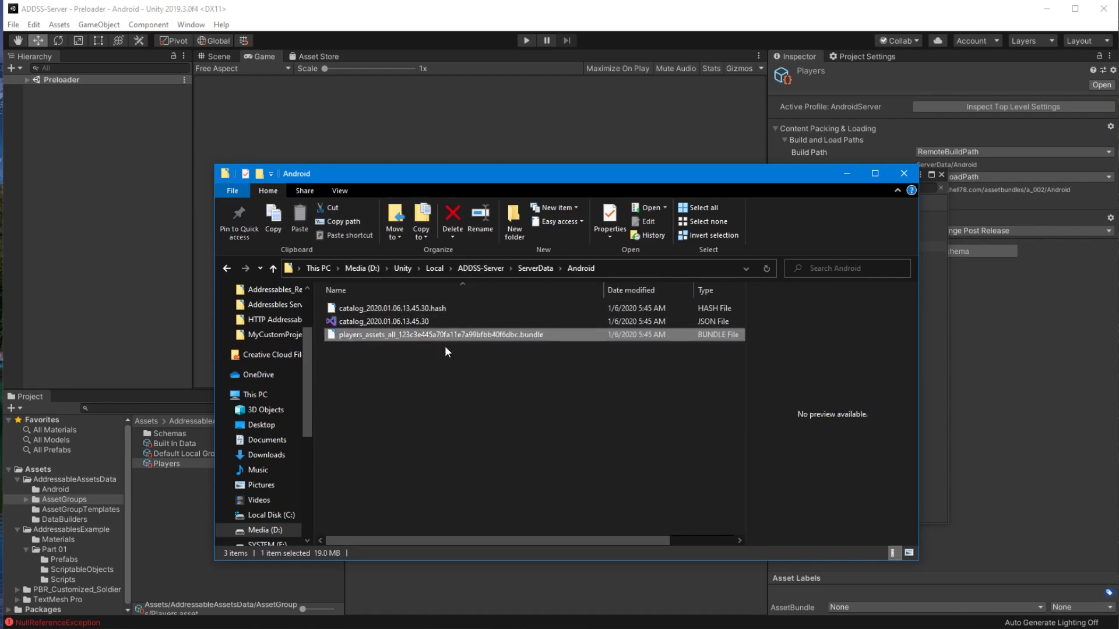
left_click(393, 313, "shift")
Step: Create and open an a_002 folder under public_html/assetbundles, matching the name in the notes
key("alt+Tab")
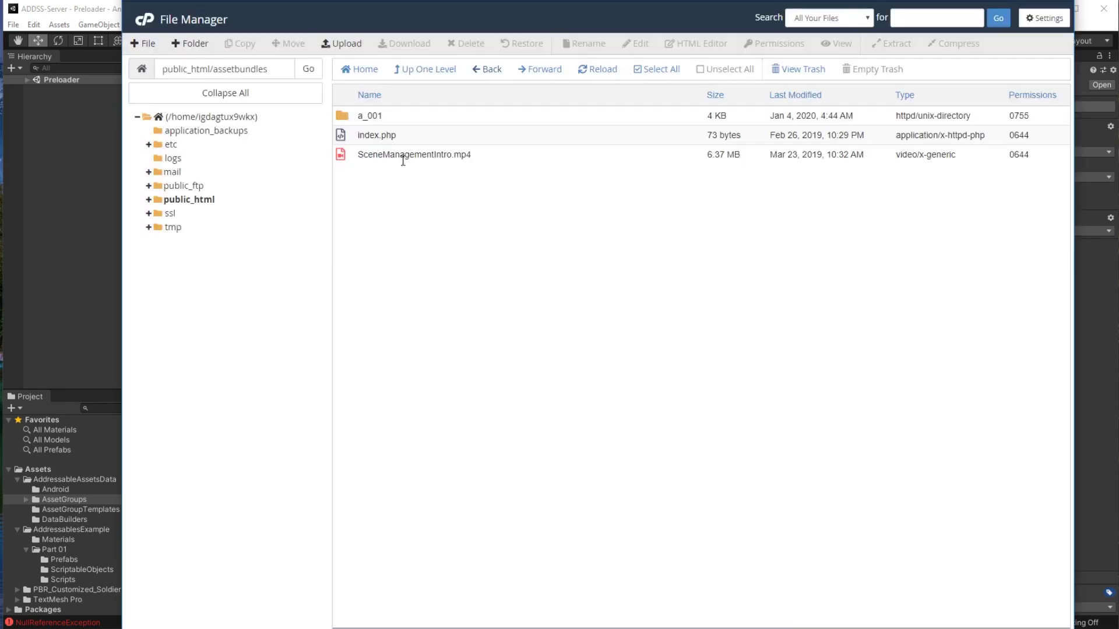
left_click(177, 201)
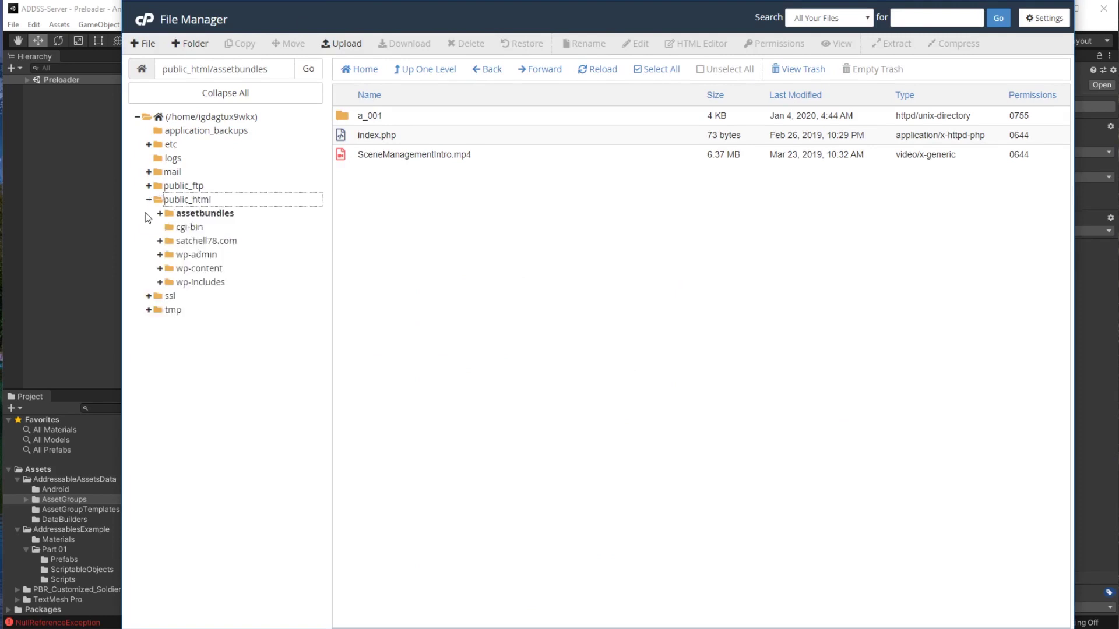
left_click(184, 213)
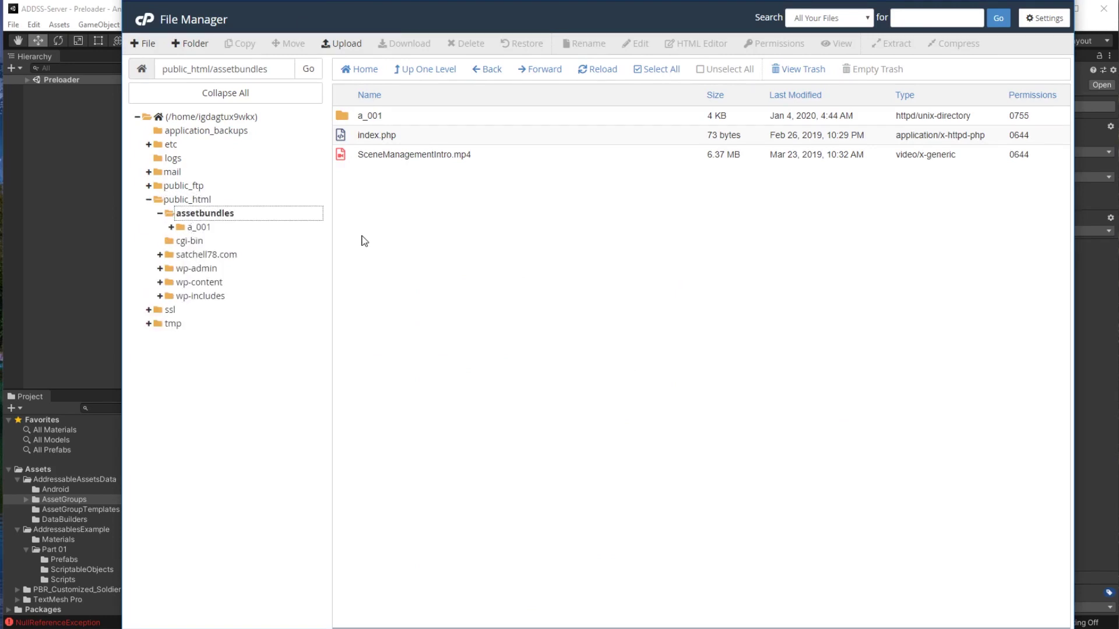
key("alt+Tab")
left_click(595, 258)
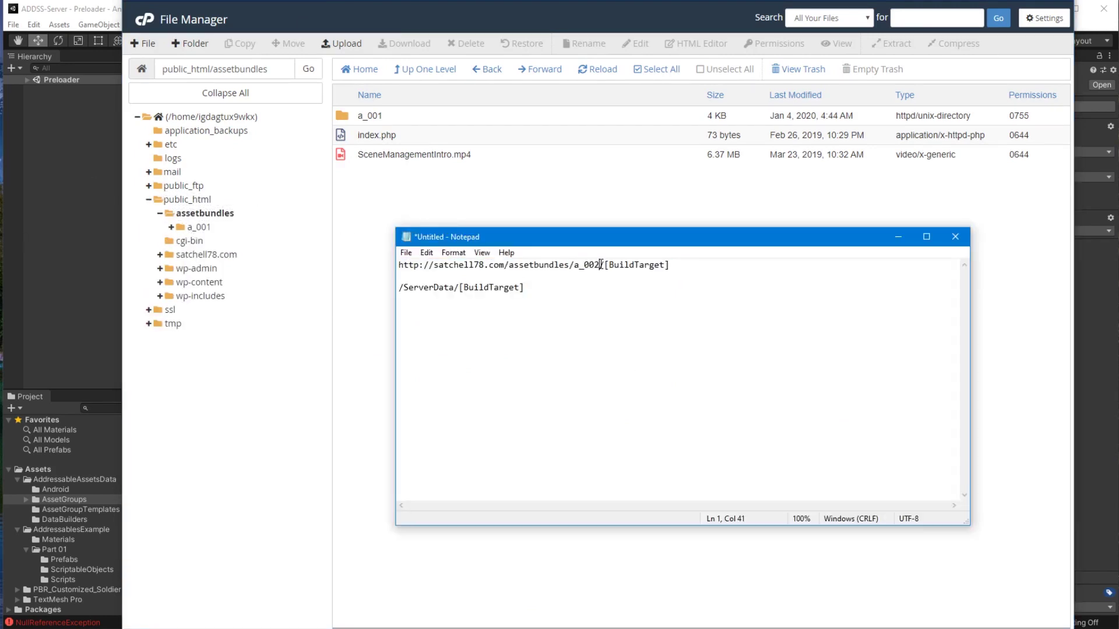
left_click(494, 226)
left_click(189, 44)
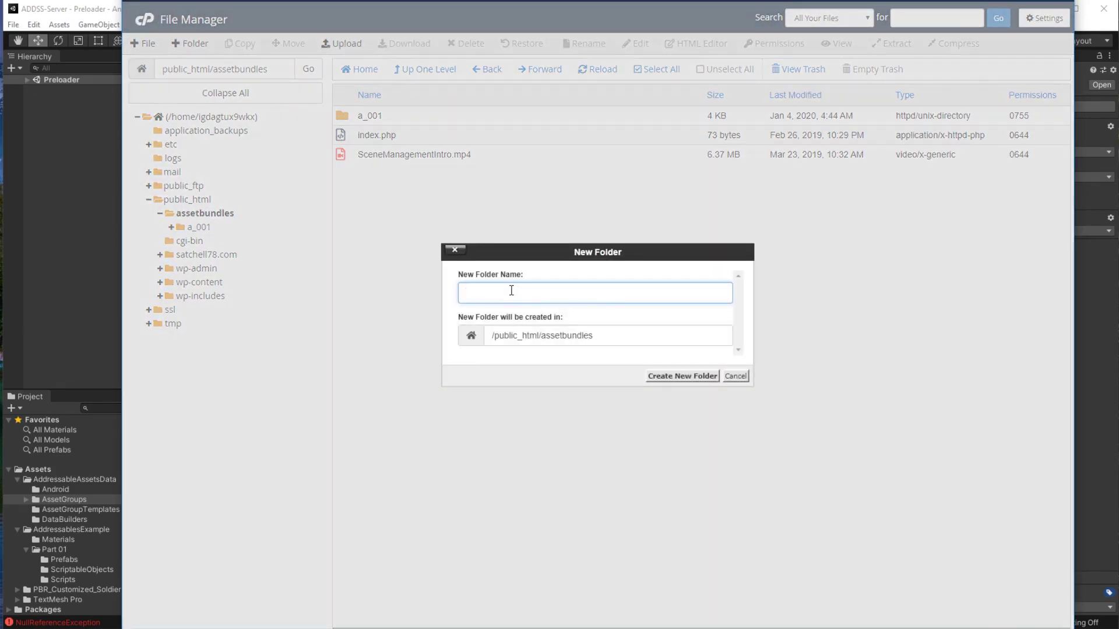
type("a_002")
left_click(680, 375)
double_click(418, 135)
Step: Create and open an Android folder inside a_002, then bring up its upload page
left_click(189, 43)
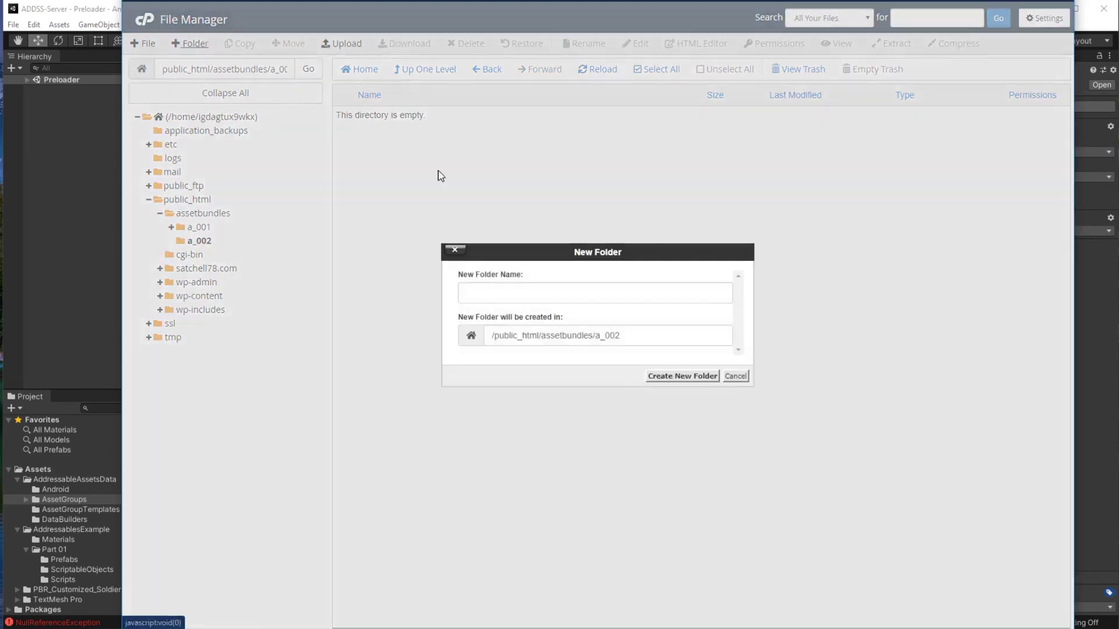
left_click(532, 293)
type("Android")
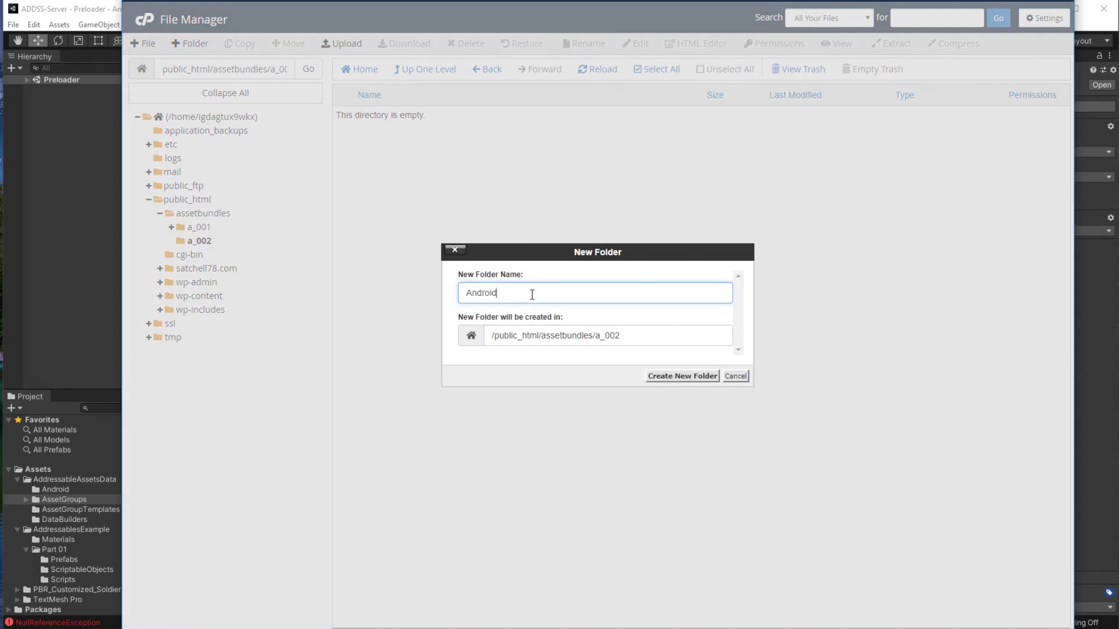
left_click(670, 376)
double_click(417, 117)
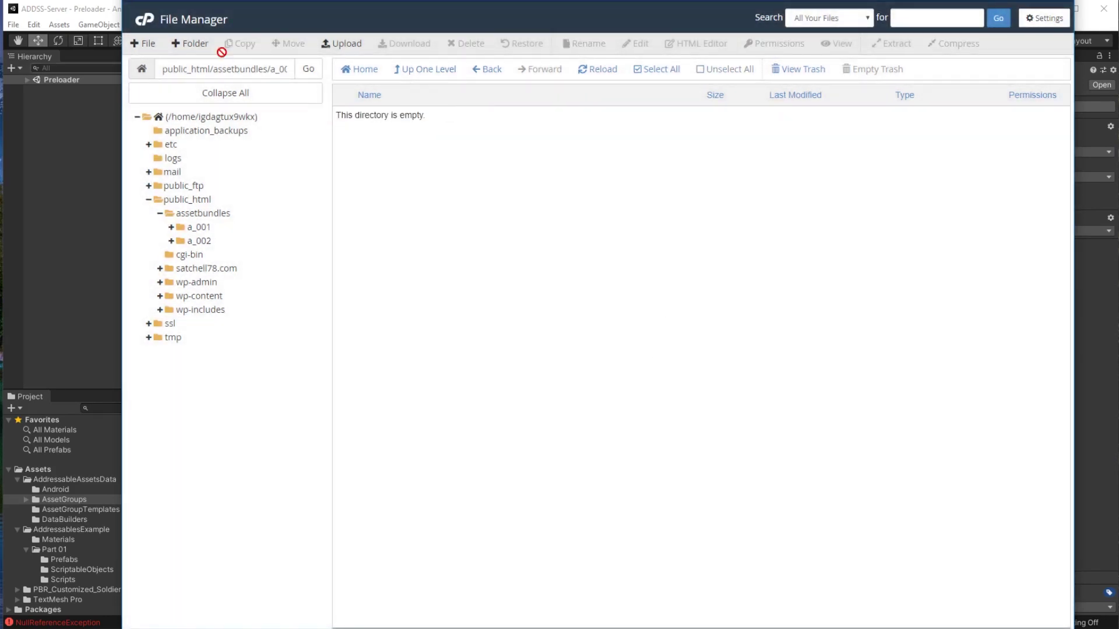
left_click(341, 43)
Step: Drag the three built files into the upload zone for assetbundles/a_002/Android
key("alt+Tab")
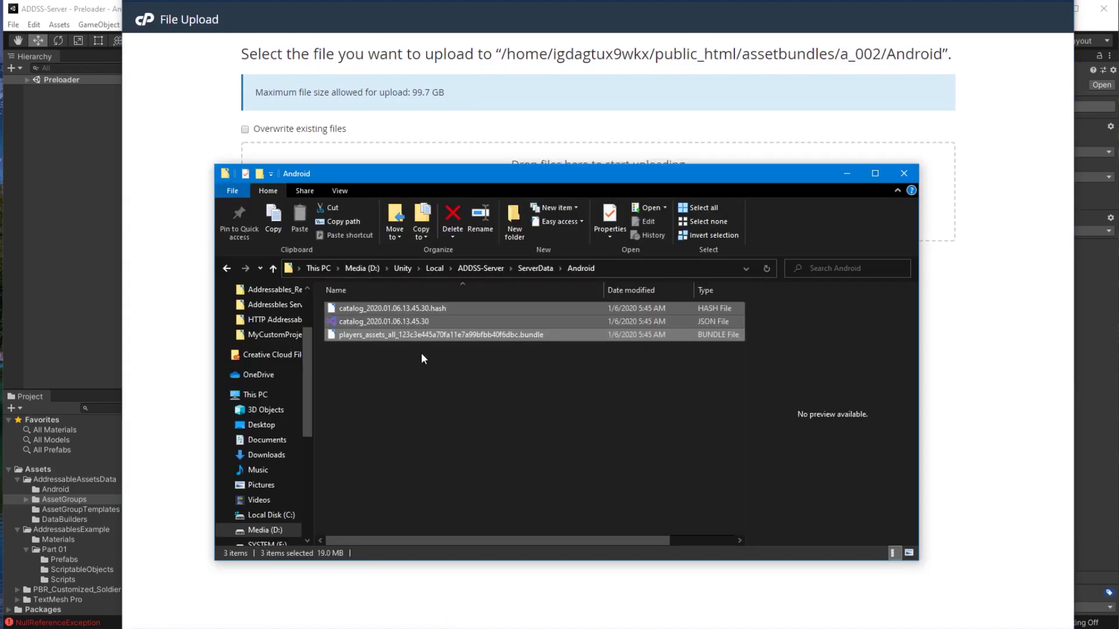
left_click_drag(432, 341, 381, 154)
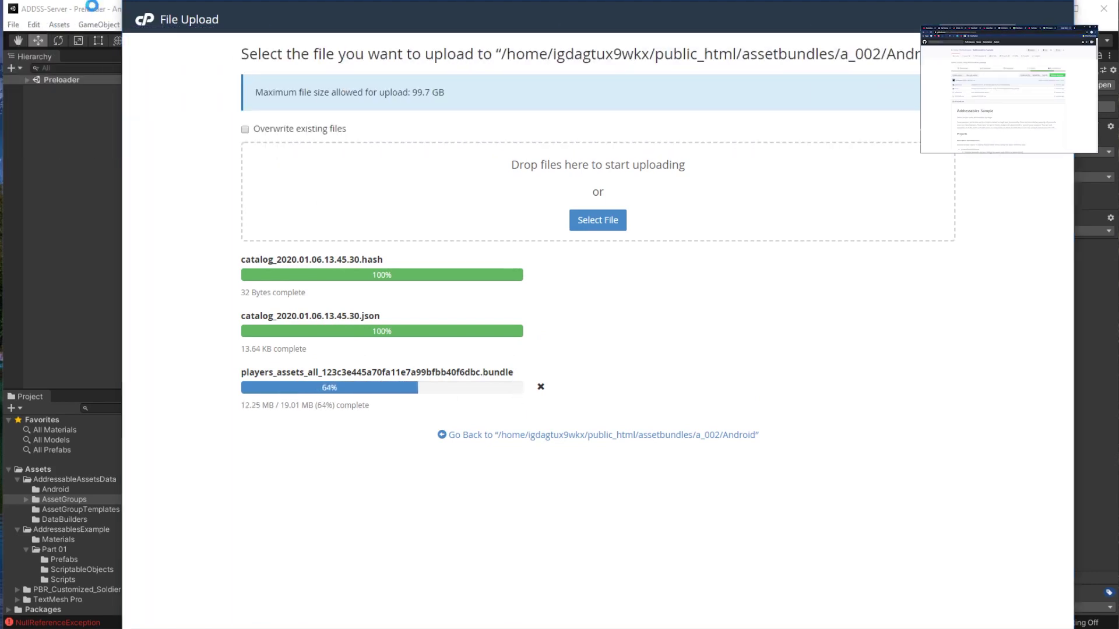
left_click(95, 10)
key("alt+Tab")
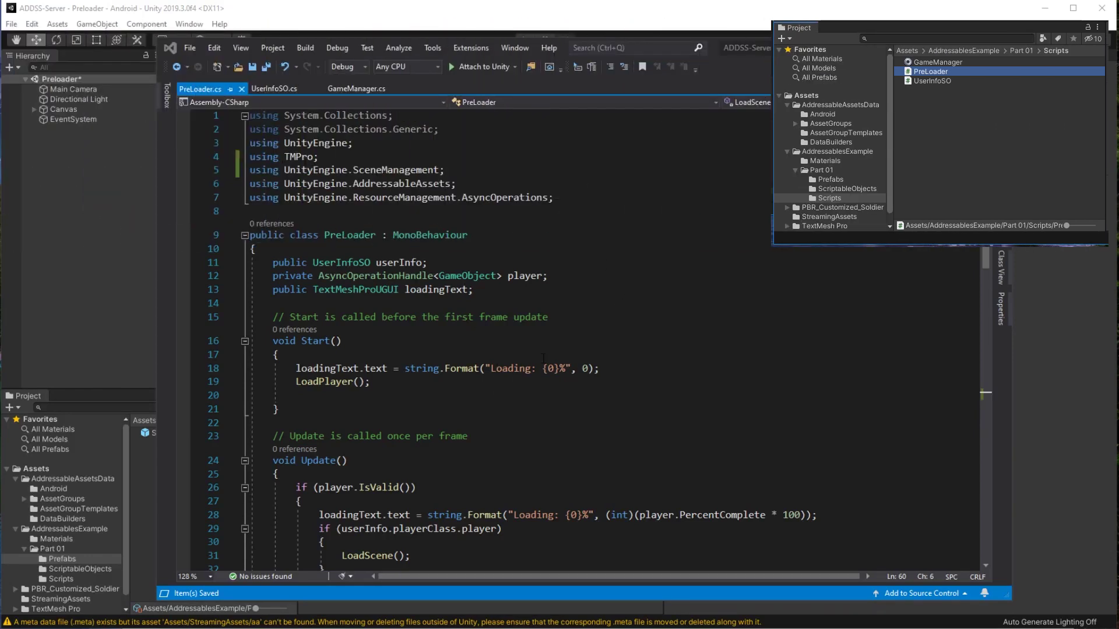
Step: Review the SceneManagement, AddressableAssets and AsyncOperations namespaces used in PreLoader.cs
left_click(338, 368)
double_click(382, 171)
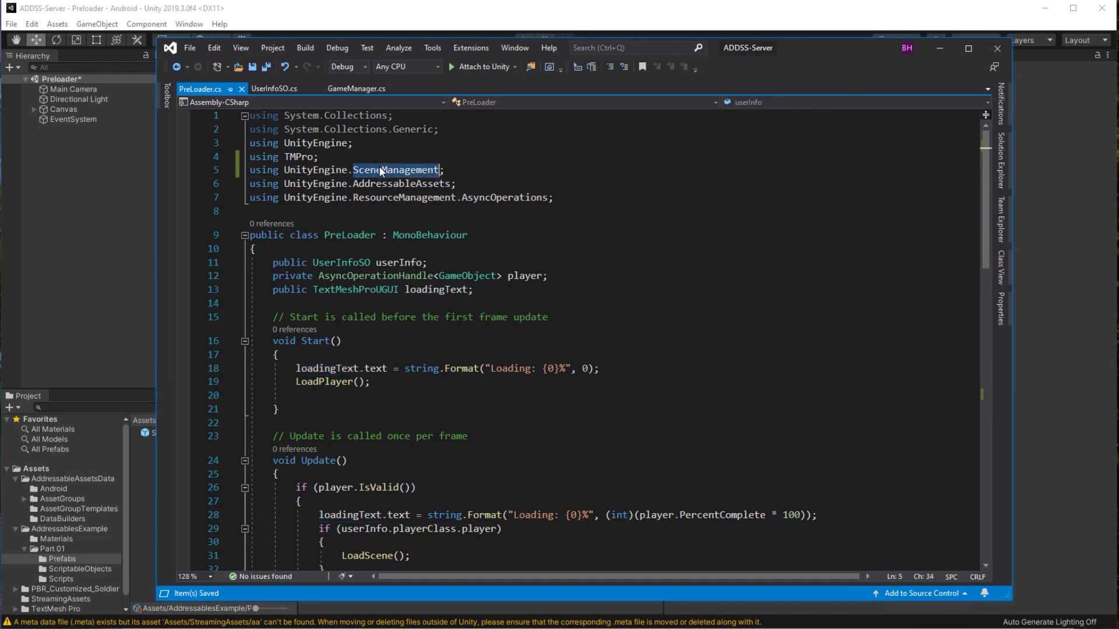
double_click(402, 184)
double_click(505, 197)
scroll(639, 200, "down", 2)
scroll(638, 199, "up", 2)
left_click(461, 195)
scroll(625, 297, "down", 3)
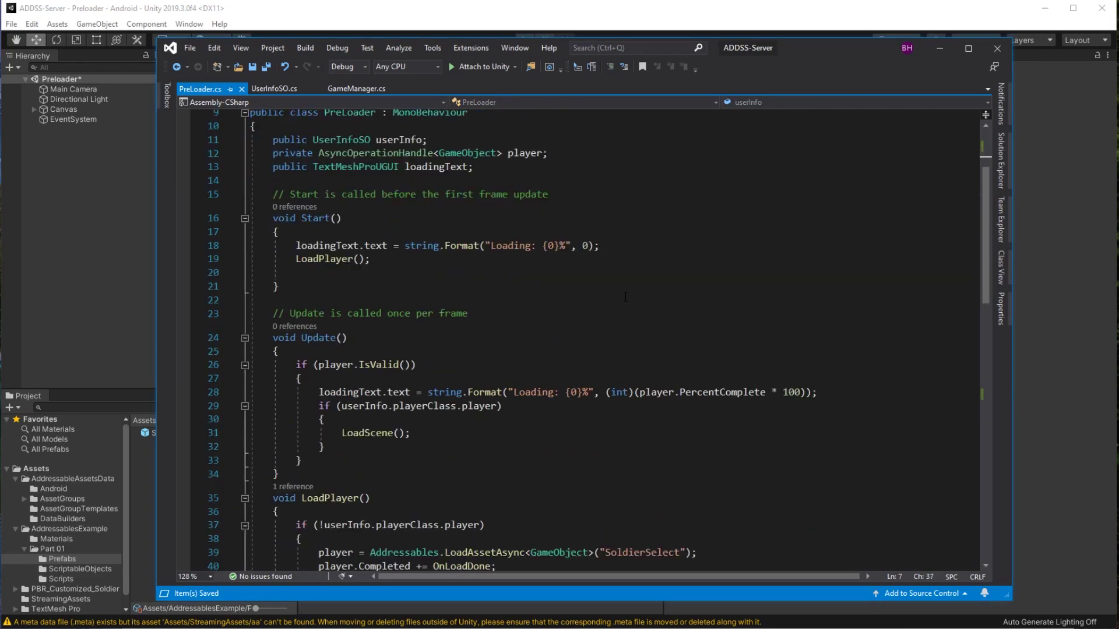
Step: Review the LoadPlayer call in Start and the player check on line 29
double_click(326, 259)
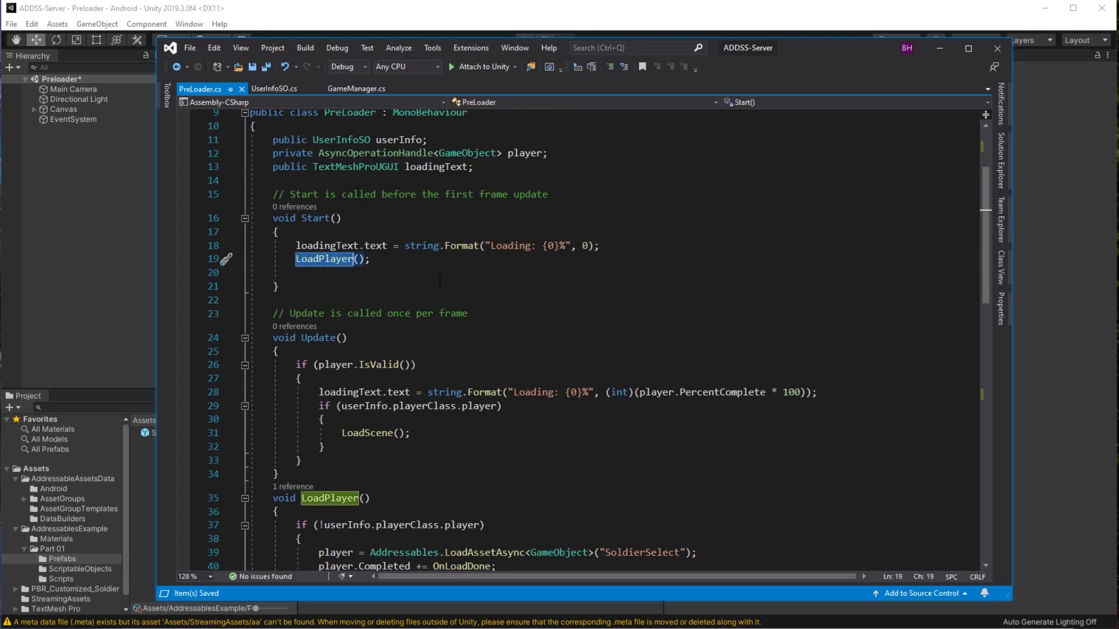
scroll(440, 277, "down", 1)
scroll(598, 340, "down", 1)
scroll(597, 340, "down", 1)
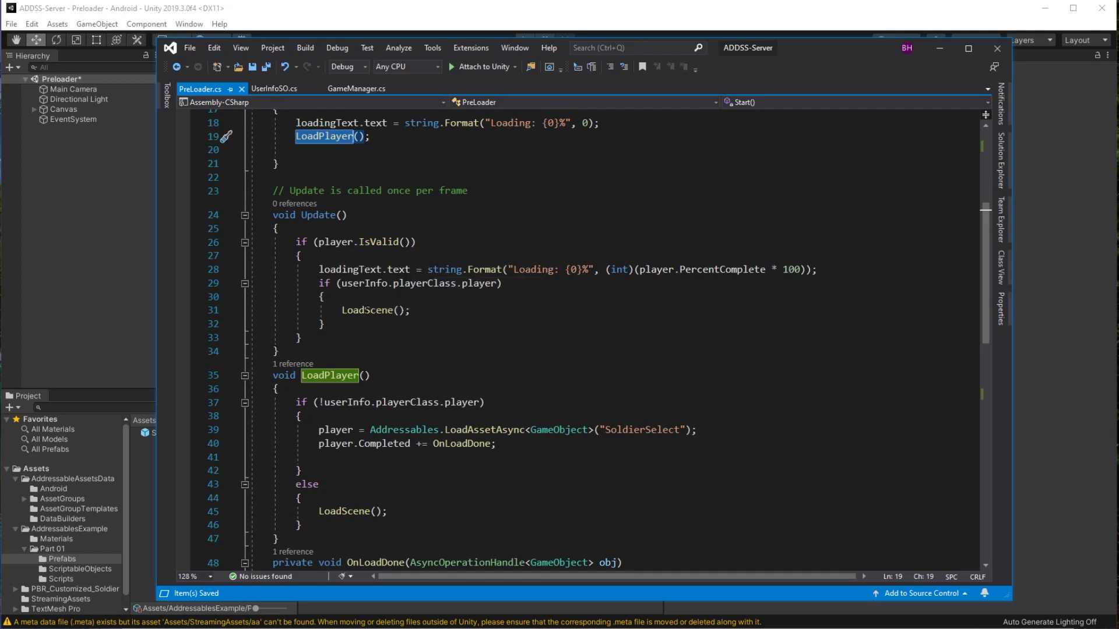
left_click_drag(347, 284, 497, 286)
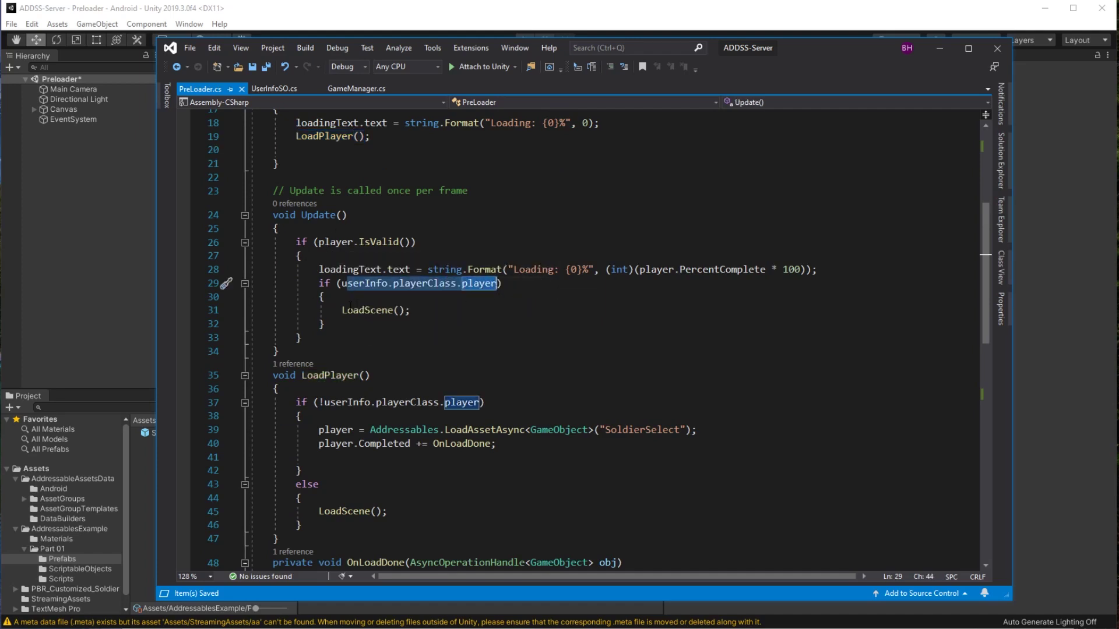
left_click_drag(342, 310, 411, 310)
scroll(316, 362, "down", 1)
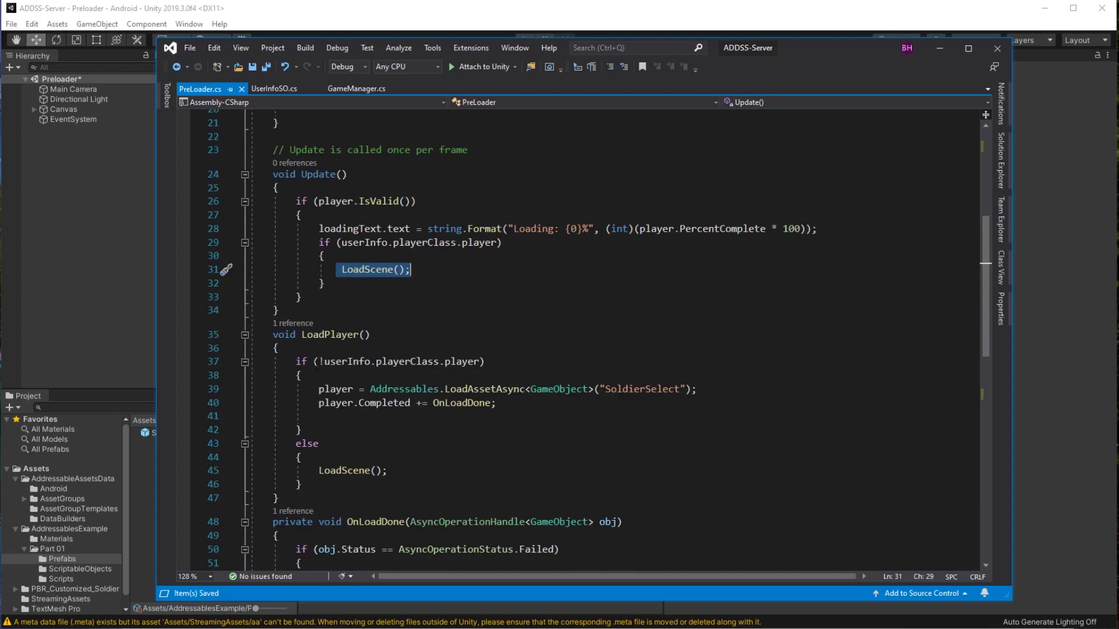
Step: Review the line 39 Addressables LoadAssetAsync call using the SoldierSelect key
left_click_drag(317, 362, 486, 363)
double_click(407, 389)
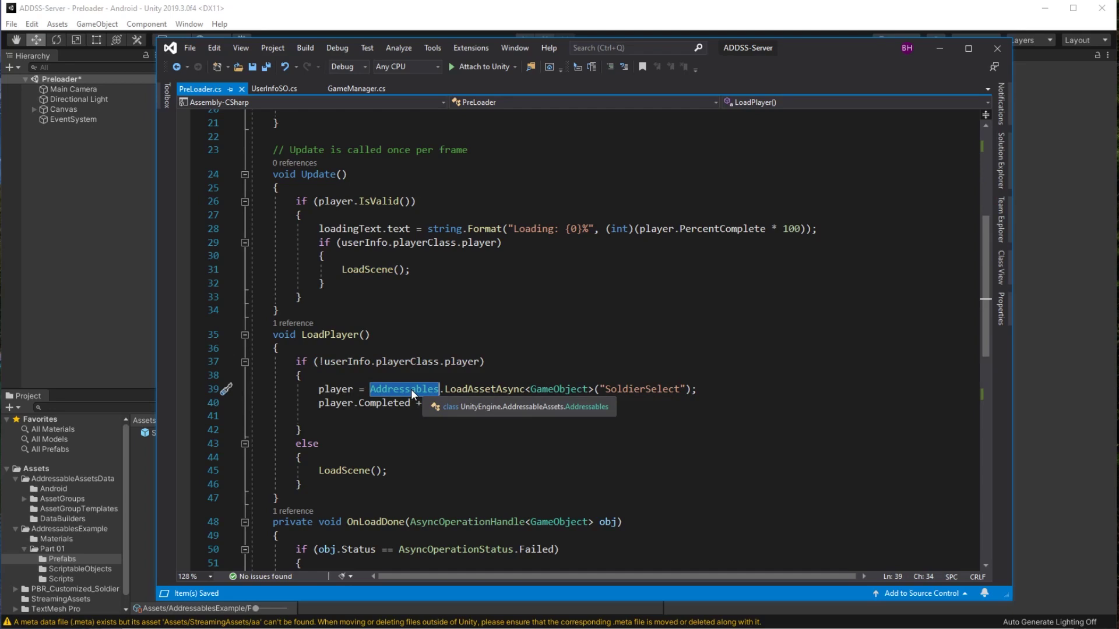
double_click(655, 390)
key("alt+Tab")
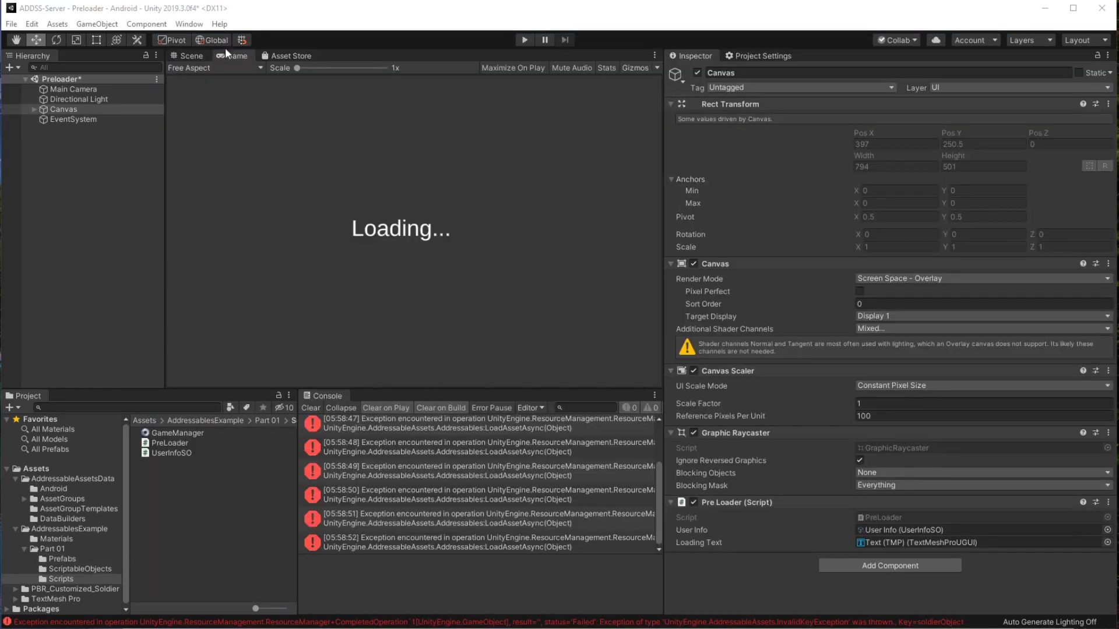
Step: Open the Addressables Groups window and rename the Players entry's address to SoldierSelect
left_click(188, 25)
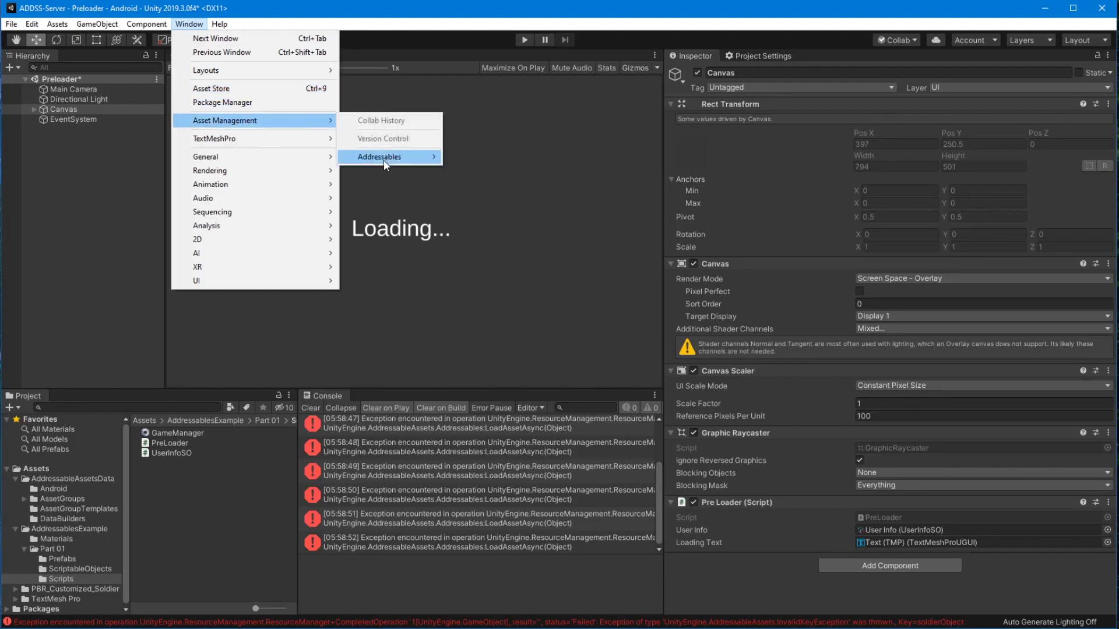
mouse_move(386, 156)
left_click(473, 157)
left_click(254, 236)
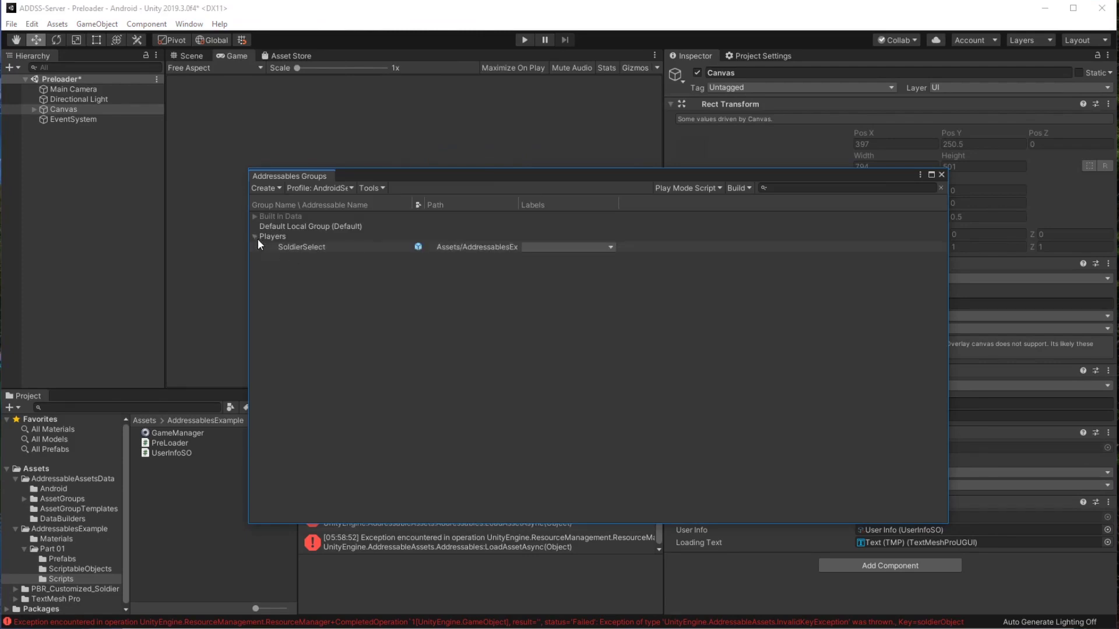
left_click(306, 245)
left_click(306, 247)
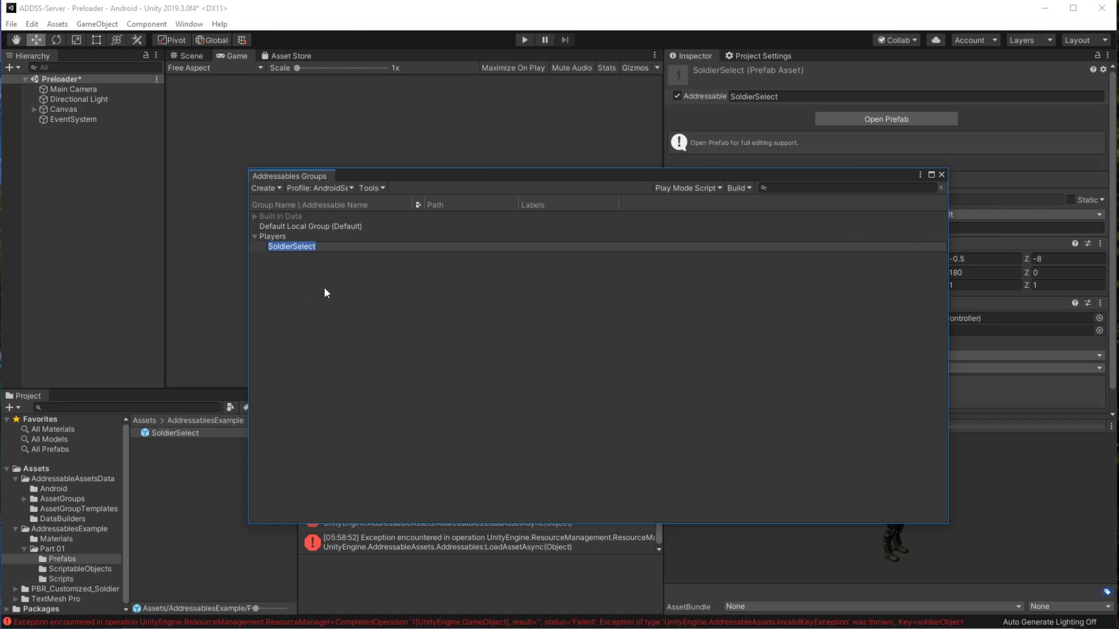
left_click(193, 505)
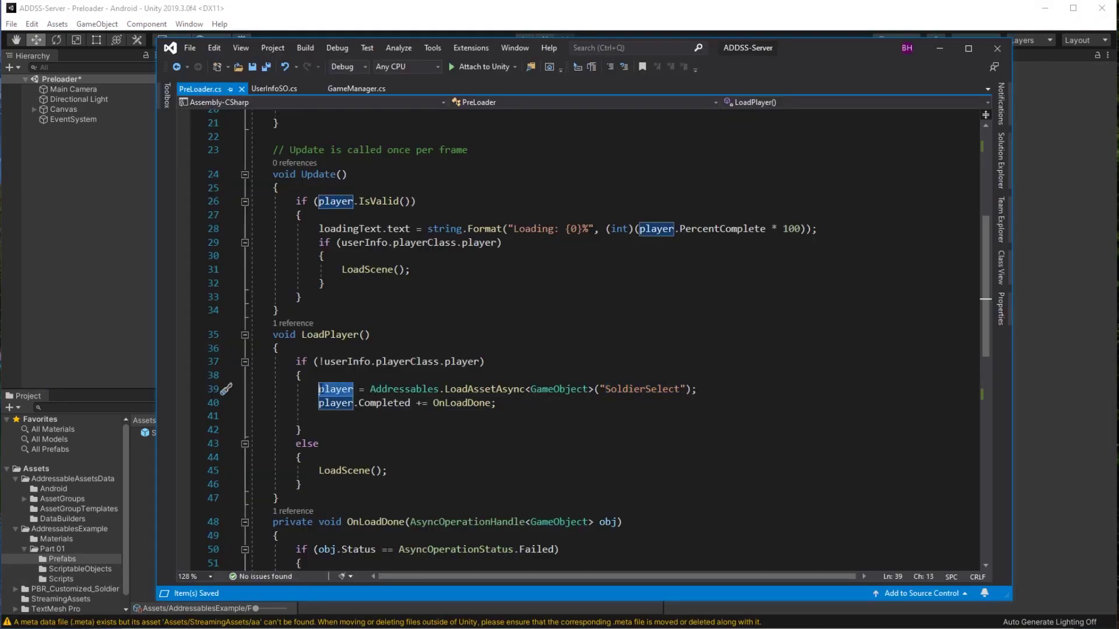
Step: Review the player handle type and where the loaded result is stored on line 56
key("F12")
left_click(466, 275)
scroll(530, 420, "down", 8)
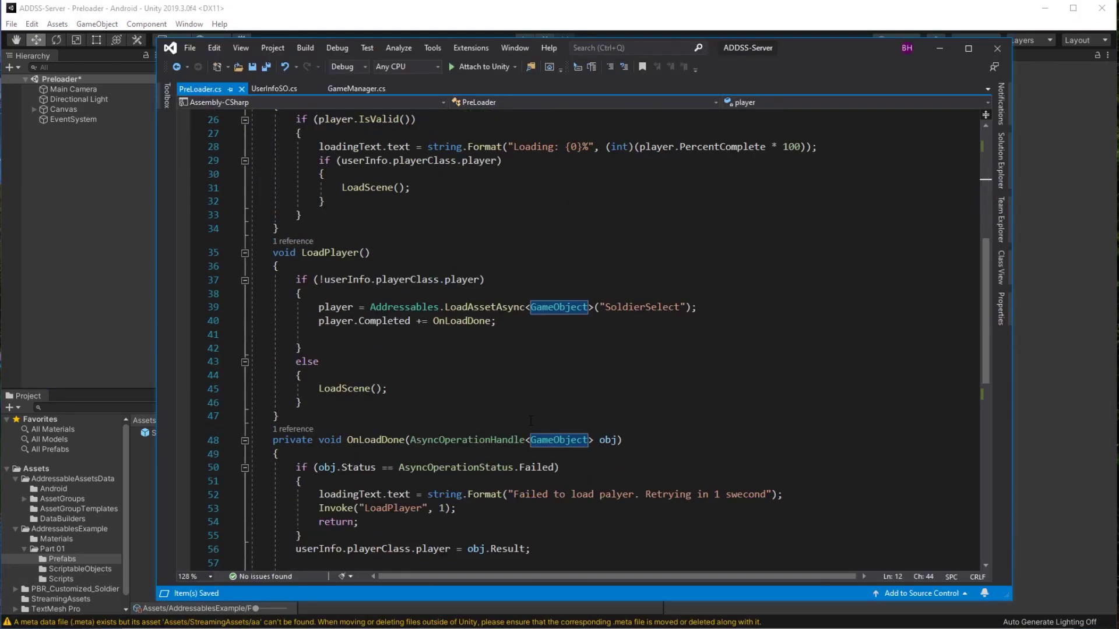
left_click_drag(318, 321, 491, 320)
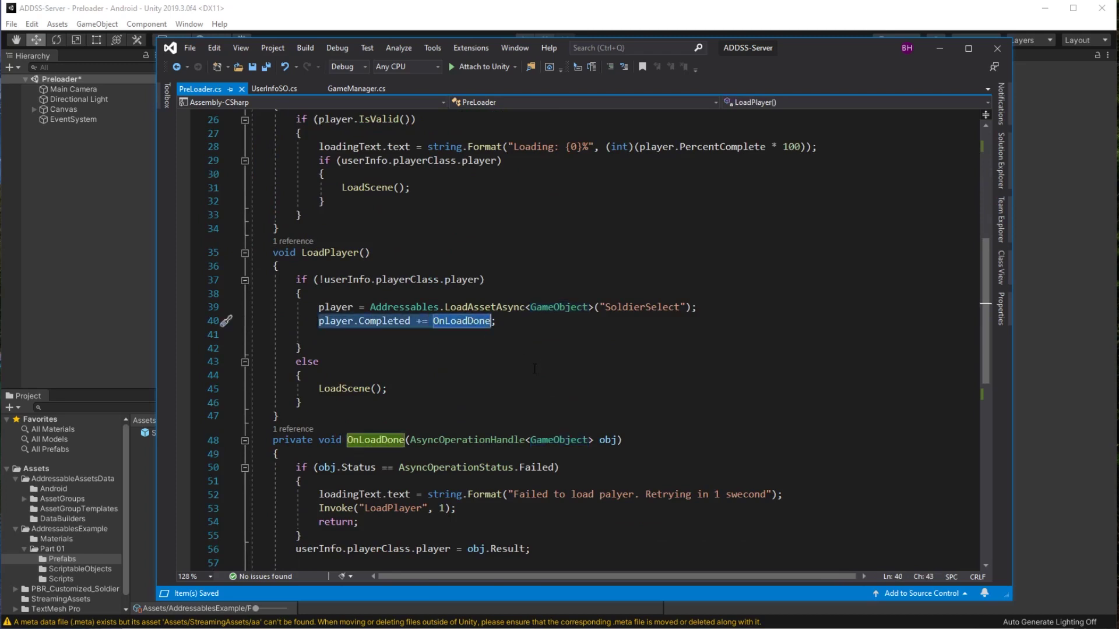
scroll(527, 402, "down", 1)
scroll(528, 402, "down", 3)
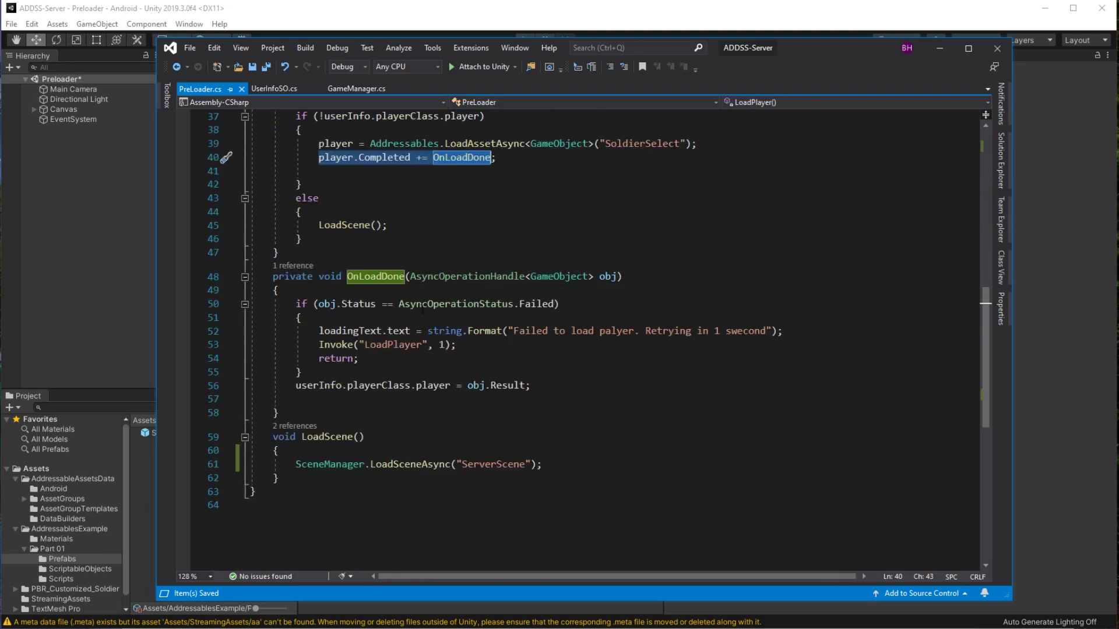
mouse_move(539, 467)
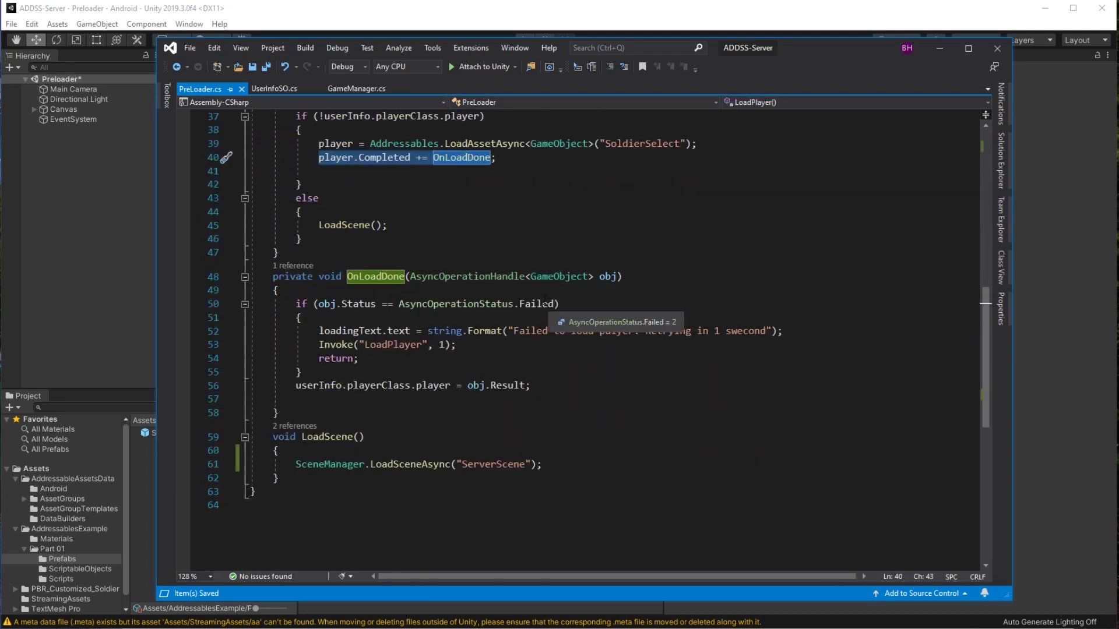
scroll(444, 340, "down", 1)
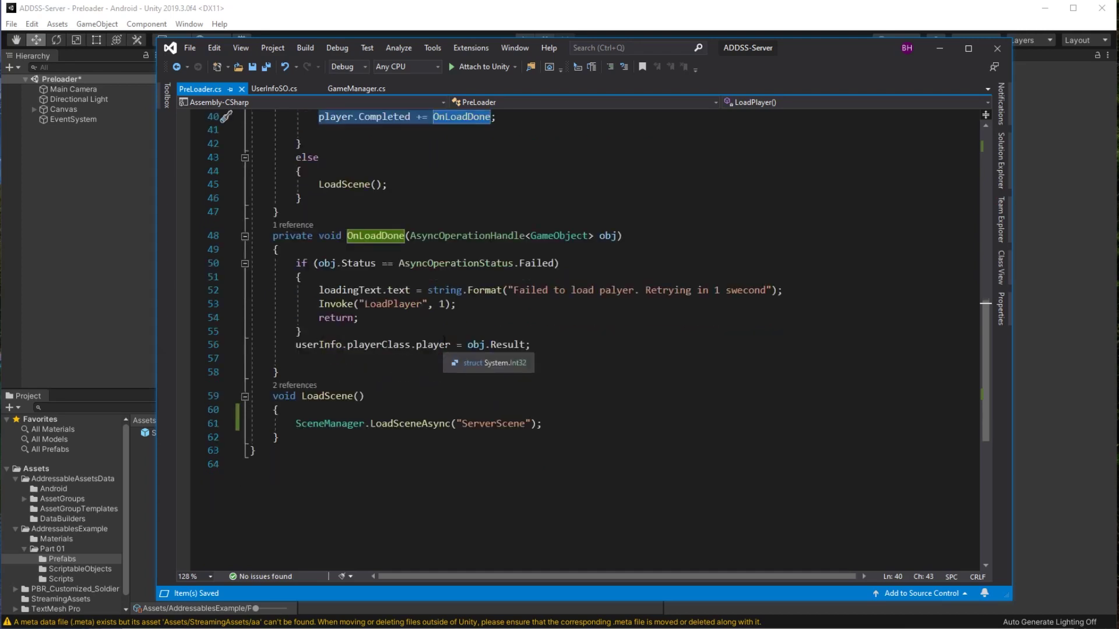
left_click_drag(295, 345, 530, 345)
left_click(600, 236)
left_click_drag(296, 344, 455, 344)
double_click(432, 344)
Step: Check the player field declaration in UserInfoSO, then locate PreLoader's LoadScene method
left_click(278, 90)
double_click(400, 463)
scroll(400, 463, "up", 6)
double_click(393, 313)
left_click(197, 90)
scroll(419, 414, "up", 9)
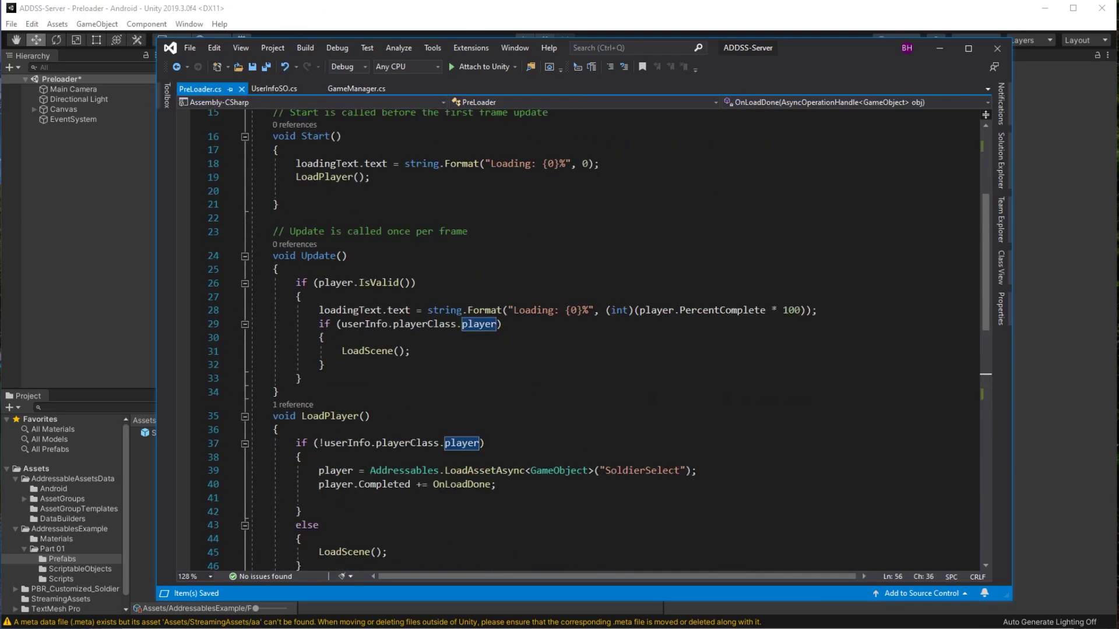
double_click(376, 351)
Step: Replace "ServerScene" with "Addressables Example" in LoadSceneAsync and save PreLoader.cs
key("alt+Tab")
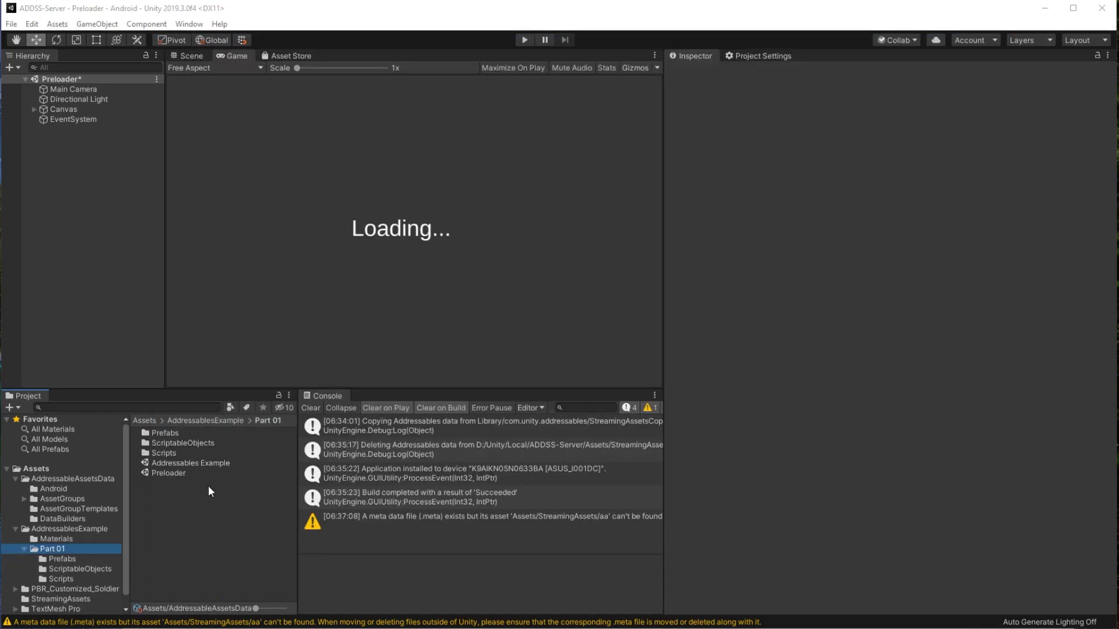
left_click(187, 462)
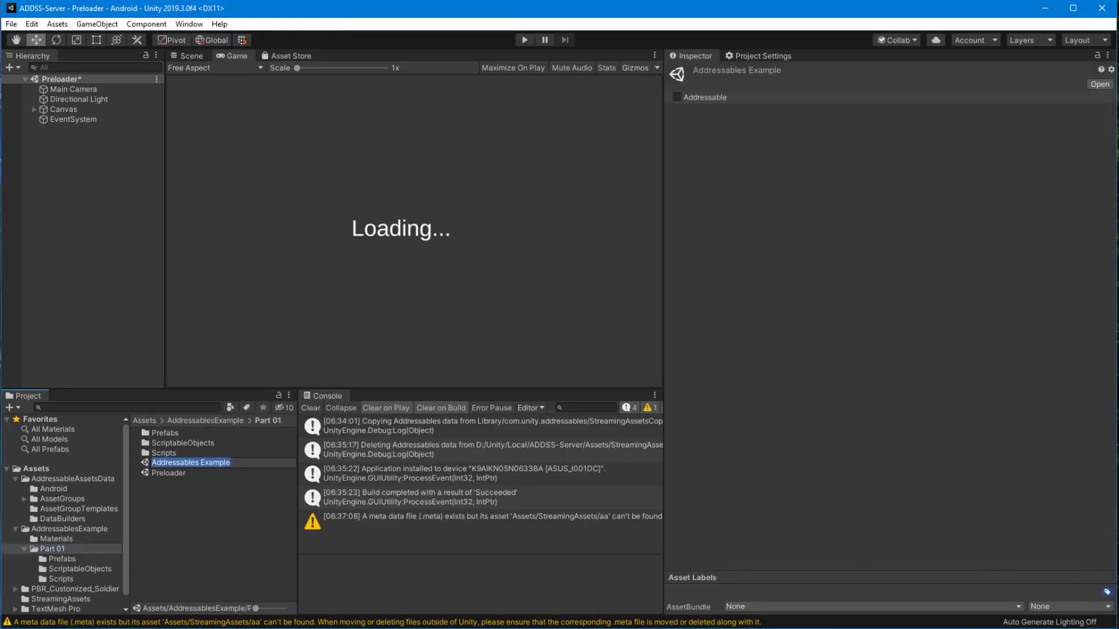
key("alt+Tab")
double_click(481, 355)
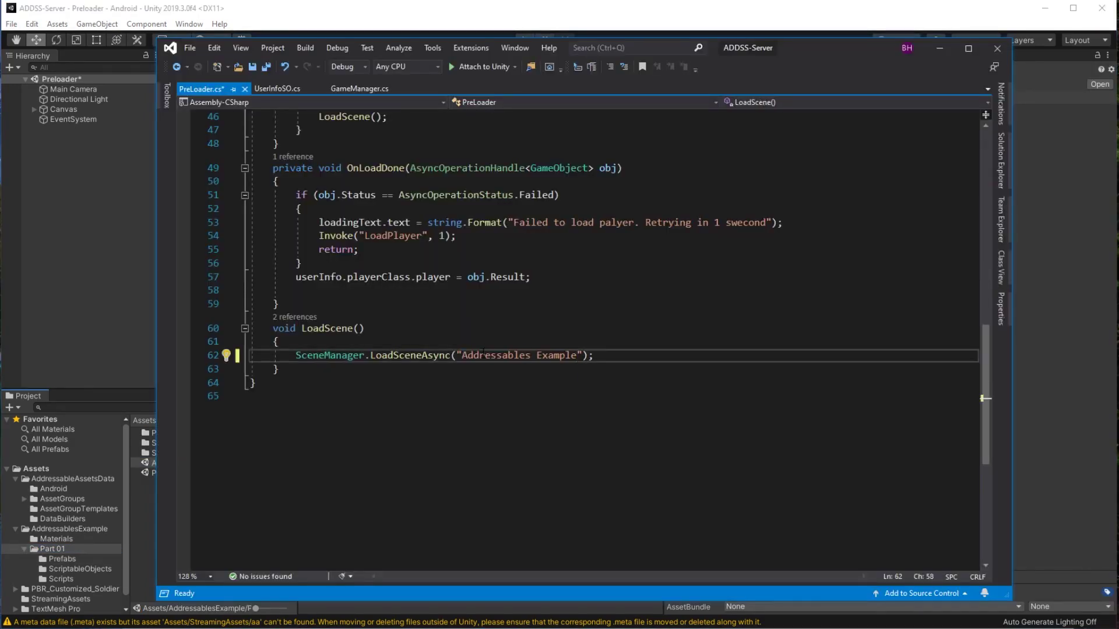
key("ctrl+s")
key("alt+Tab")
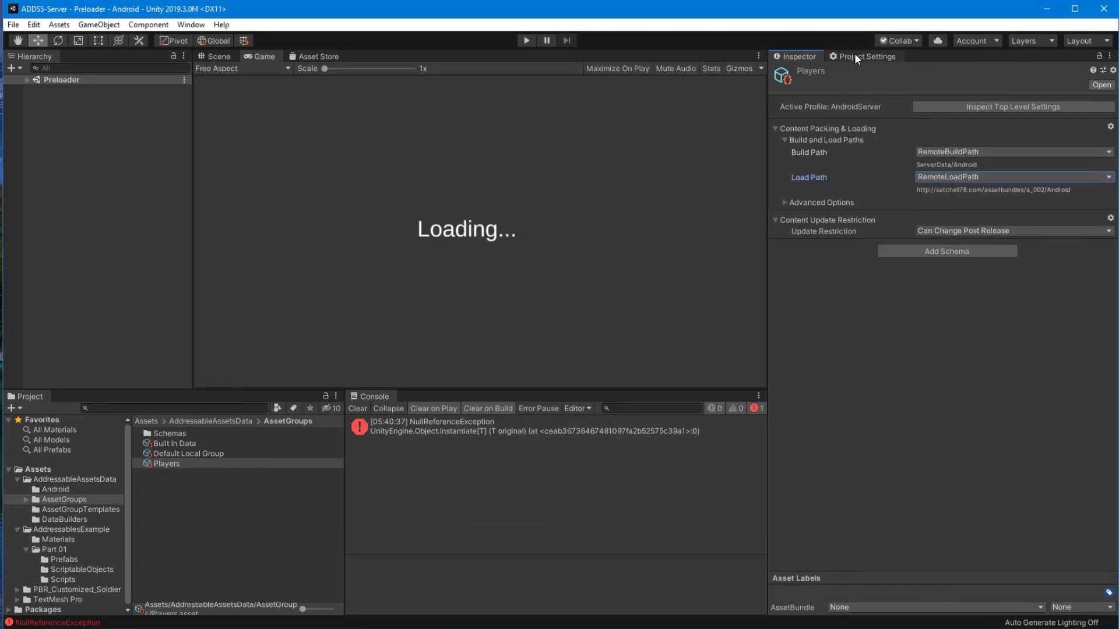
Step: Set the Android scripting backend to IL2CPP with ARM64 enabled, then open Build Settings
left_click(853, 56)
left_click_drag(772, 359, 664, 362)
scroll(969, 411, "down", 2)
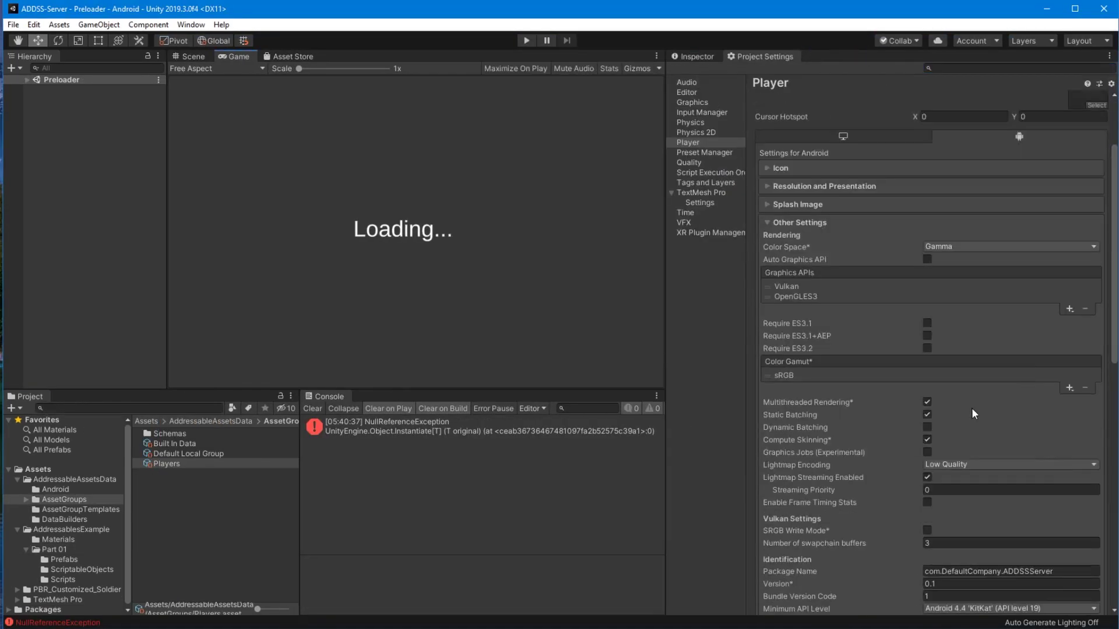
scroll(971, 449, "down", 9)
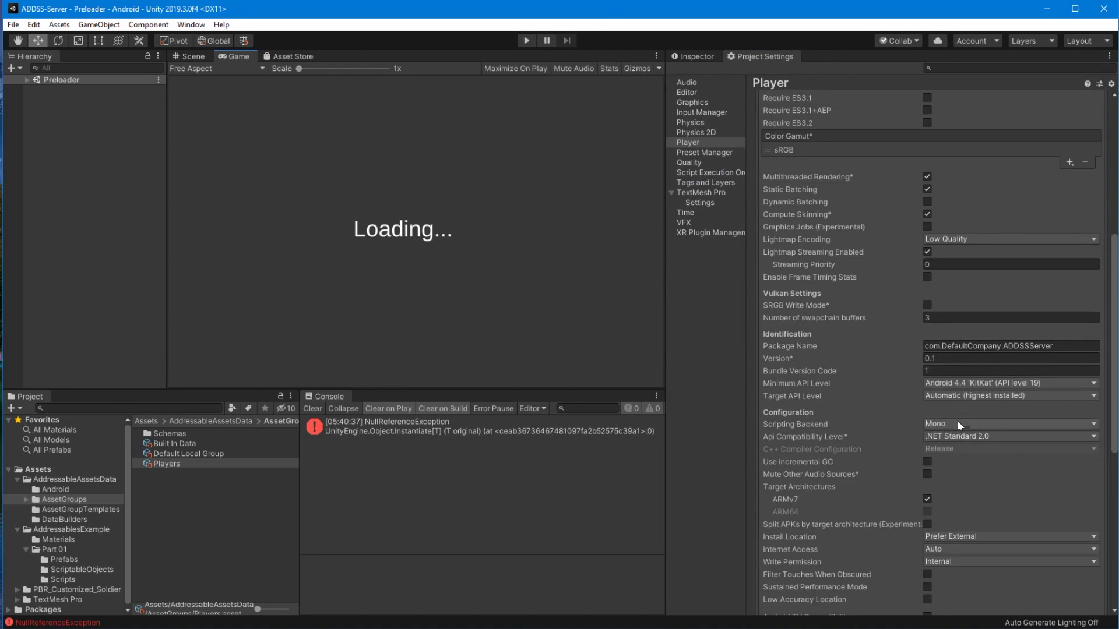
left_click(959, 426)
left_click(960, 452)
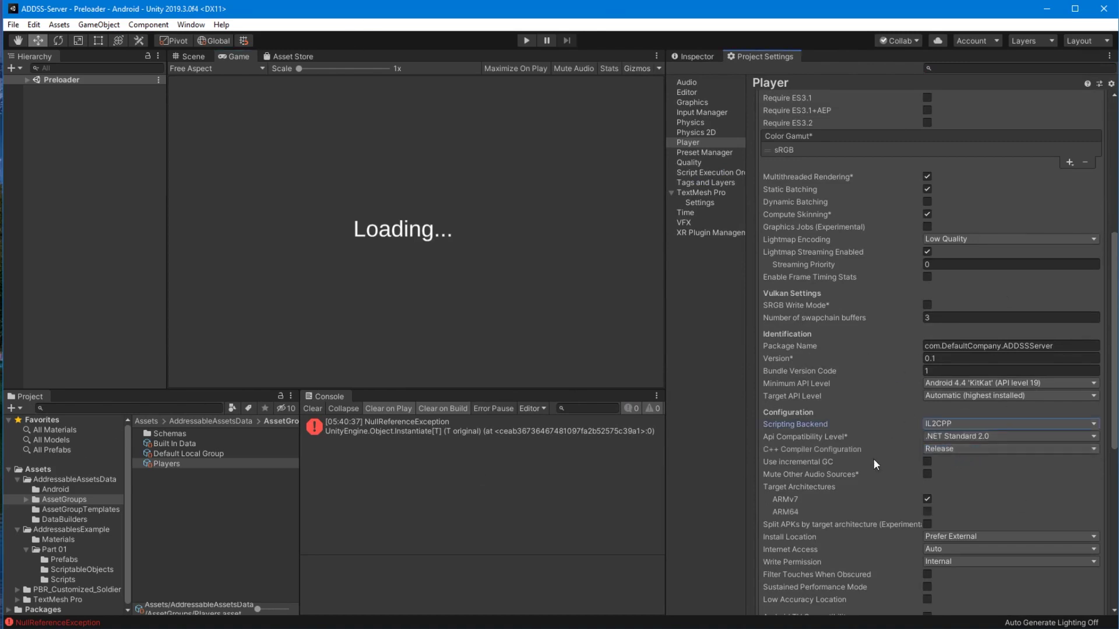
left_click(928, 512)
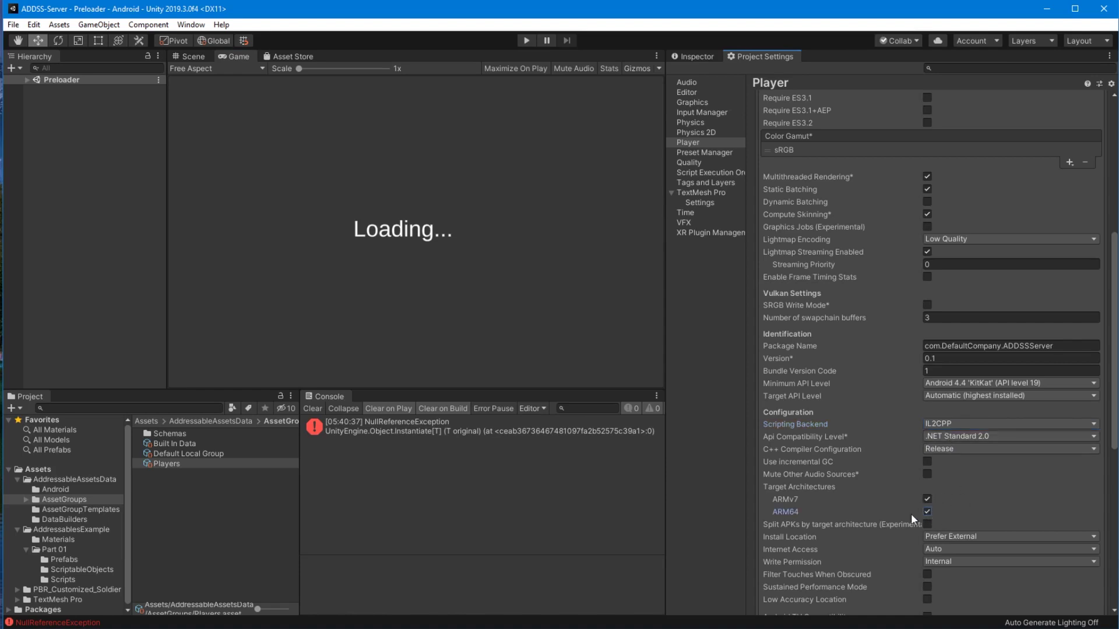
left_click(13, 24)
left_click(44, 221)
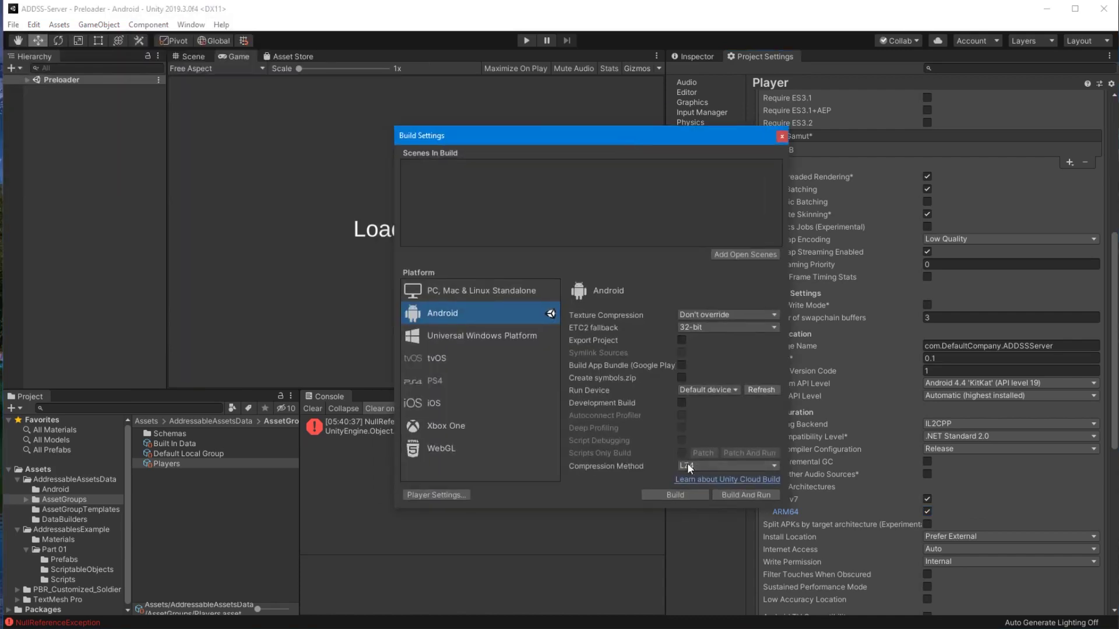
Step: Use LZ4HC compression, add the open Preloader scene, and build and save the Android apk
left_click(687, 467)
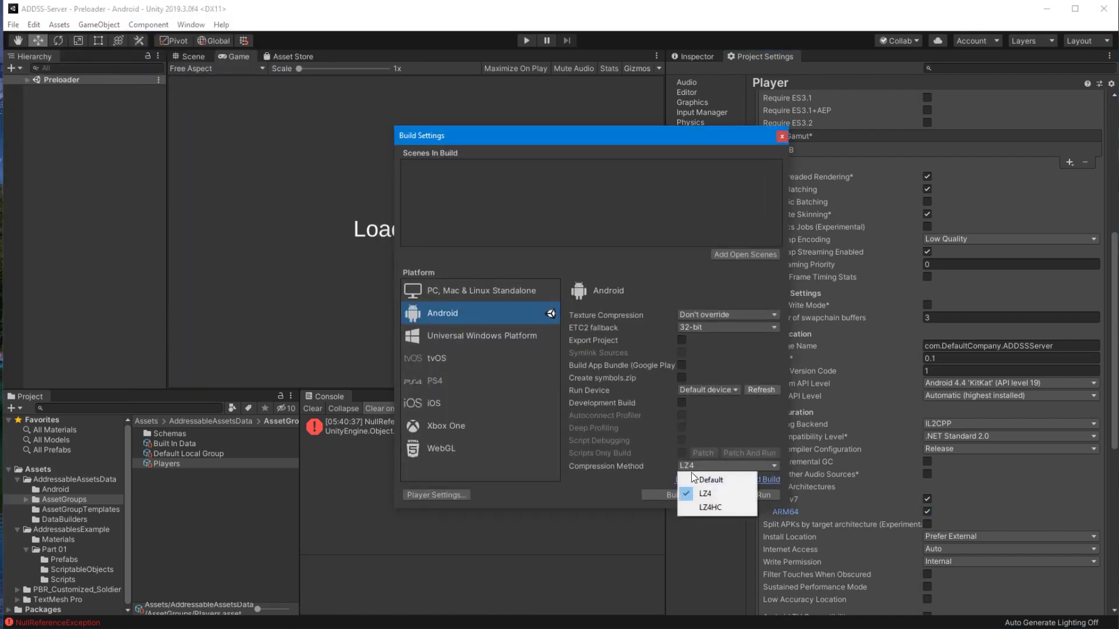
left_click(707, 509)
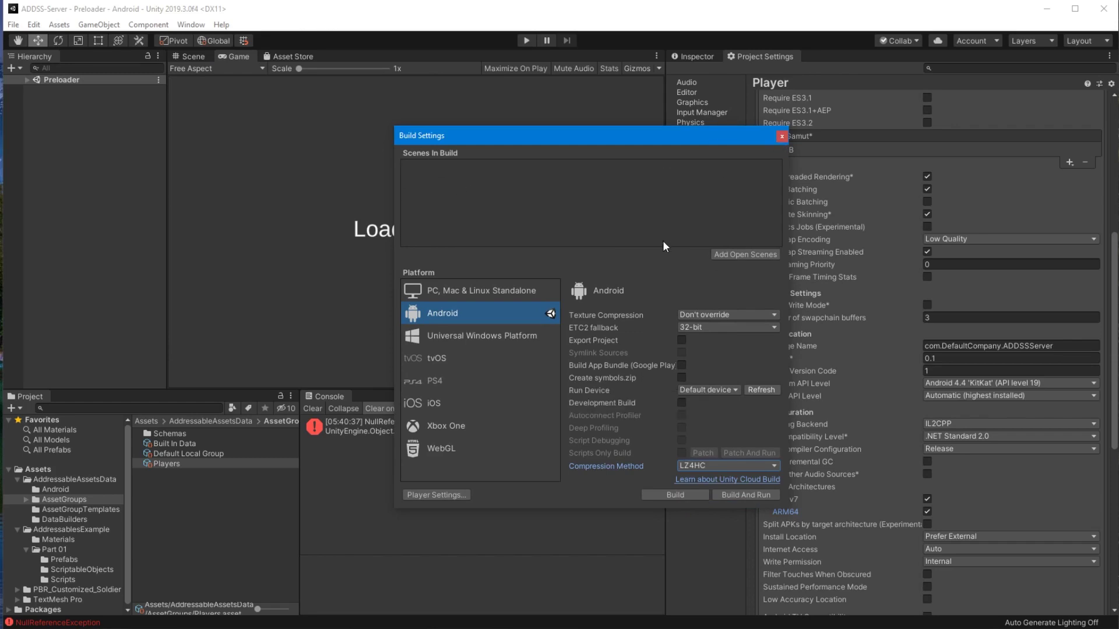
left_click(735, 254)
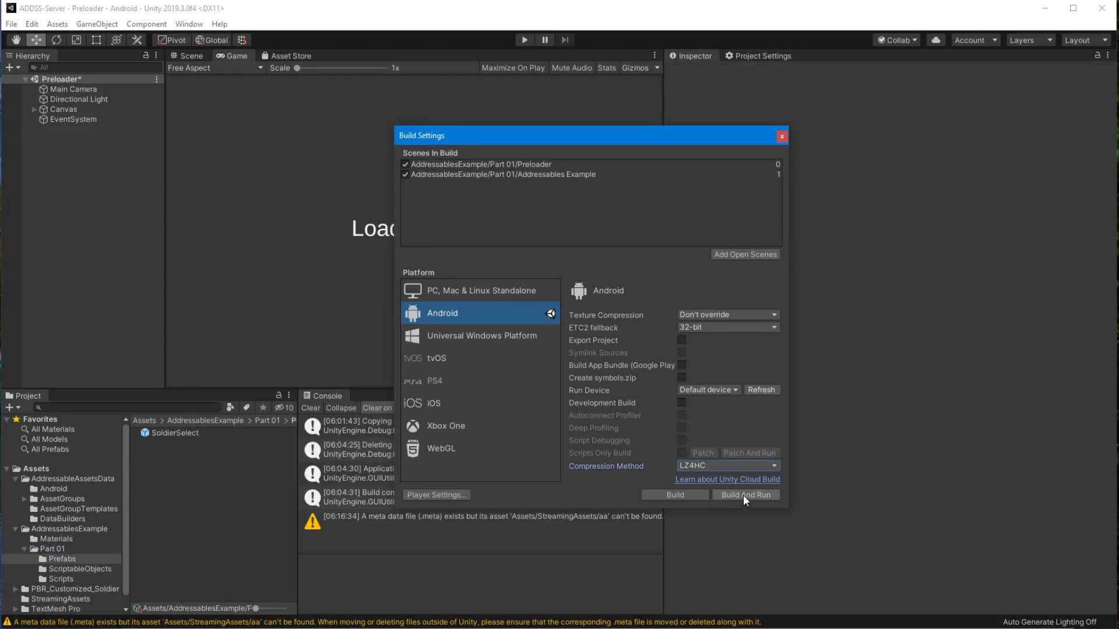
left_click(743, 494)
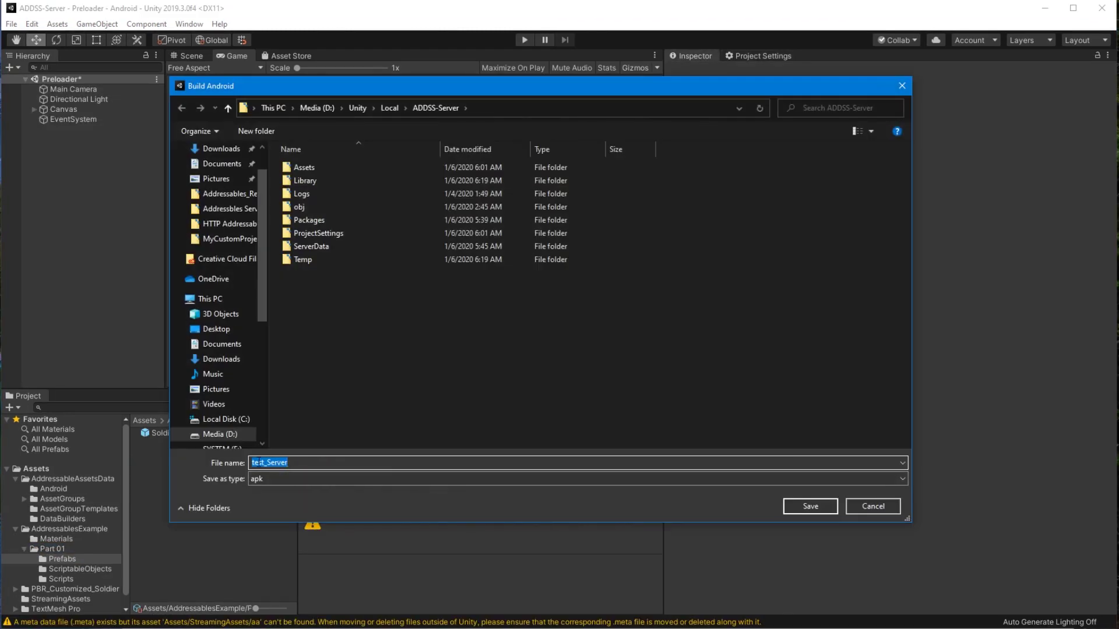
left_click(799, 507)
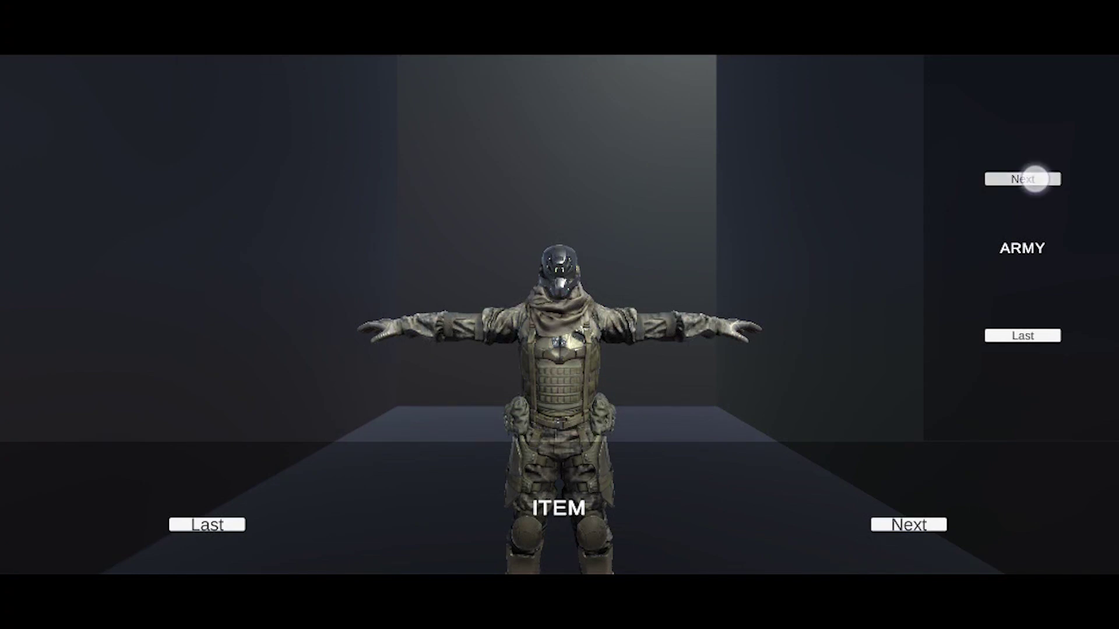
Step: Cycle the soldier's team uniforms through Air Force, Green Berets, Raiders and Navy
left_click(1022, 179)
left_click(1022, 179)
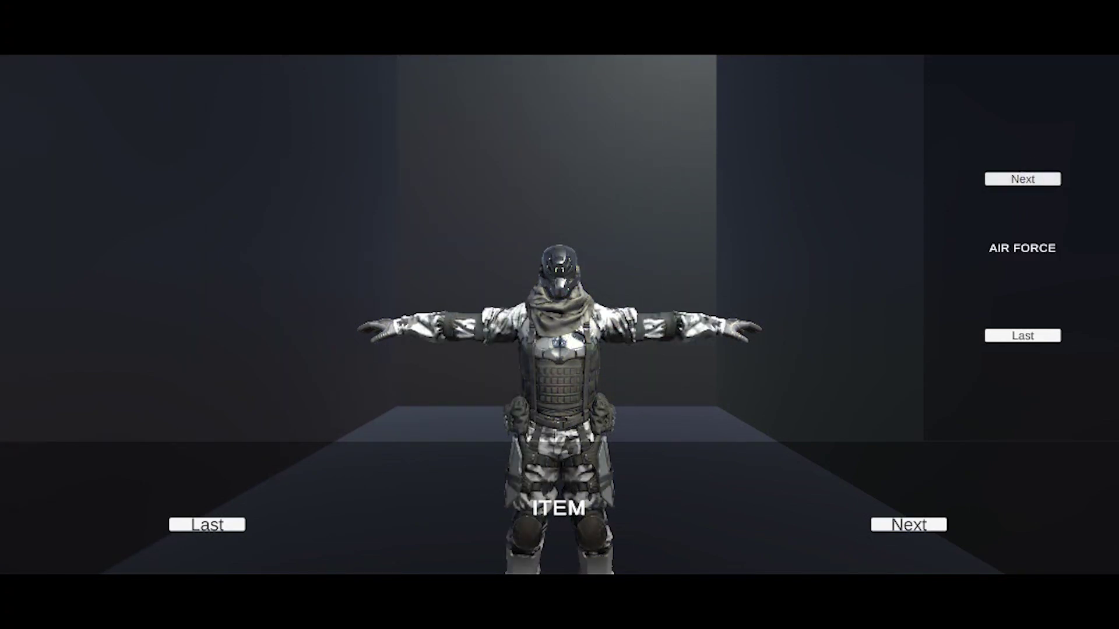
left_click(1031, 178)
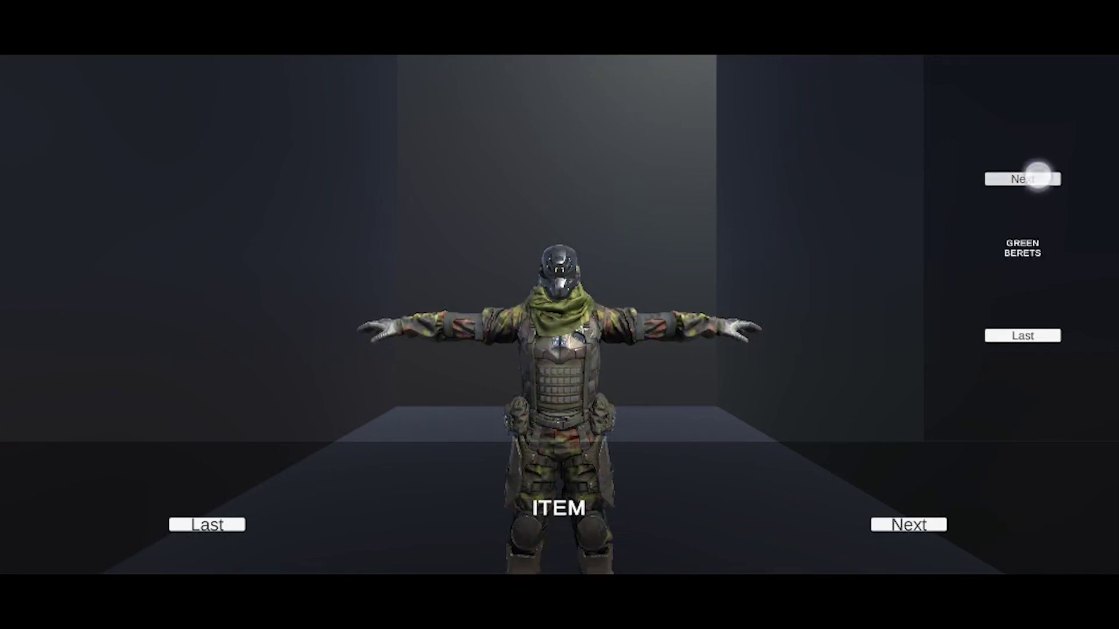
left_click(1037, 178)
left_click(1020, 332)
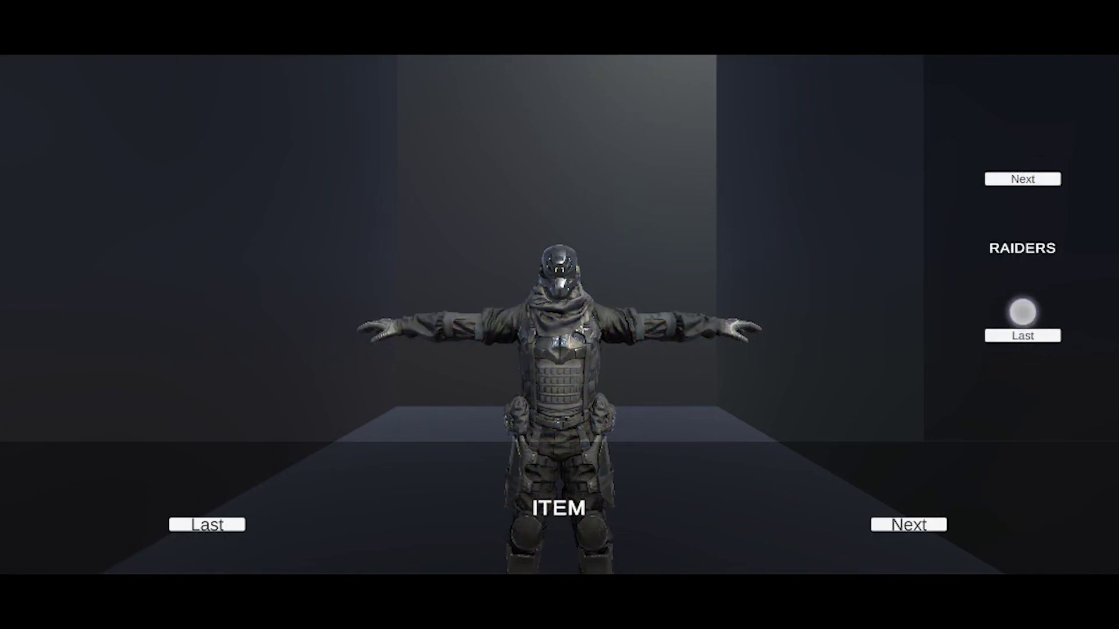
left_click(1023, 318)
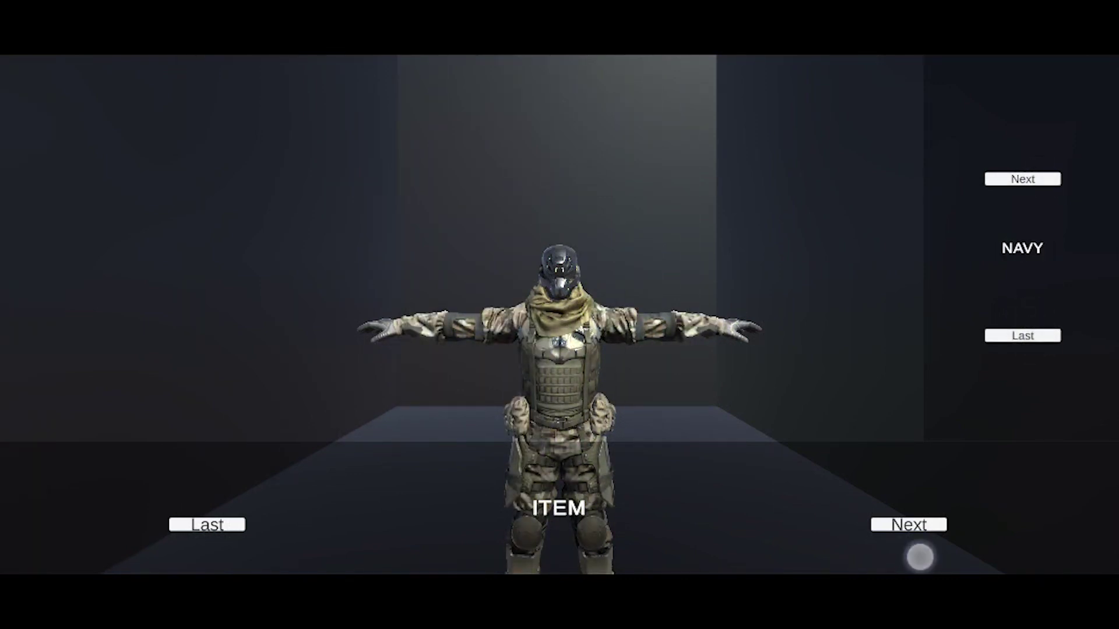
Step: Cycle head items back to the visor helmet, then switch teams to Airborne and Raiders
left_click(920, 526)
left_click(920, 526)
left_click(919, 527)
left_click(1027, 180)
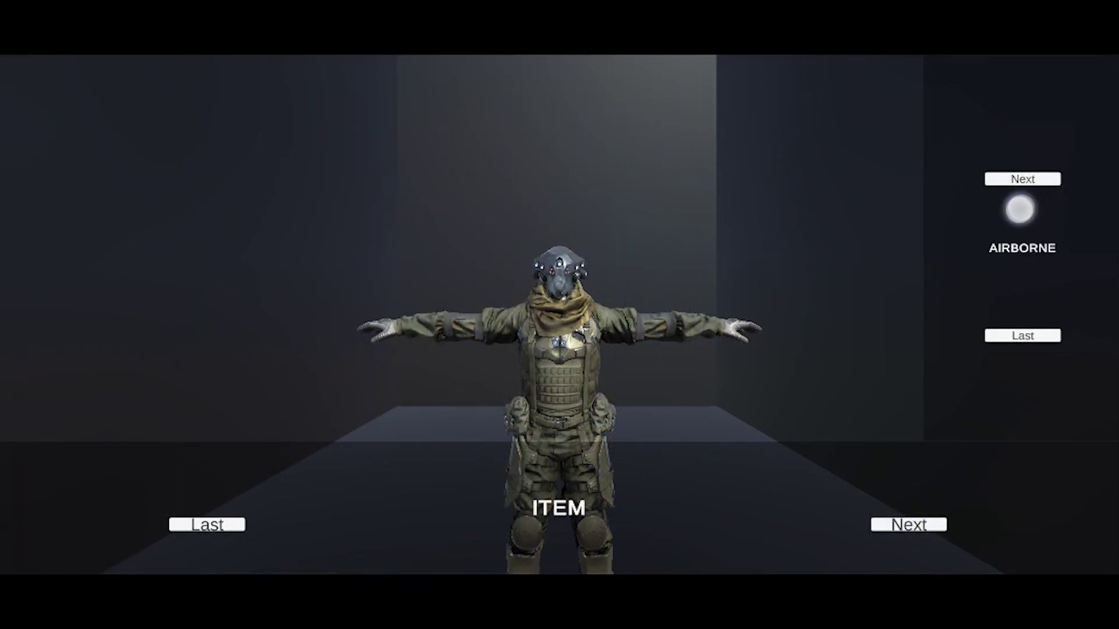
left_click(1037, 180)
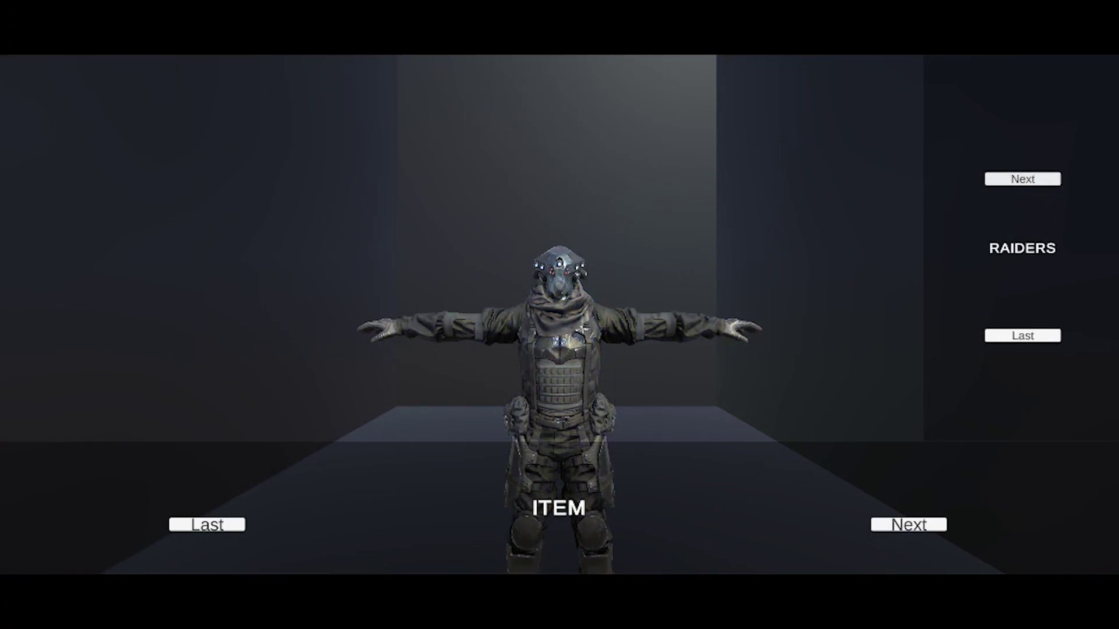